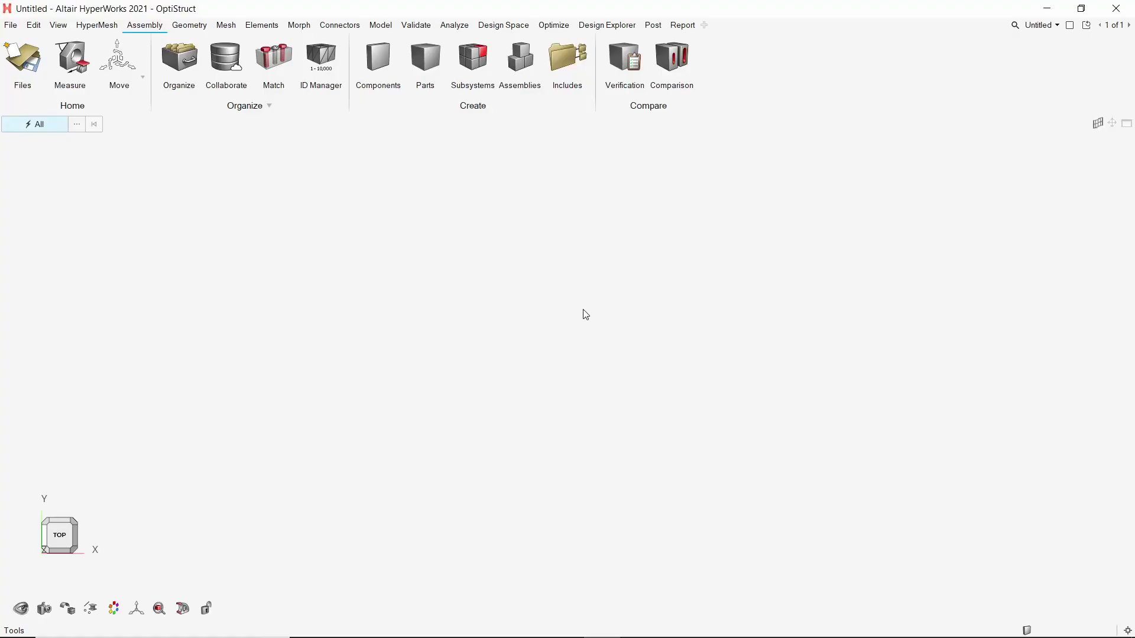
Step: Create a node at the origin with coordinates X 0, Y 0, Z 0
left_click(188, 25)
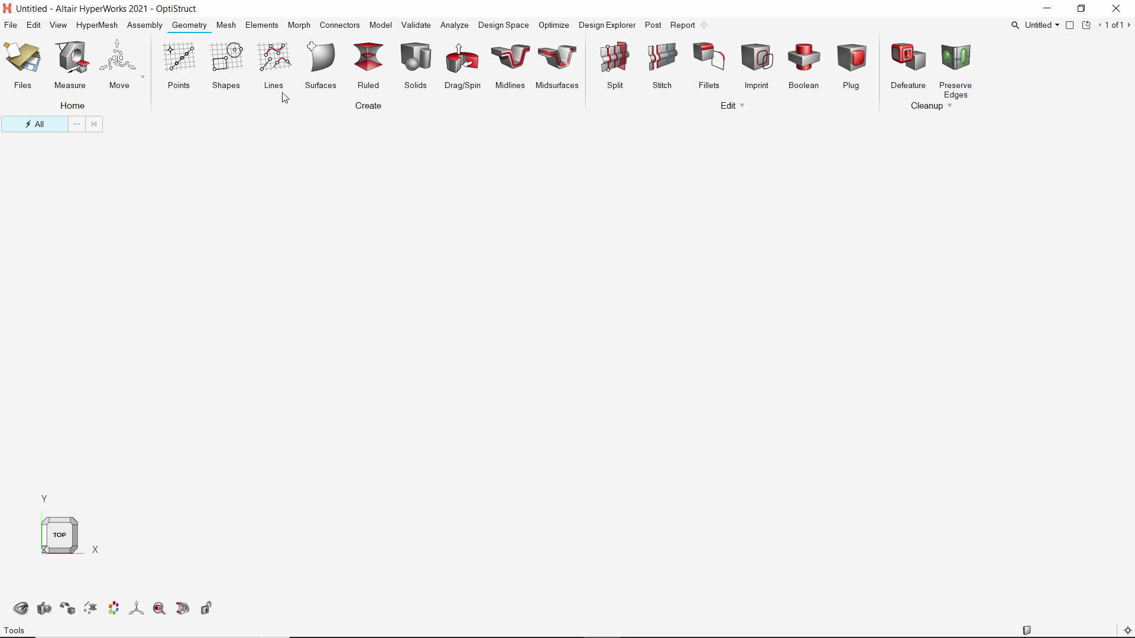
left_click(171, 55)
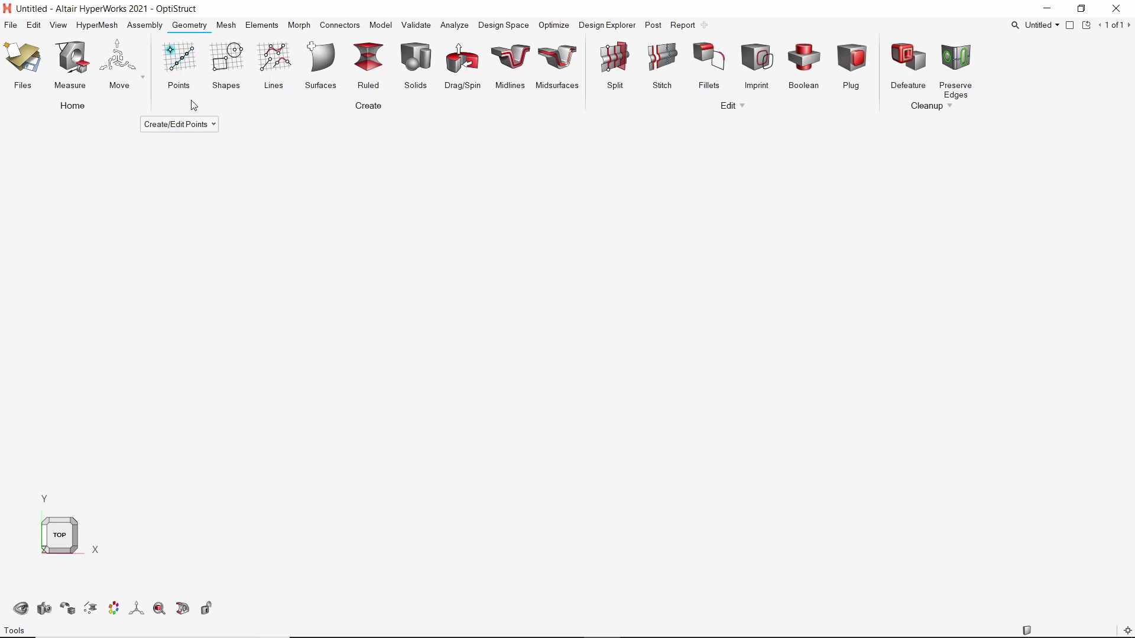
left_click(205, 125)
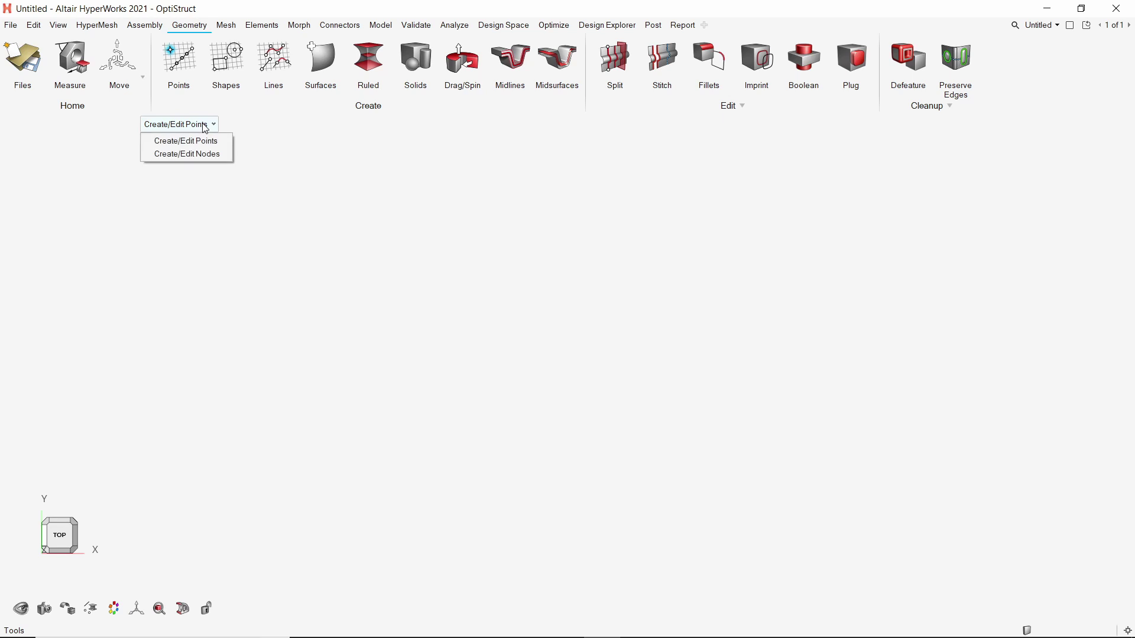
left_click(211, 156)
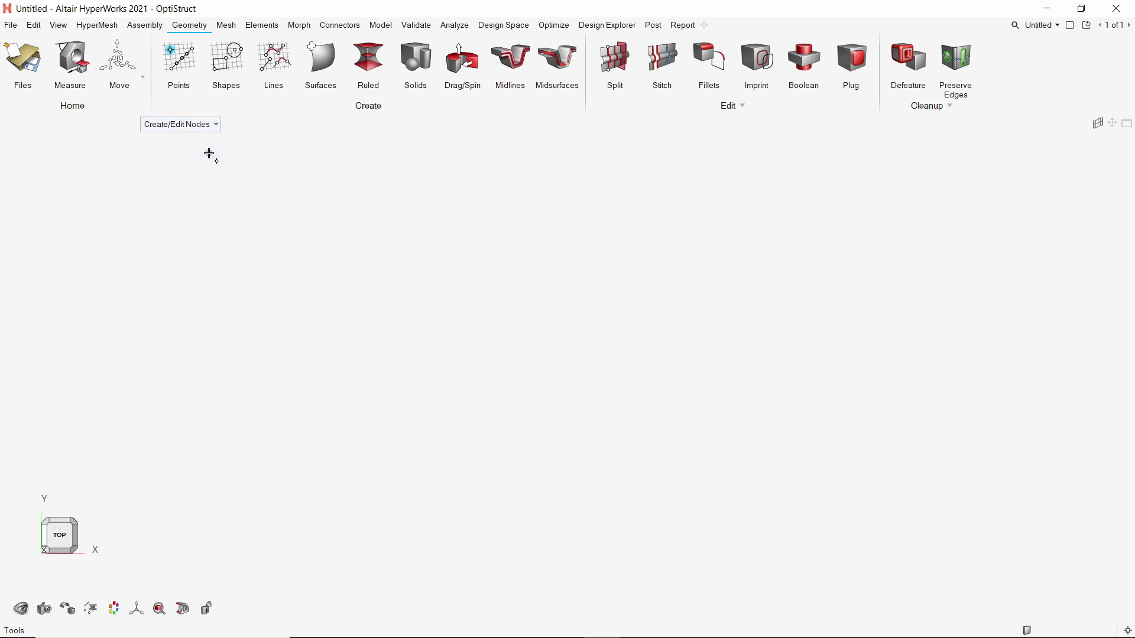
left_click(393, 230)
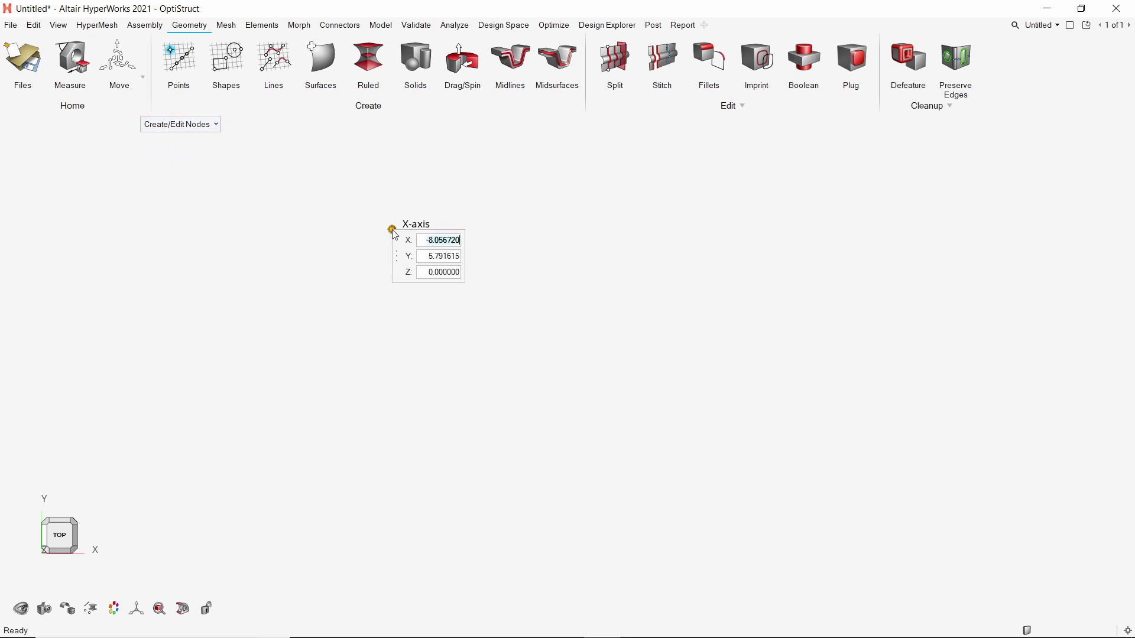
type("0")
key("Tab")
type("0")
key("Tab")
type("0")
key("Return")
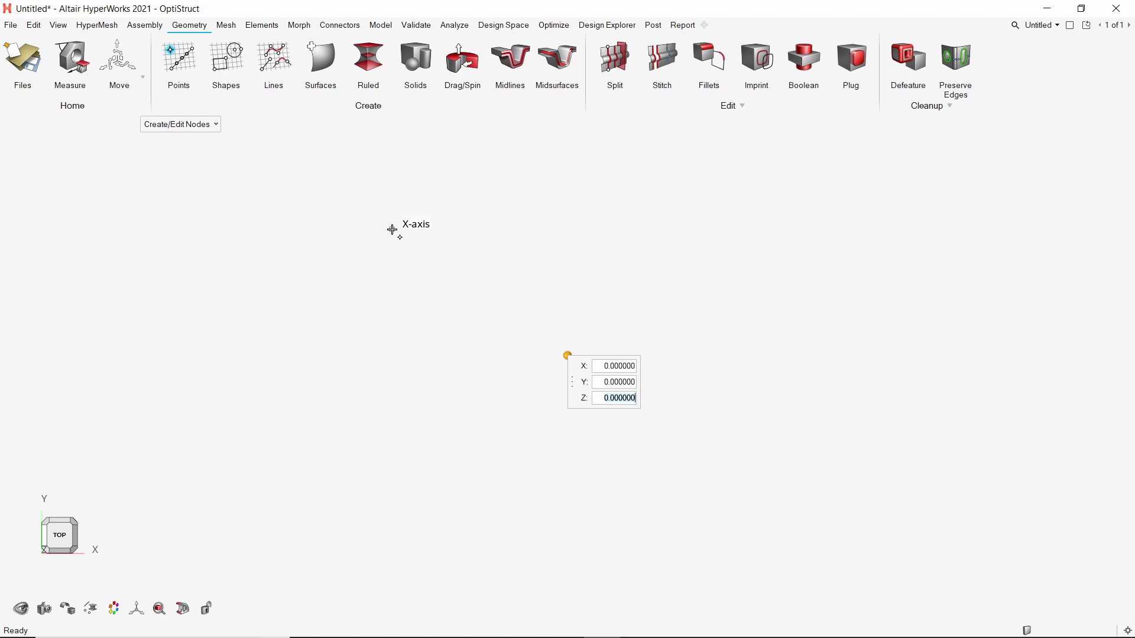
key("Escape")
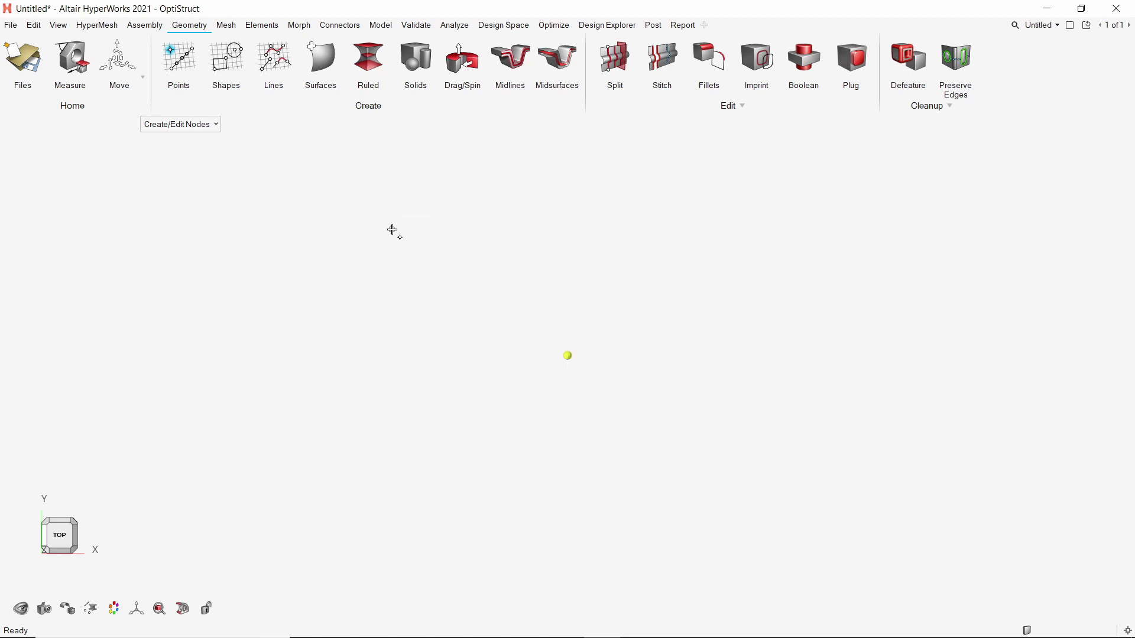
Step: Place three more free nodes: one at about (-10.6, 2.7, 0), one at about (-2.2, 6.0, 0) and one to the right of the origin
left_click(336, 297)
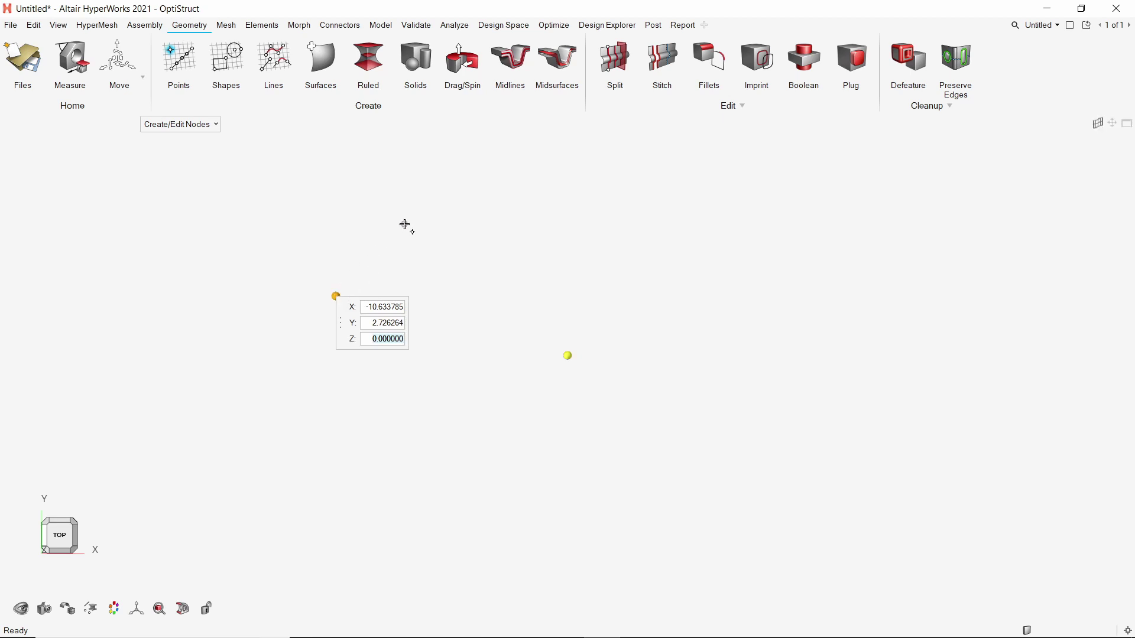
key("Escape")
left_click(520, 225)
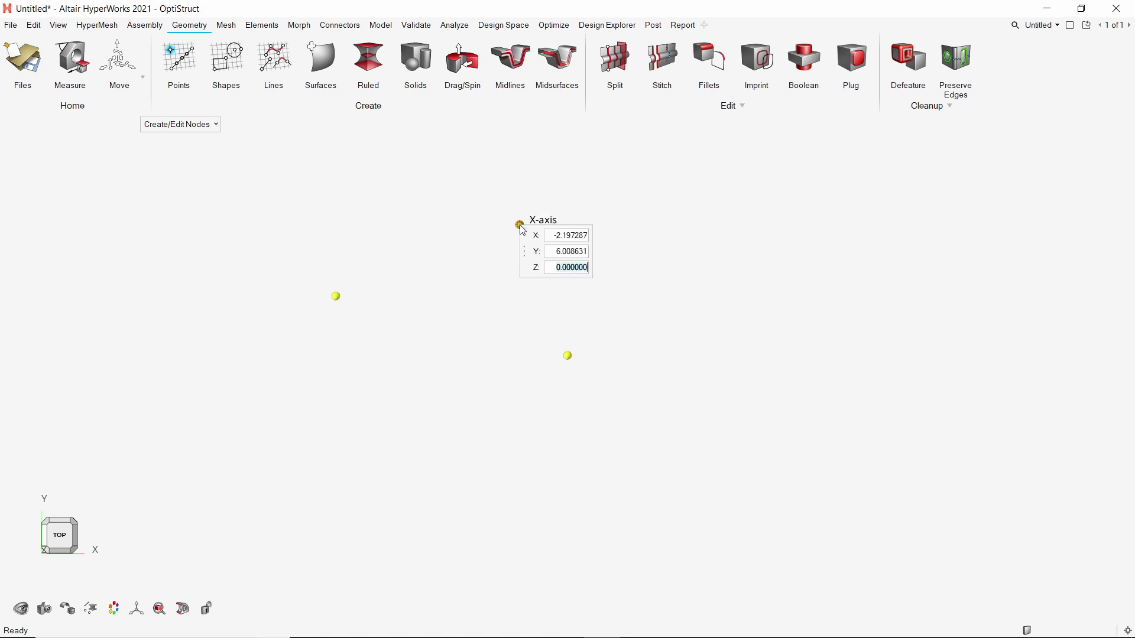
key("Escape")
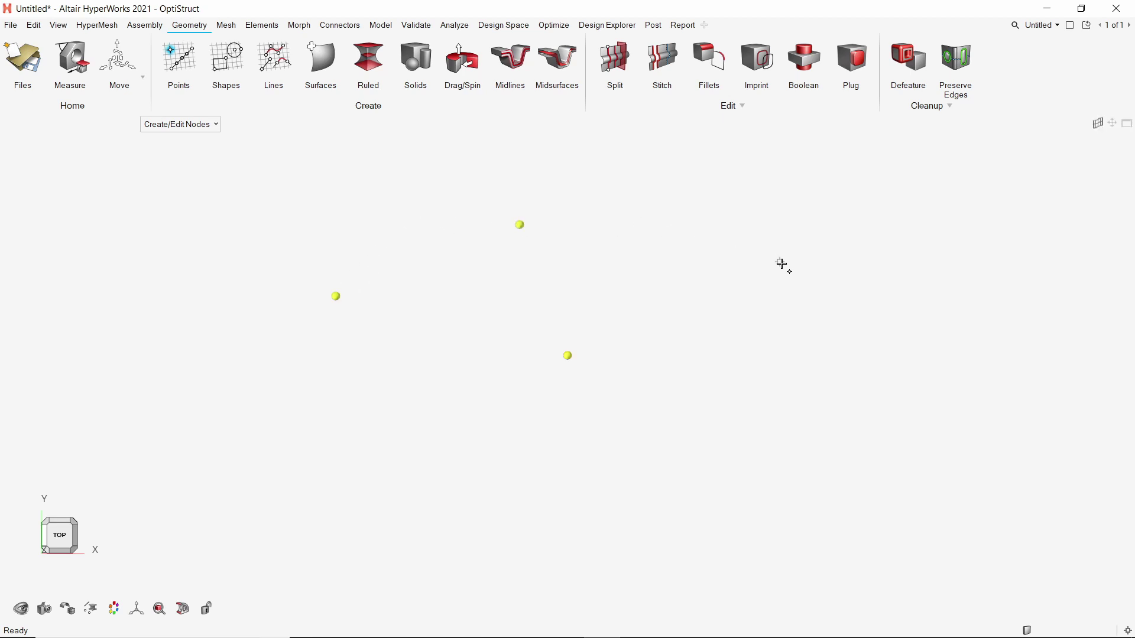
left_click(781, 263)
key("Escape")
Step: Set the Y coordinate of the uppermost node to 8 and leave the node editing tool
left_click(520, 225)
left_click(571, 255)
type("8")
key("Return")
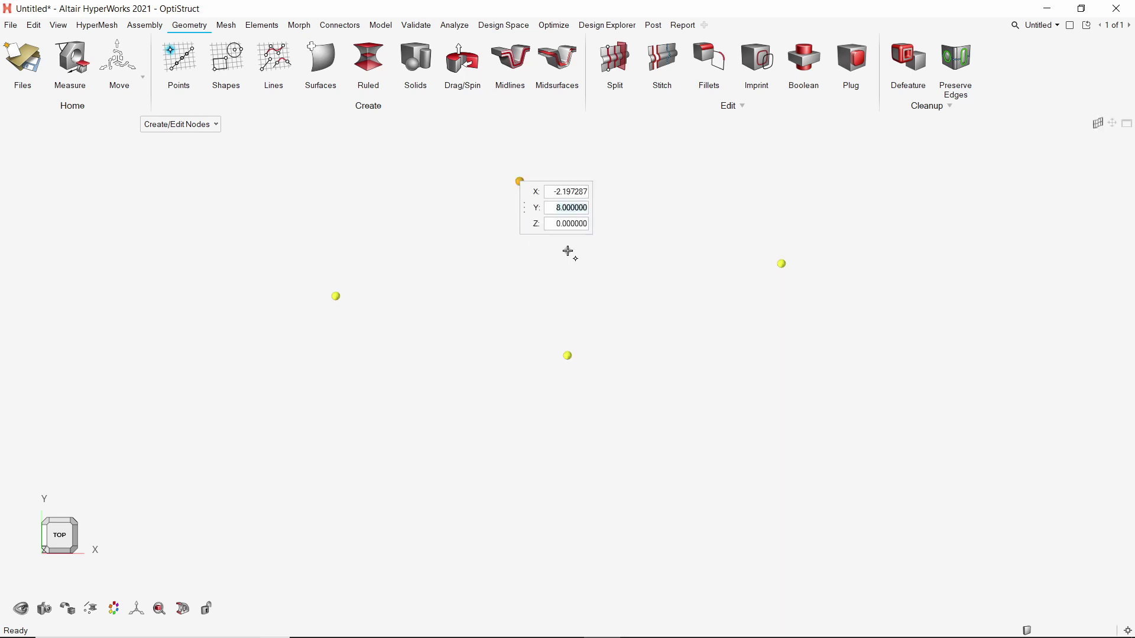
left_click(569, 253)
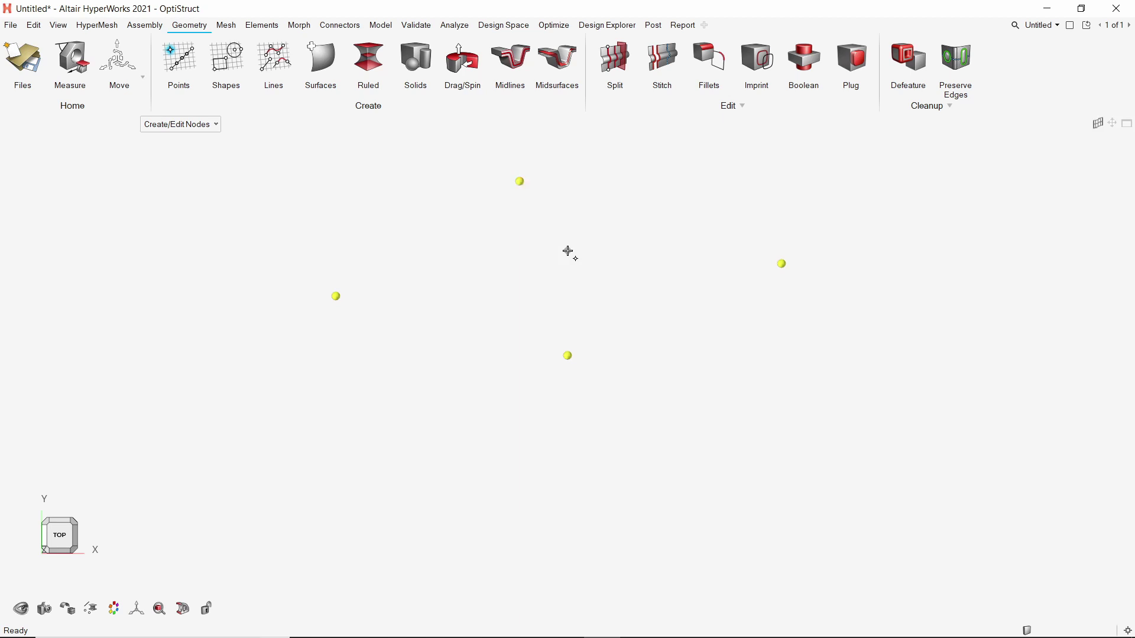
right_click(569, 253)
left_click(553, 252)
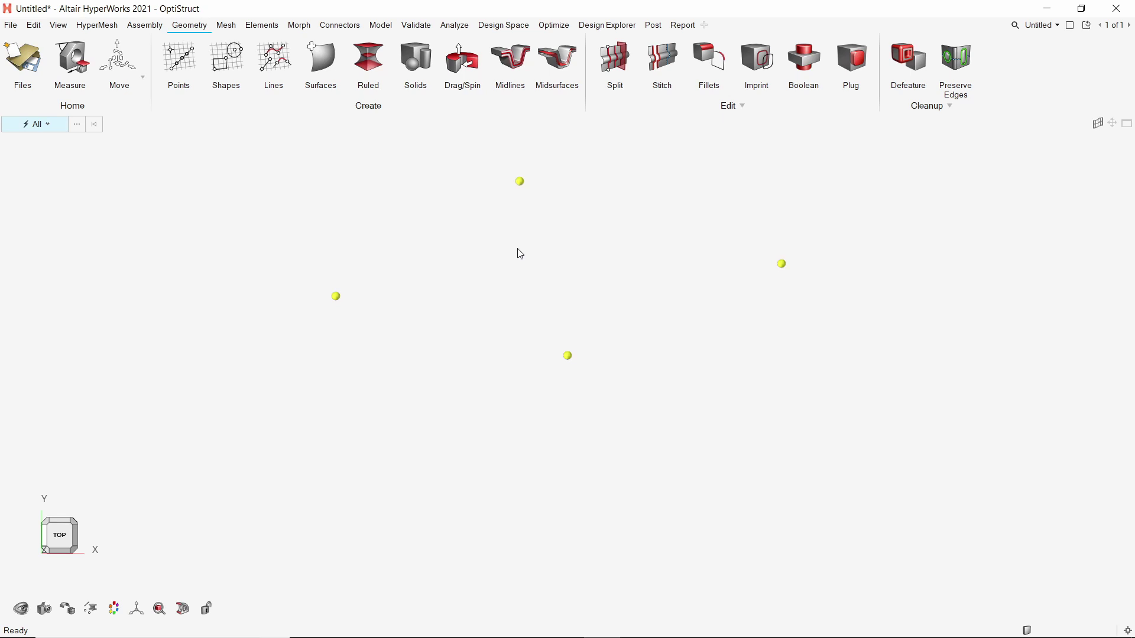
Step: Limit the selection filter to nodes and select the left, upper and right nodes, leaving out the origin node
left_click(48, 125)
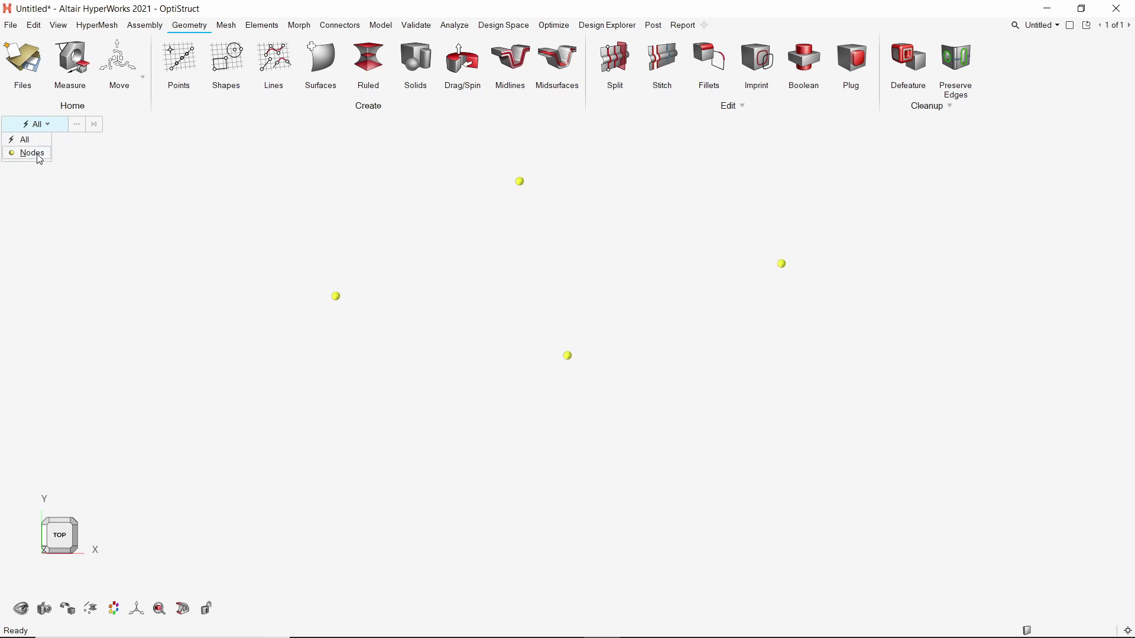
left_click(79, 164)
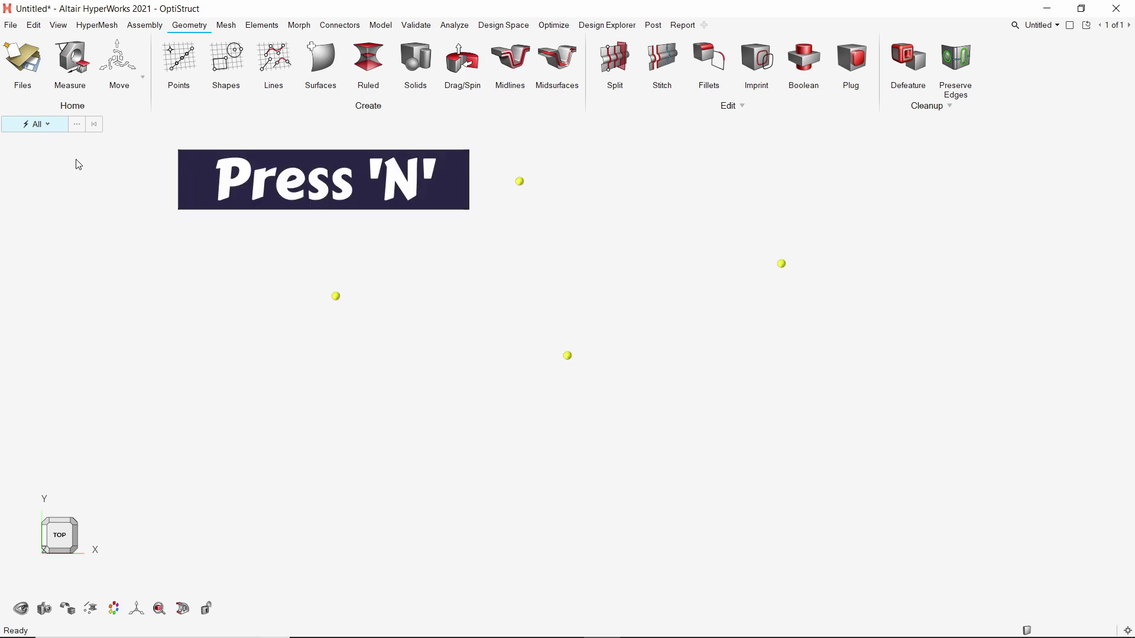
key("n")
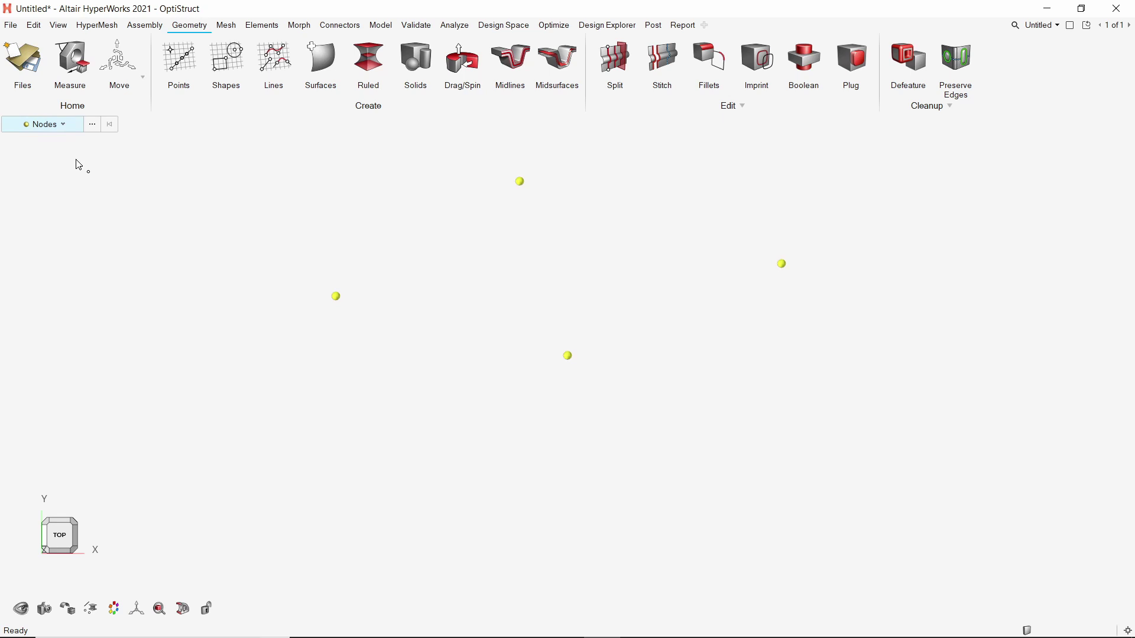
left_click(336, 298)
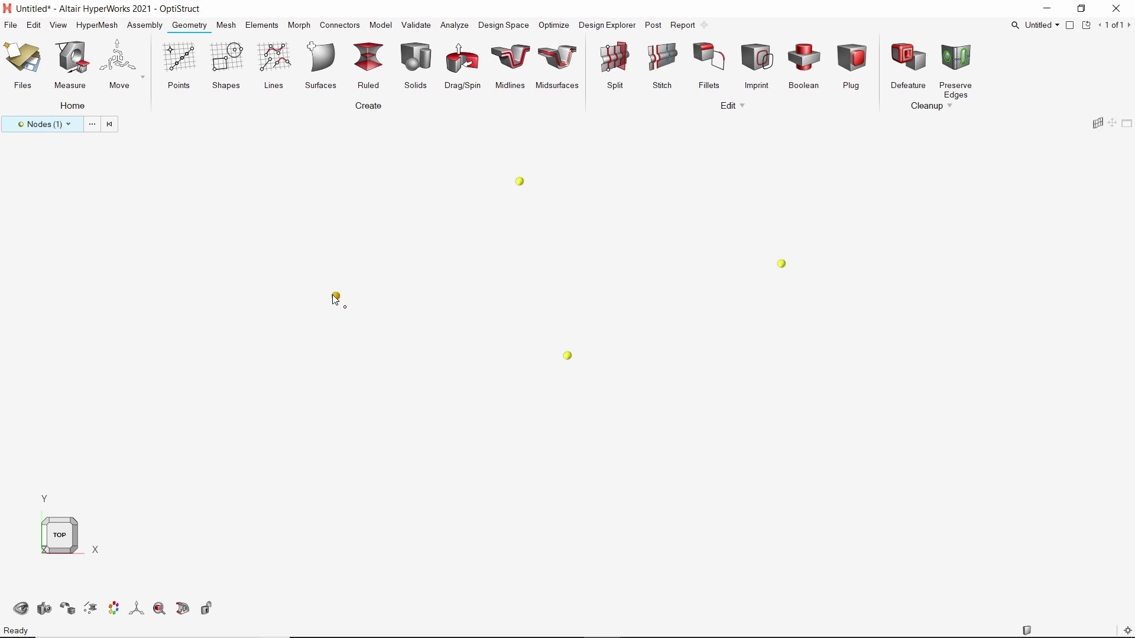
left_click(529, 187)
left_click_drag(296, 269, 392, 345)
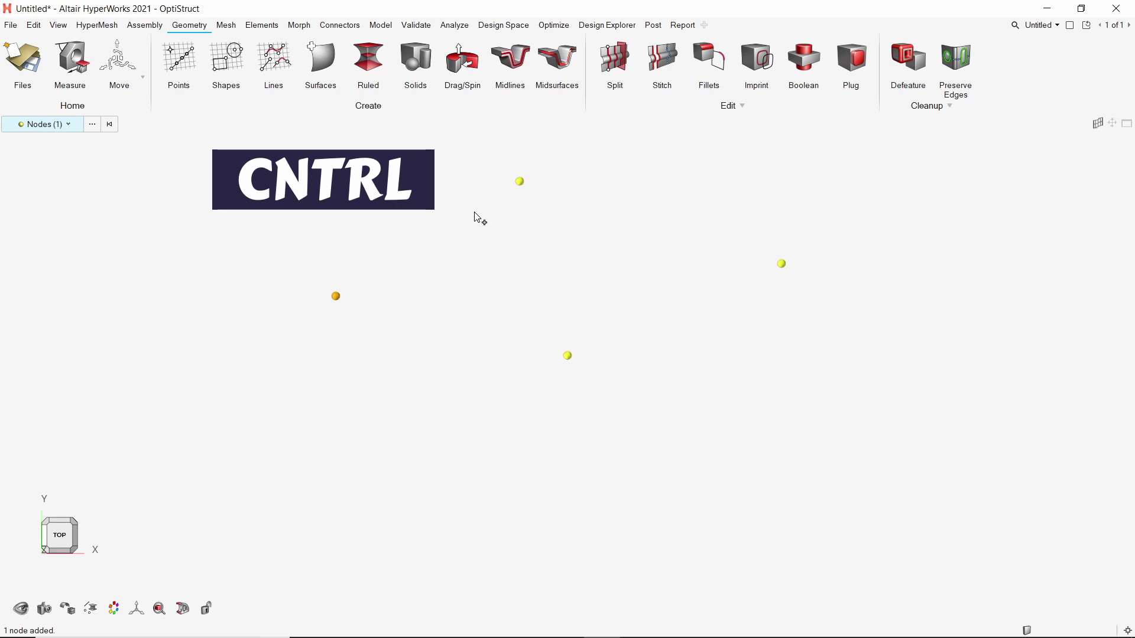
left_click(520, 182, "ctrl")
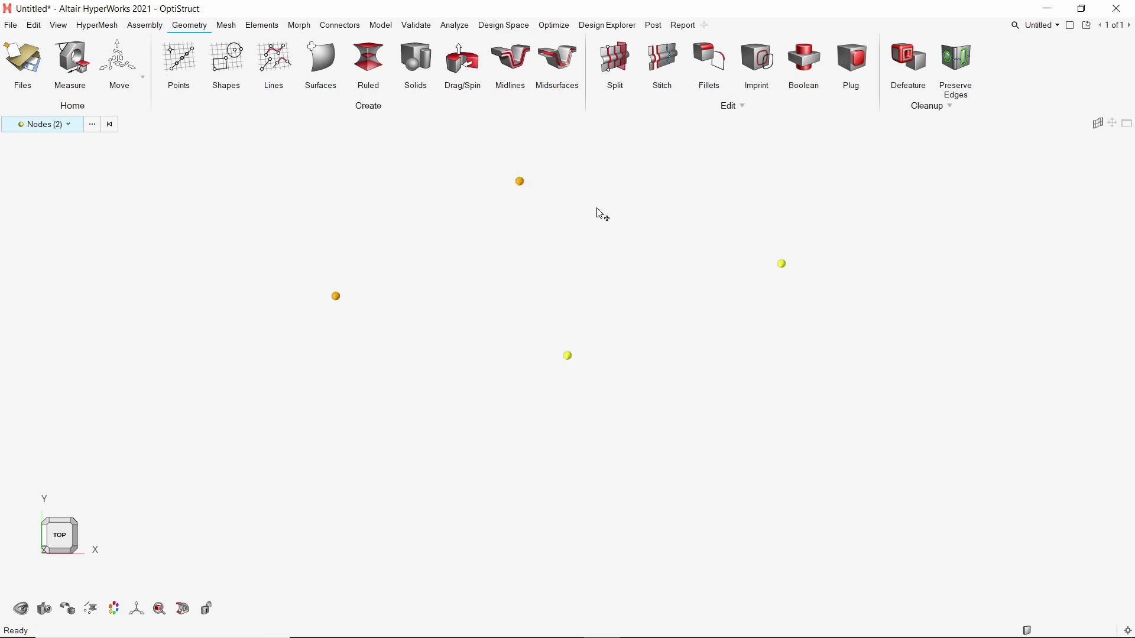
left_click(783, 265, "ctrl")
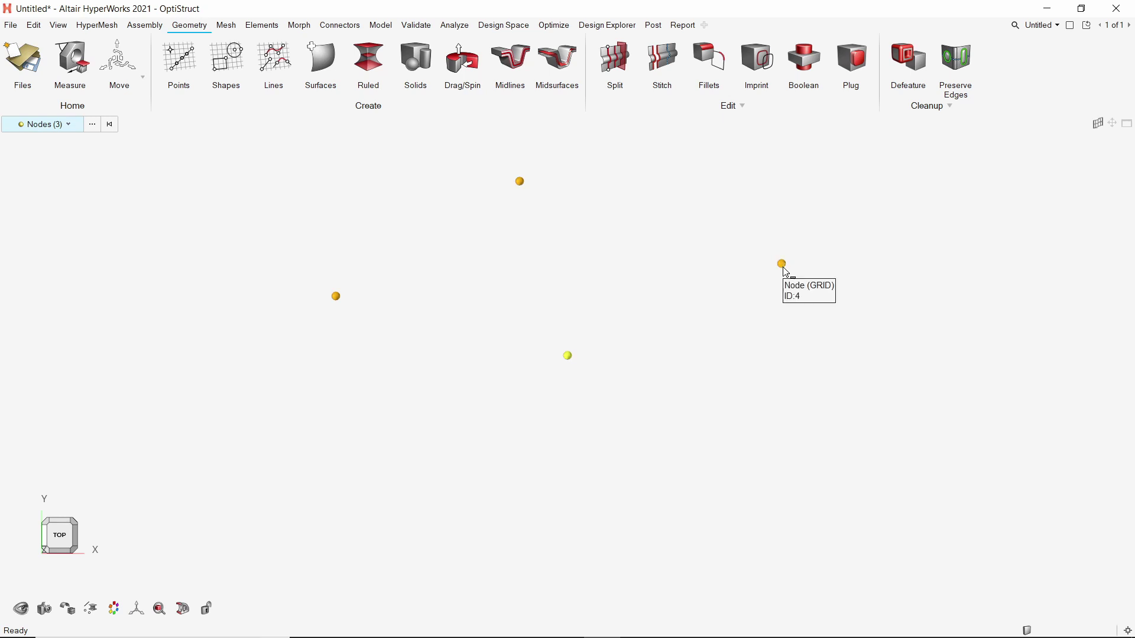
Step: Reduce the selection to the left node and delete it, and delete the upper and right nodes together
left_click(783, 264, "shift")
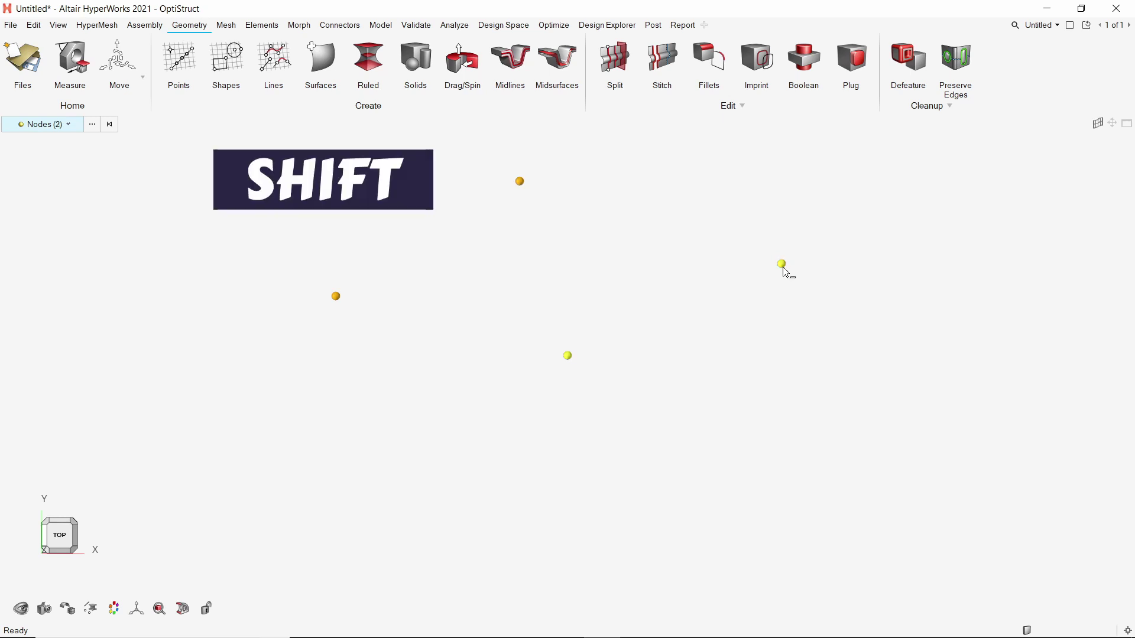
left_click(524, 184, "shift")
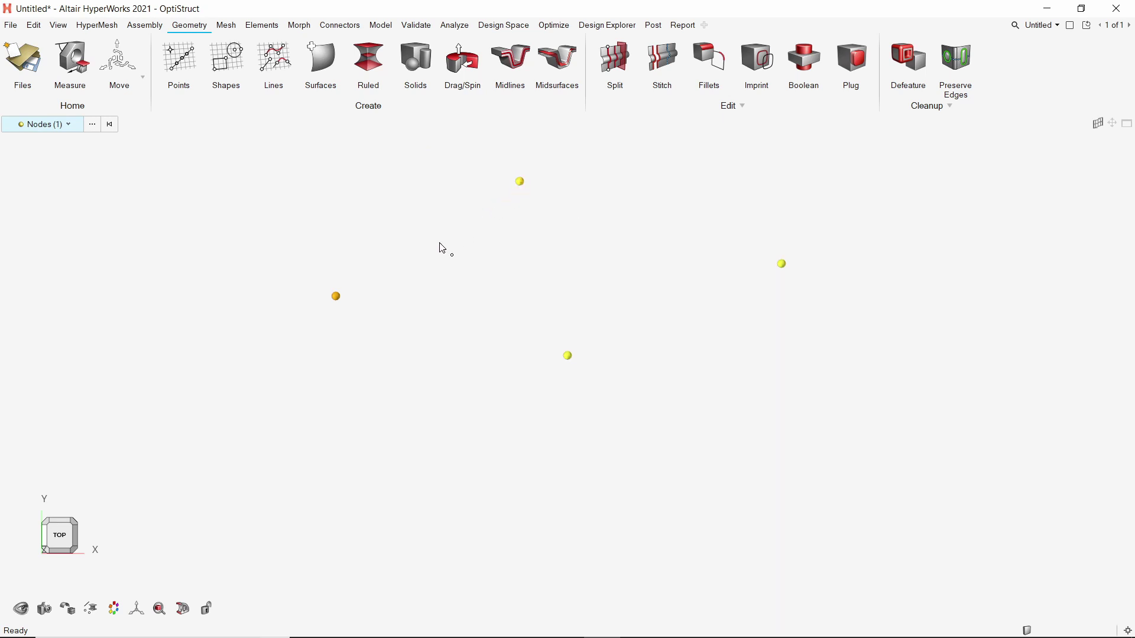
key("Delete")
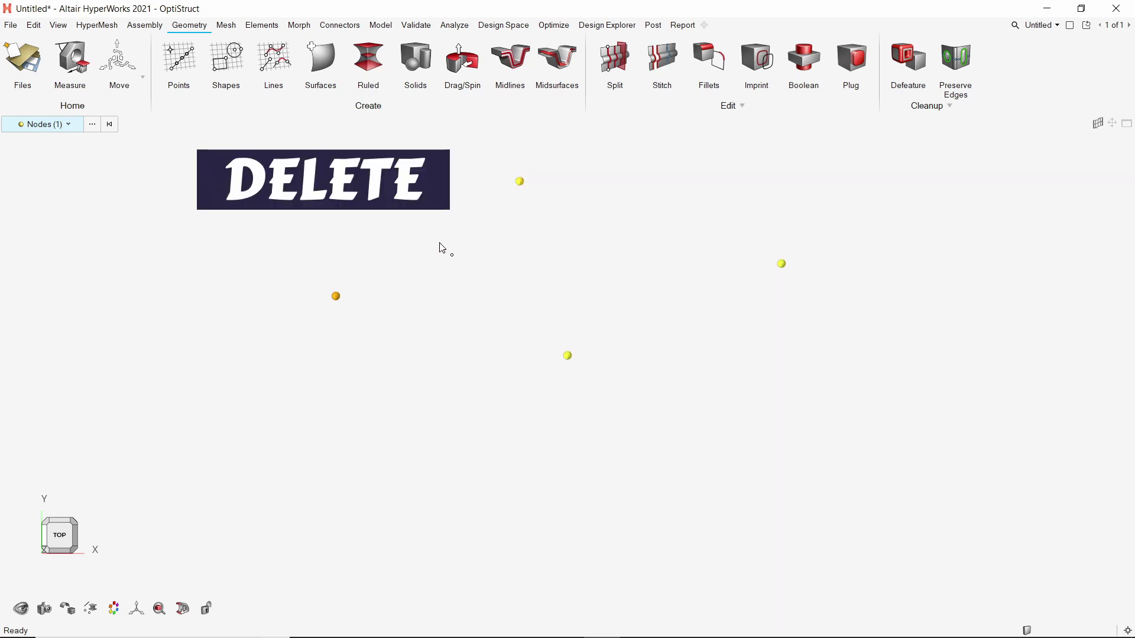
key("Delete")
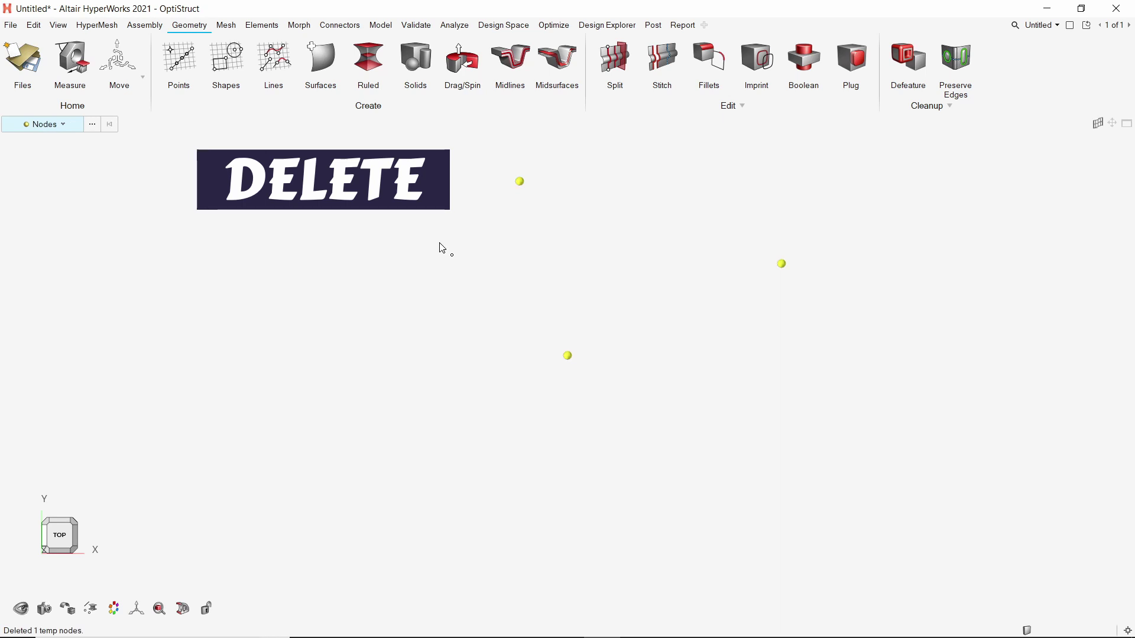
left_click_drag(480, 153, 872, 308)
key("Delete")
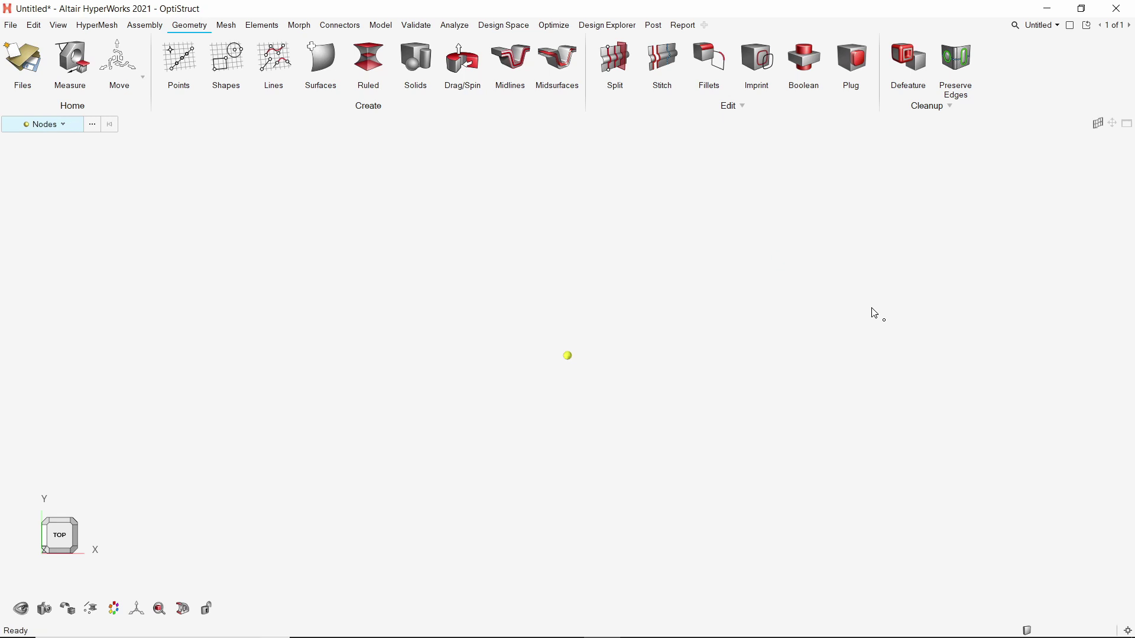
Step: Draw a rectangle centred on the origin node with length 20 and width 10
left_click(231, 66)
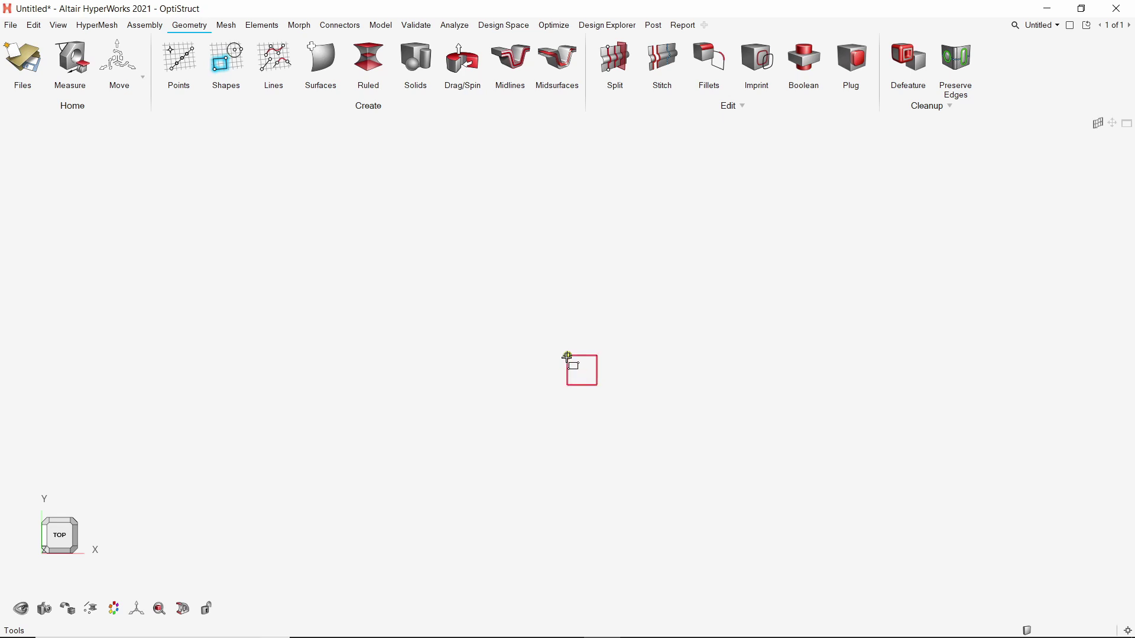
left_click_drag(567, 356, 786, 468)
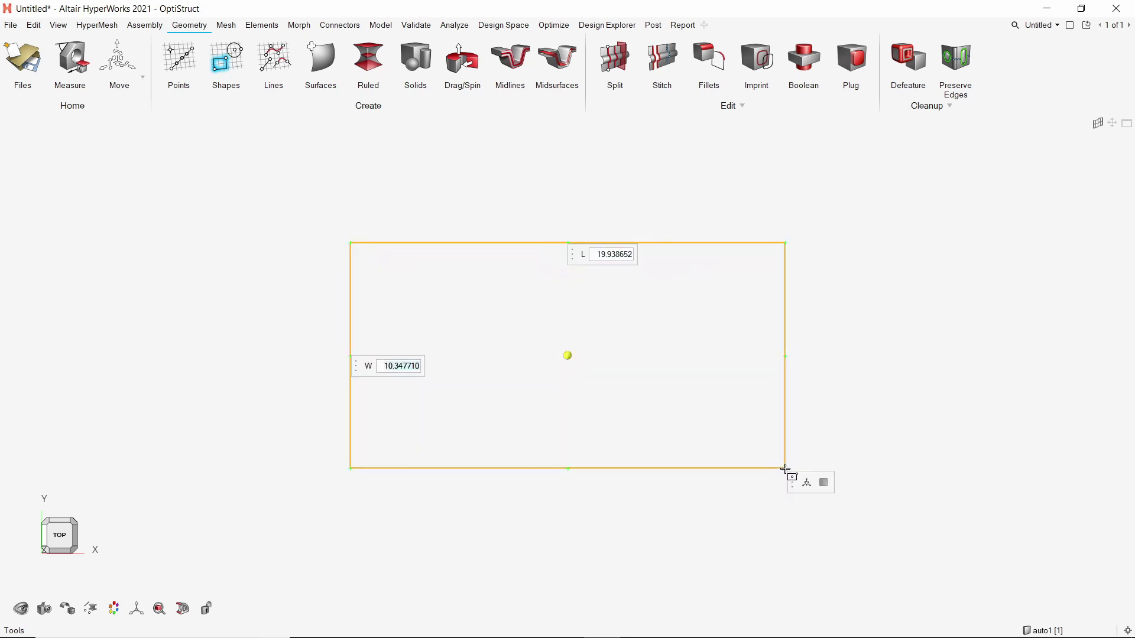
left_click(608, 260)
type("20")
left_click(388, 371)
type("10")
key("Return")
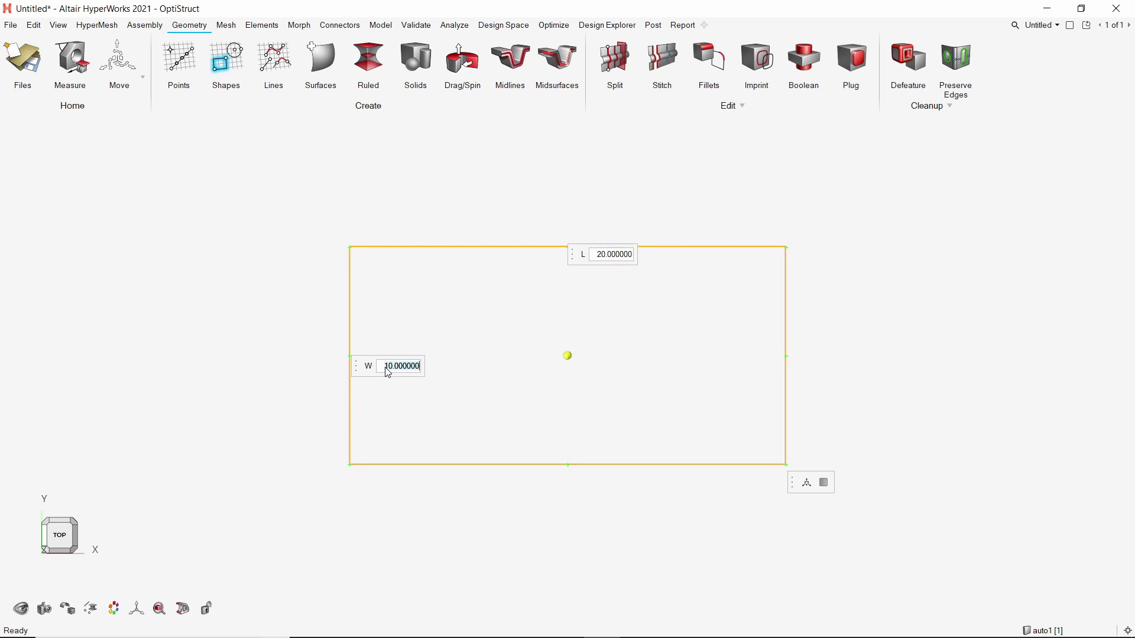
left_click(467, 213)
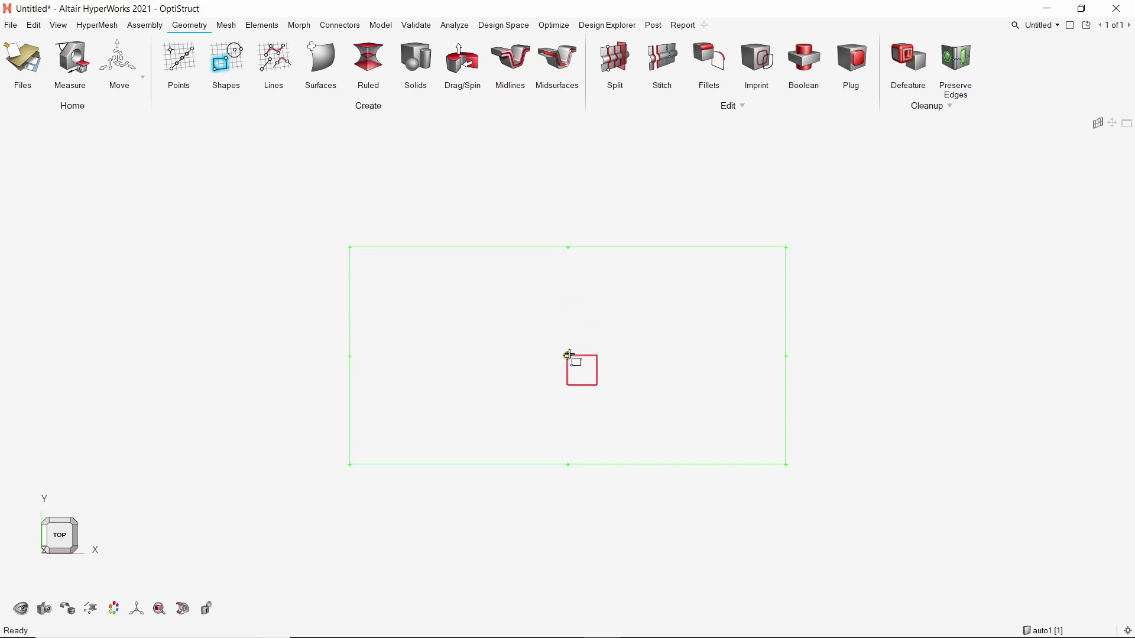
Step: Draw a 10 by 5 rectangle from the origin node to the large rectangle's lower-right corner, switching its surface fill on and off again
left_click(568, 356)
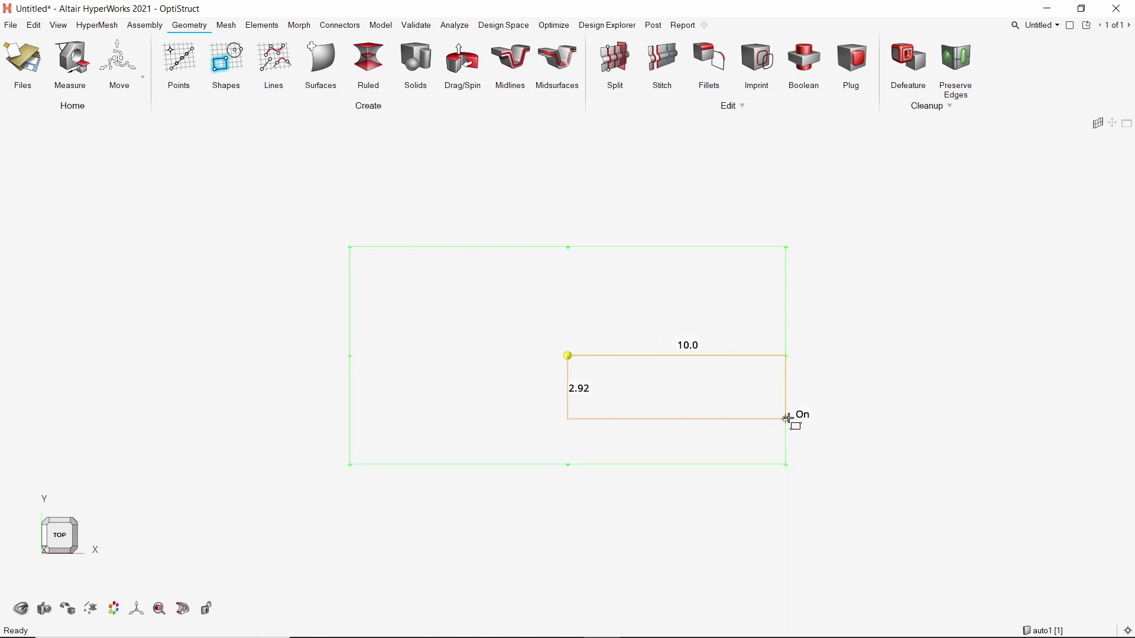
left_click(787, 465)
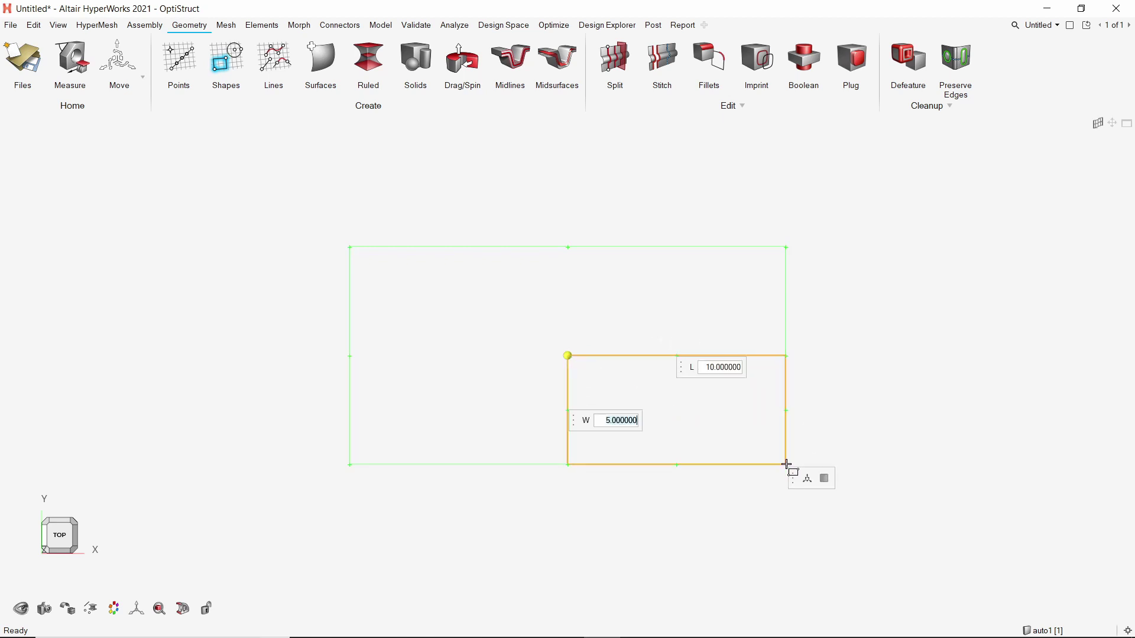
left_click(825, 480)
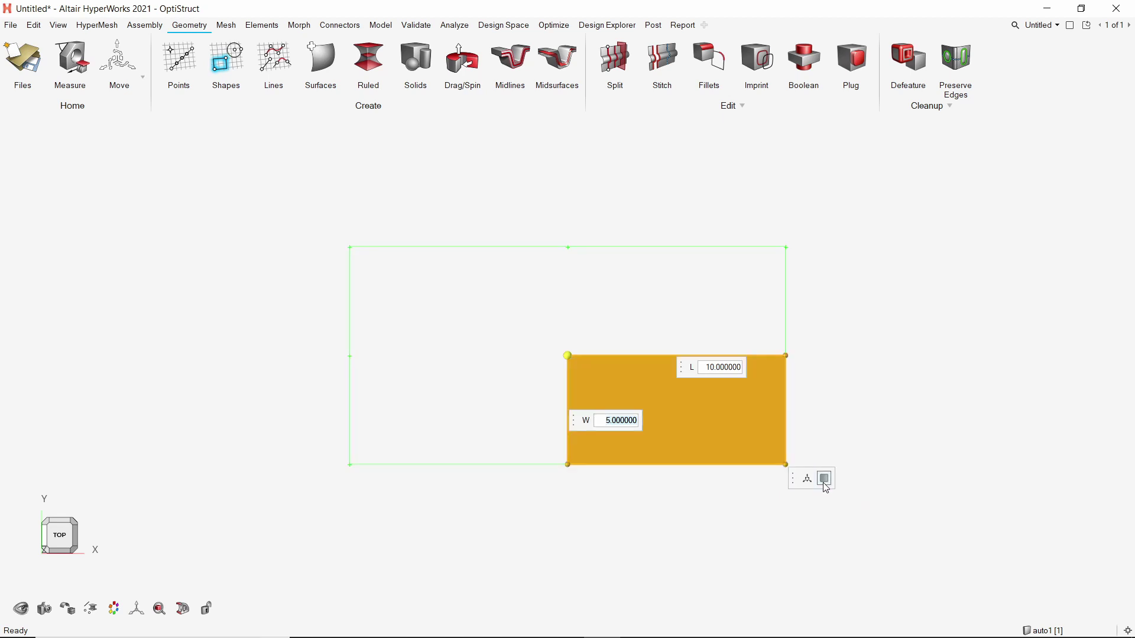
left_click(825, 480)
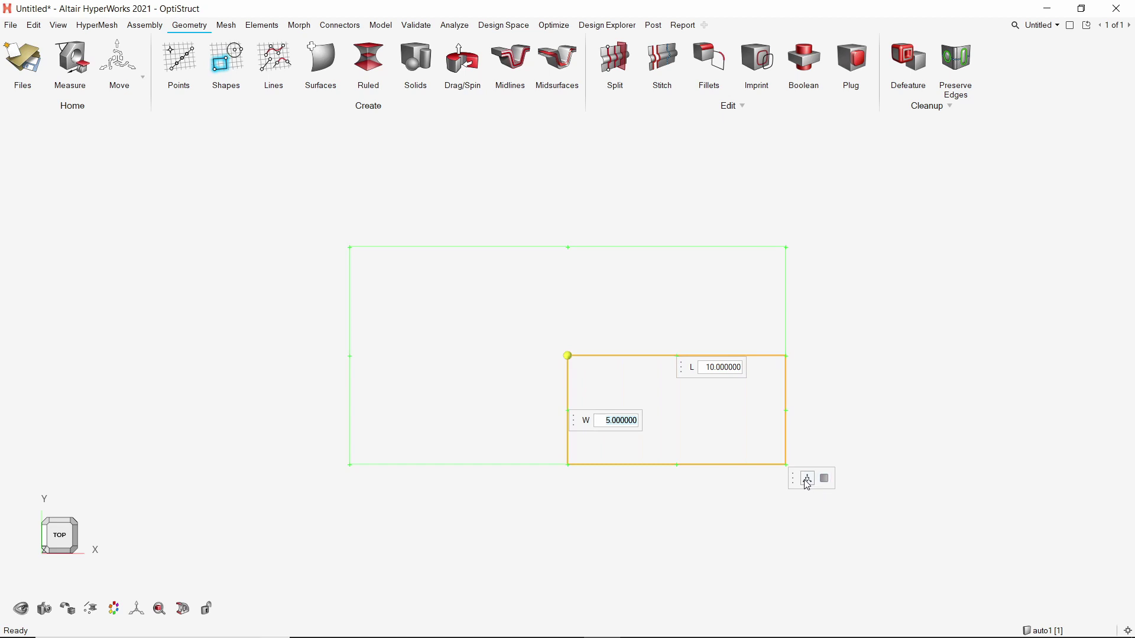
Step: Move the small rectangle 10 along X so that it adjoins the large rectangle's lower-right edge
left_click(807, 480)
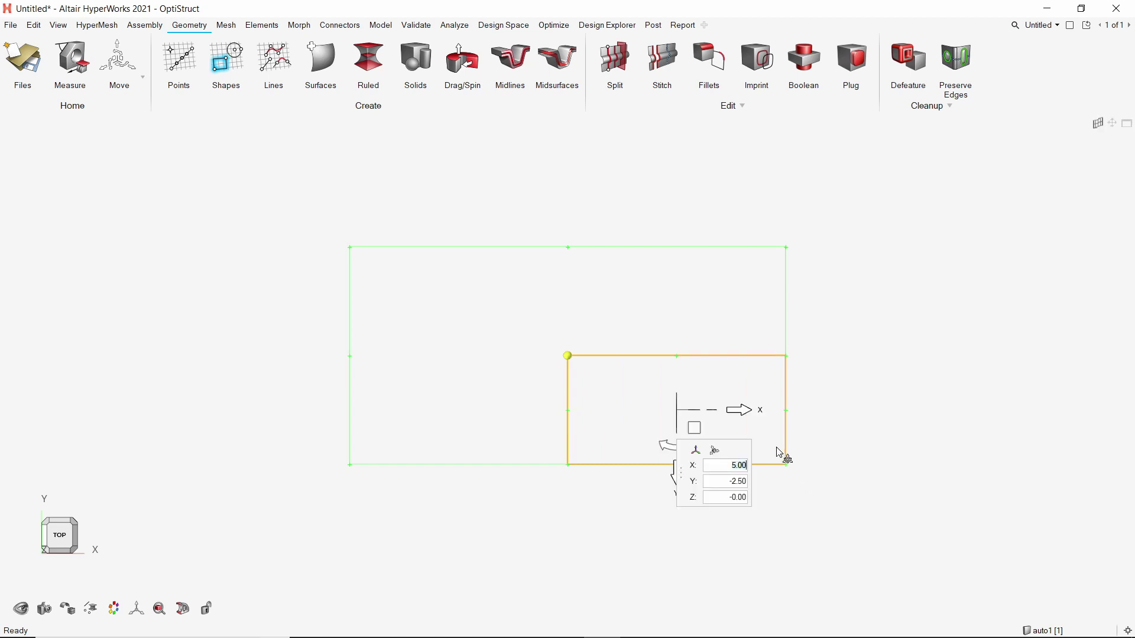
left_click_drag(749, 415, 877, 426)
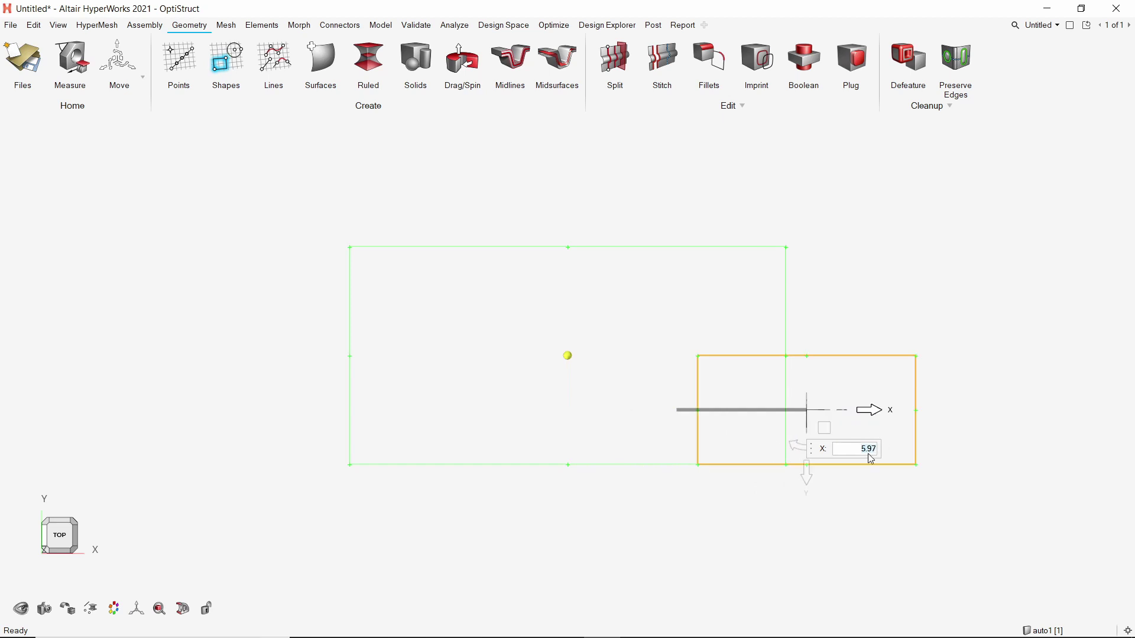
type("10")
key("Return")
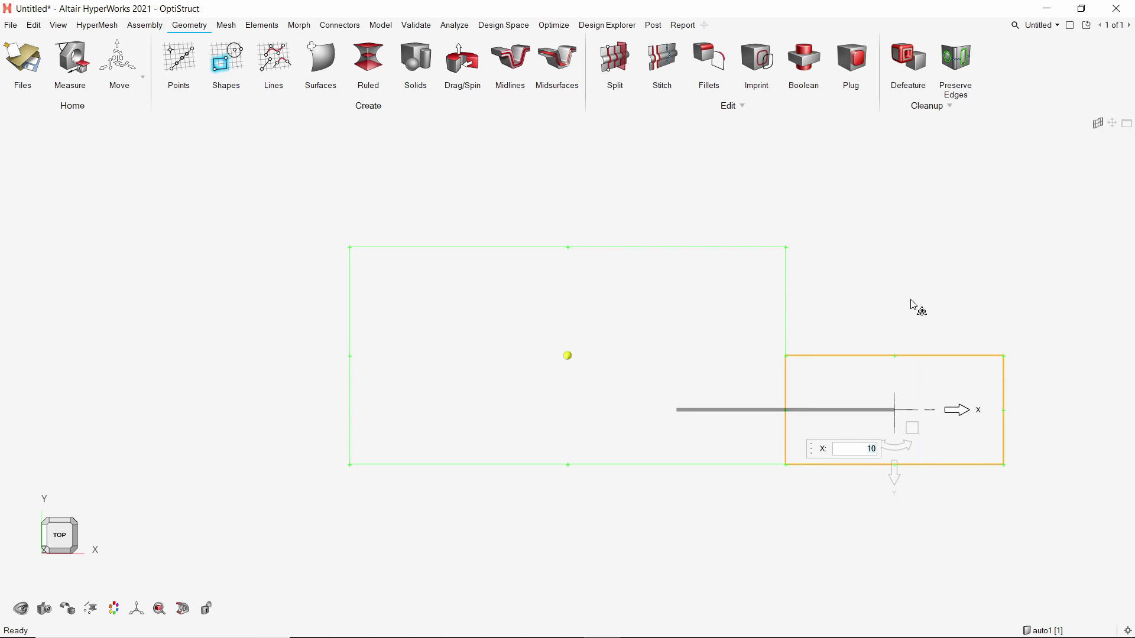
left_click(857, 307)
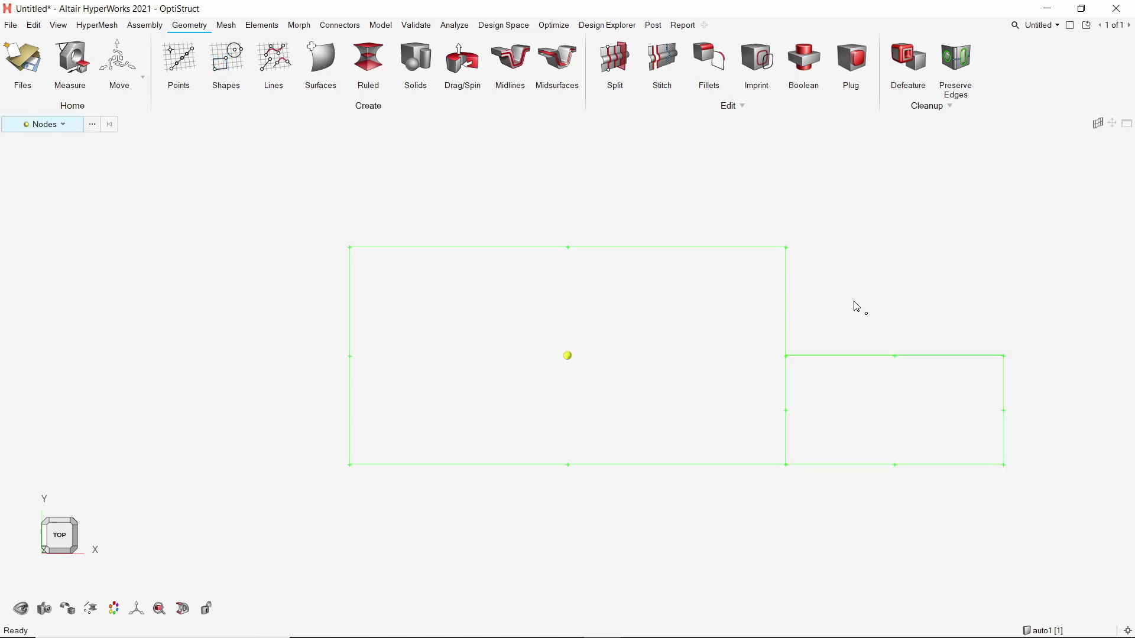
Step: Draw a circle centred on the origin node, fill it with a surface and set its radius to 4
left_click(229, 59)
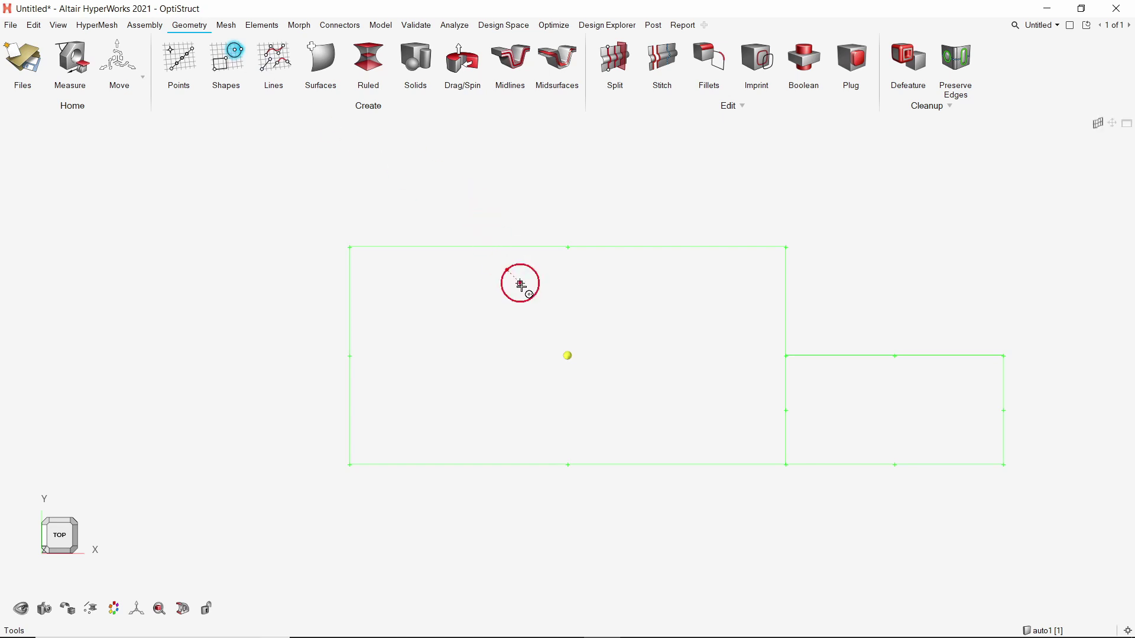
left_click(567, 356)
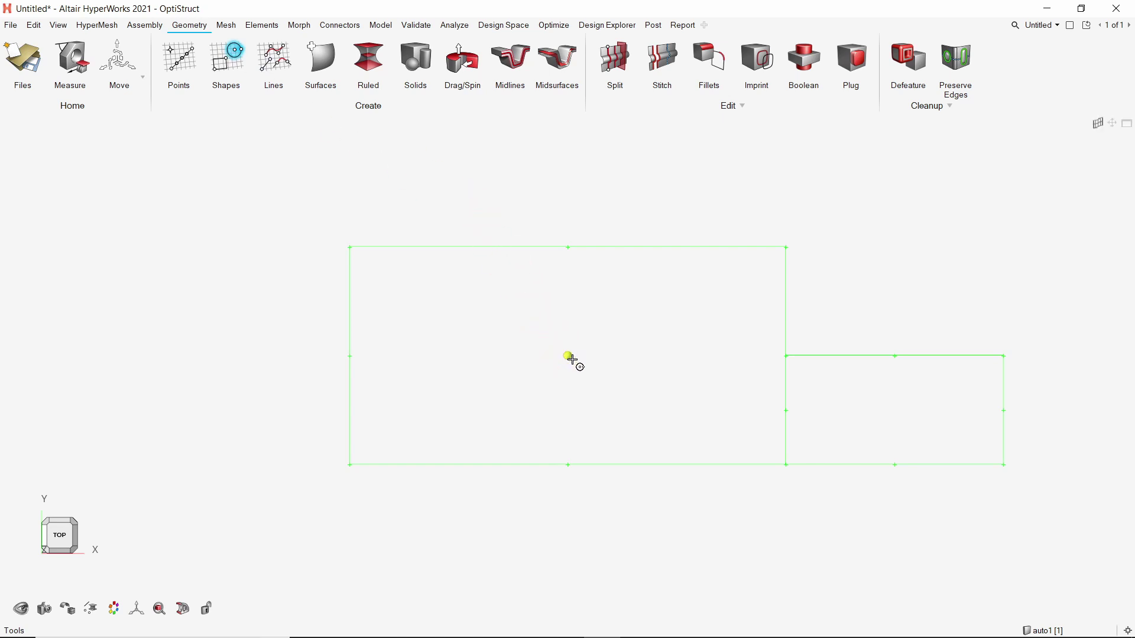
left_click(625, 411)
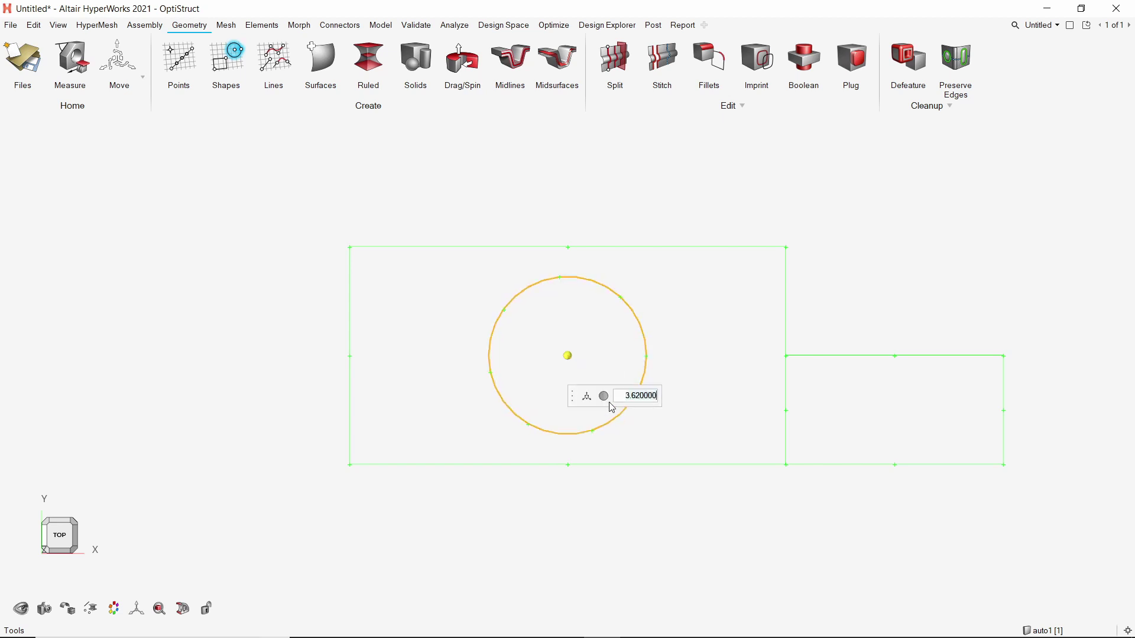
left_click(604, 398)
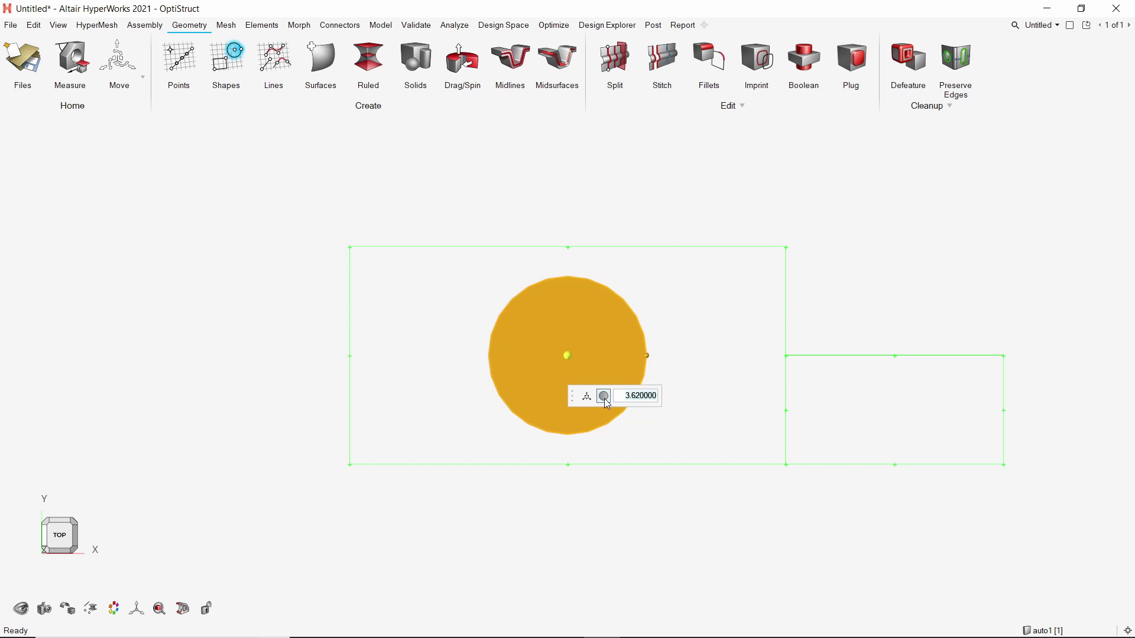
left_click(641, 396)
key("End")
key("ctrl+a")
type("4")
key("Return")
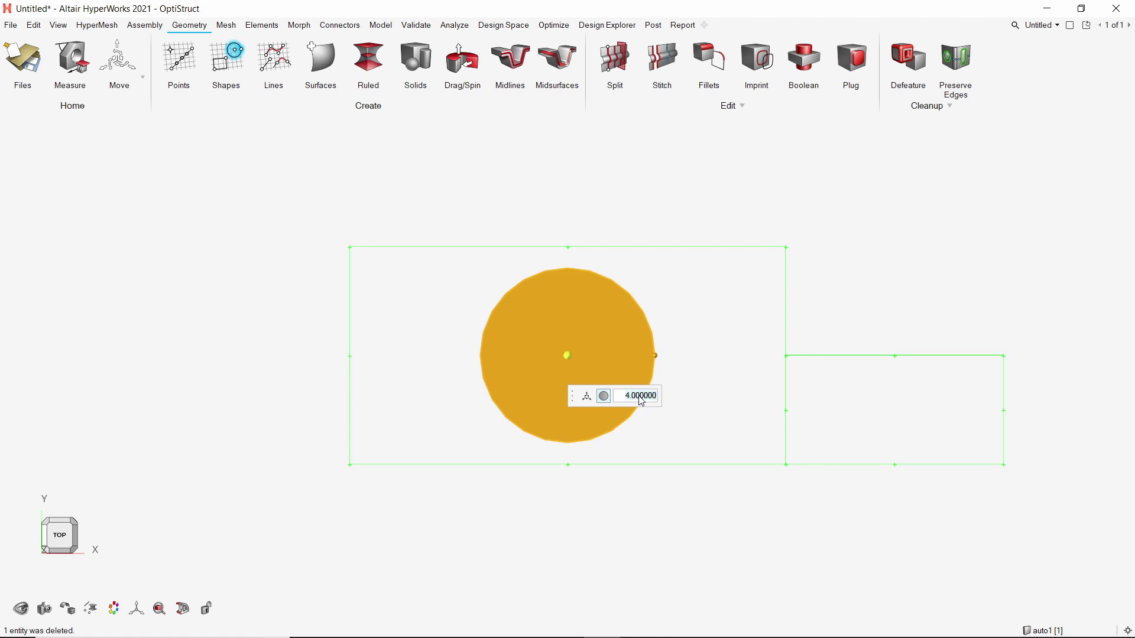
right_click(643, 489)
left_click(628, 488)
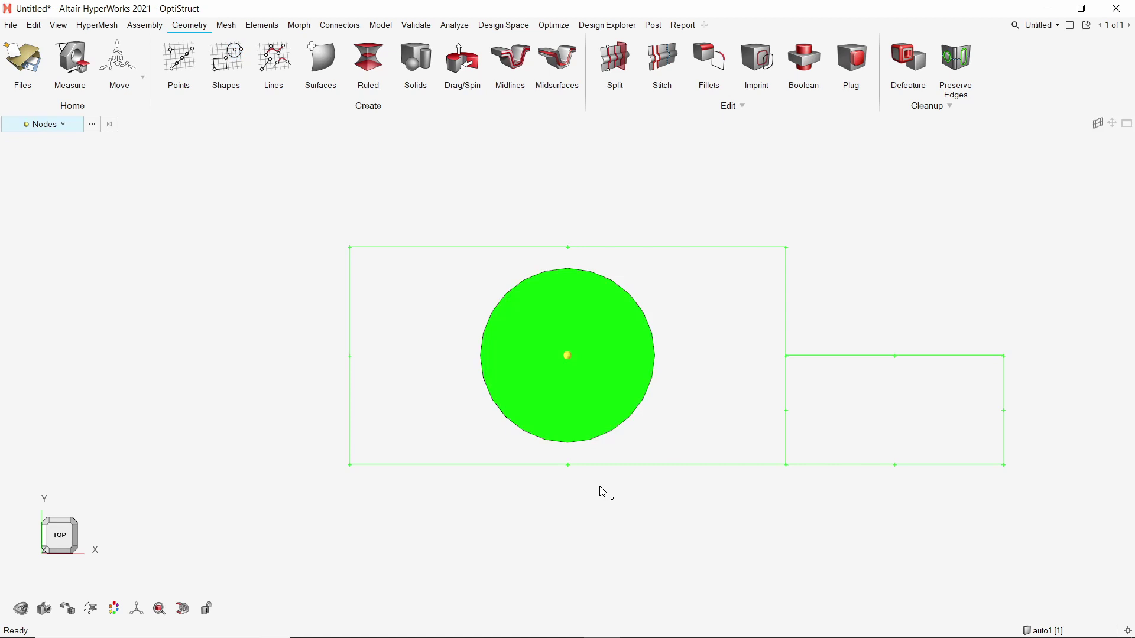
Step: Extract 7 evenly spaced nodes along the large rectangle's left edge
left_click(180, 59)
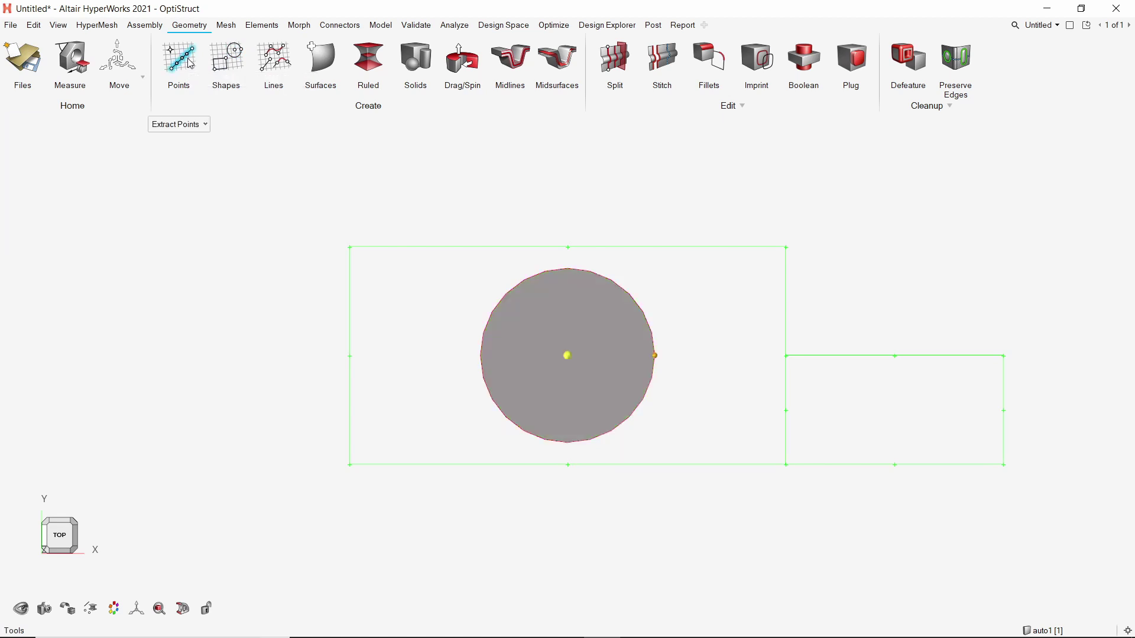
left_click(199, 126)
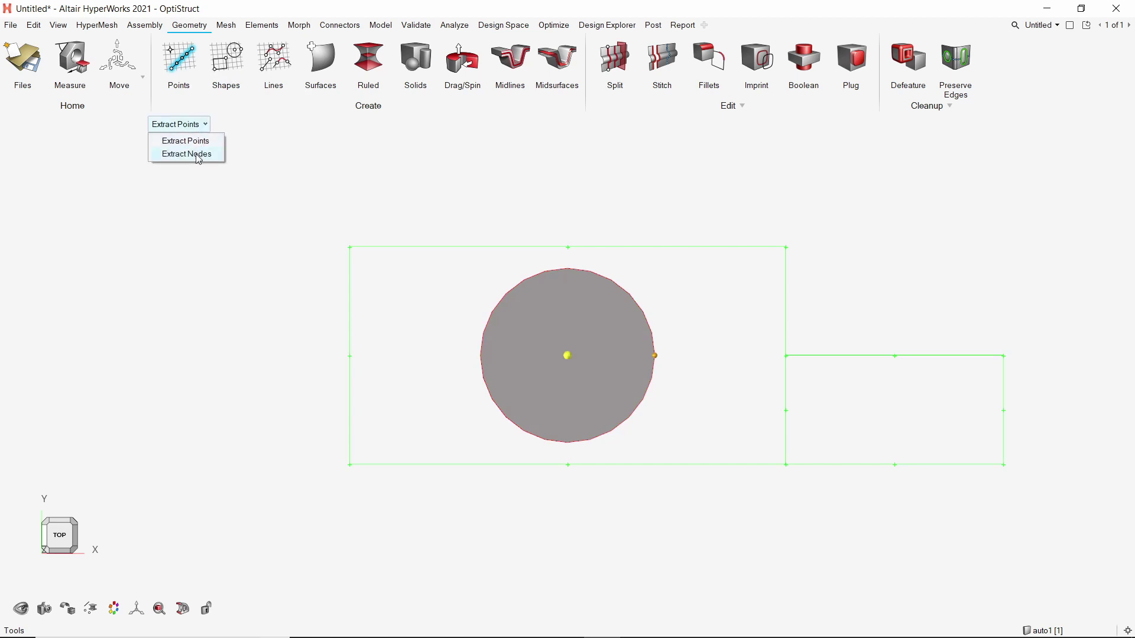
left_click(199, 155)
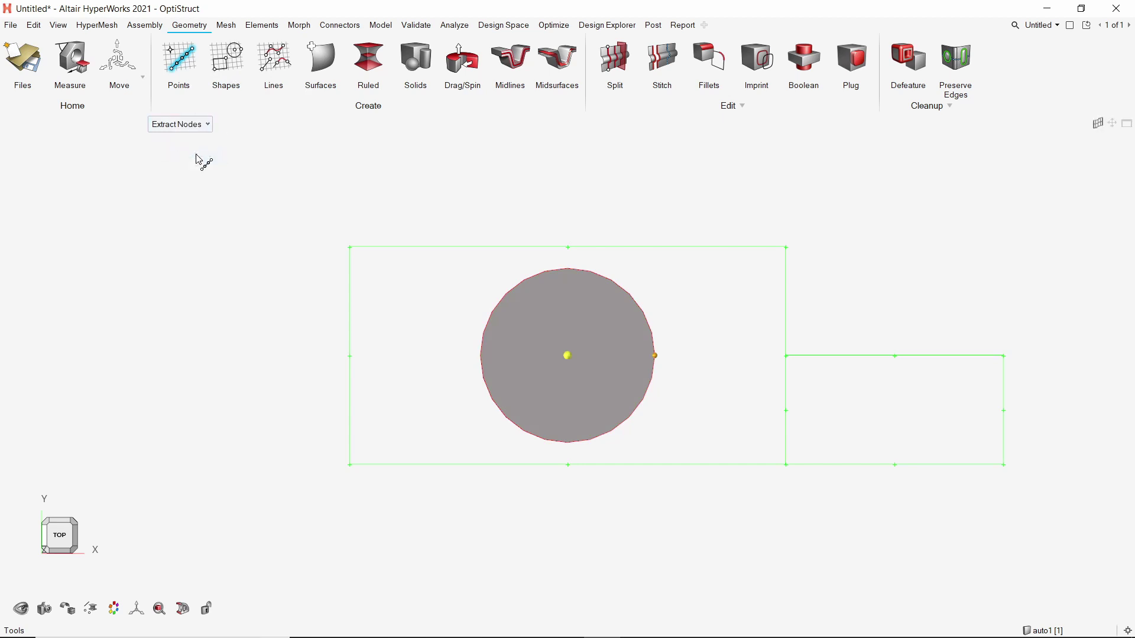
left_click(348, 324)
type("5")
key("BackSpace")
type("7")
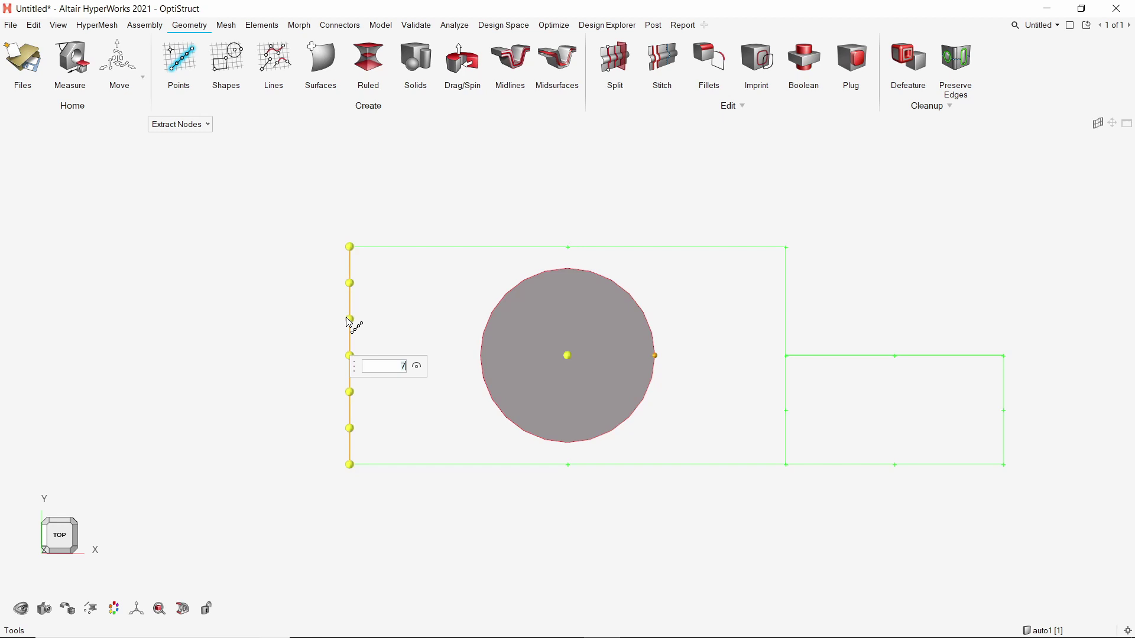
left_click(303, 322)
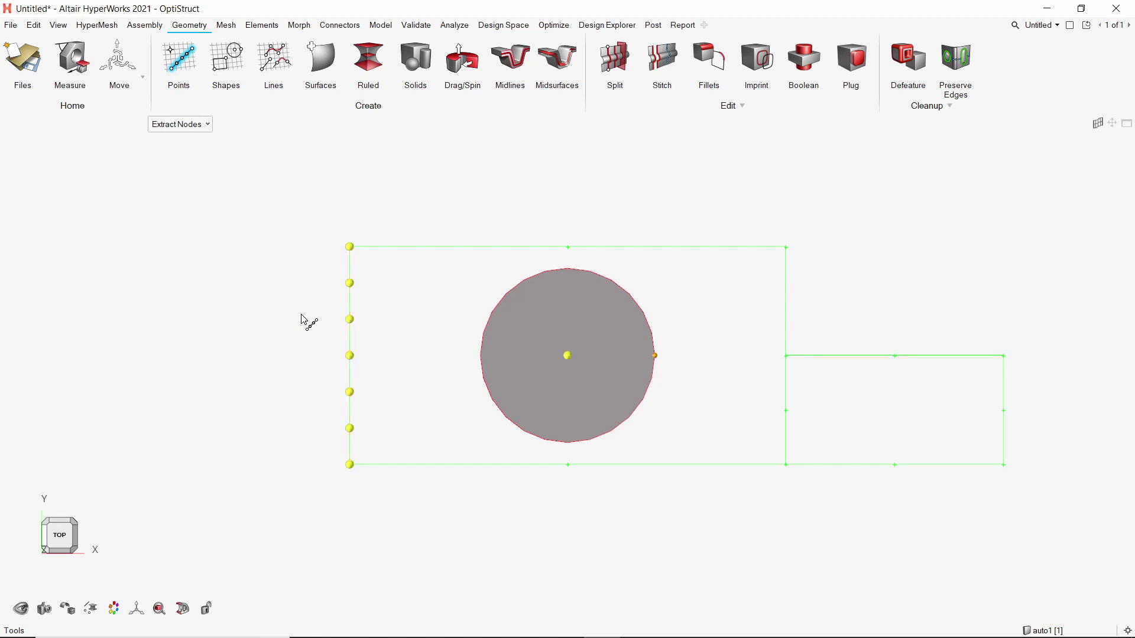
Step: Extract nodes along the circle's edge with the count set to 10
left_click(502, 299)
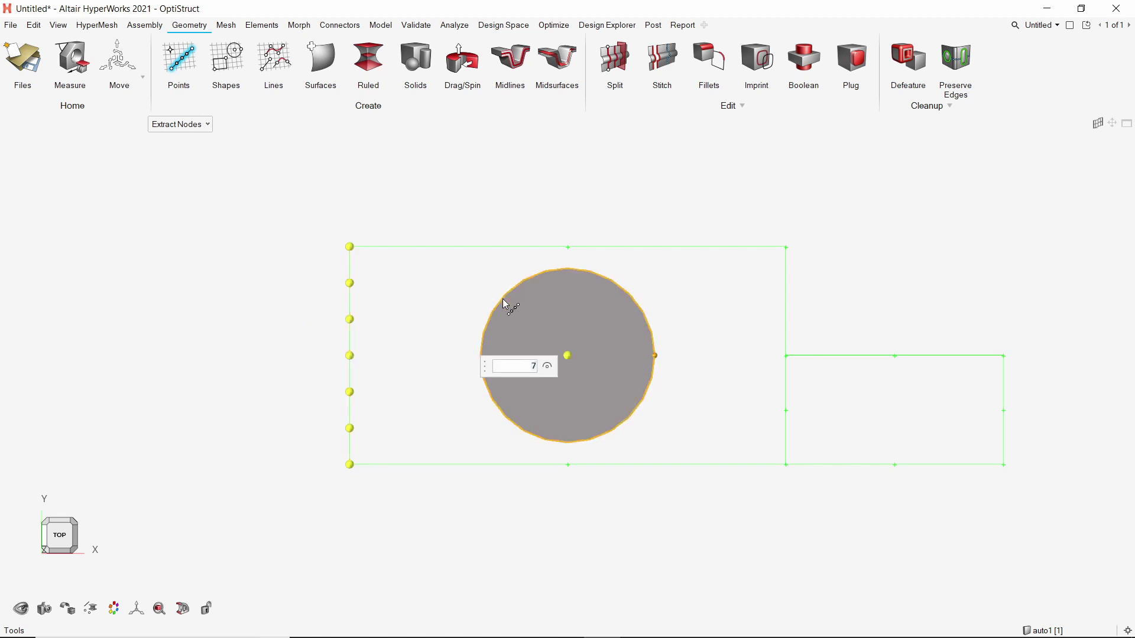
key("BackSpace")
type("10")
left_click(436, 214)
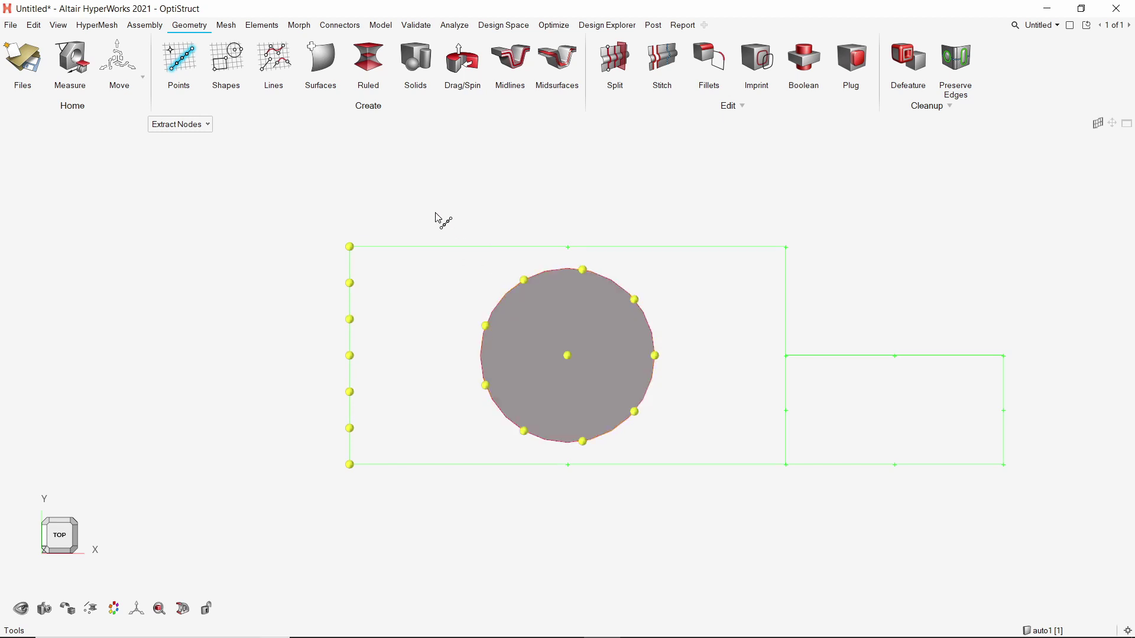
Step: Extract another 5 nodes along the large rectangle's left edge and leave node extraction
left_click(351, 360)
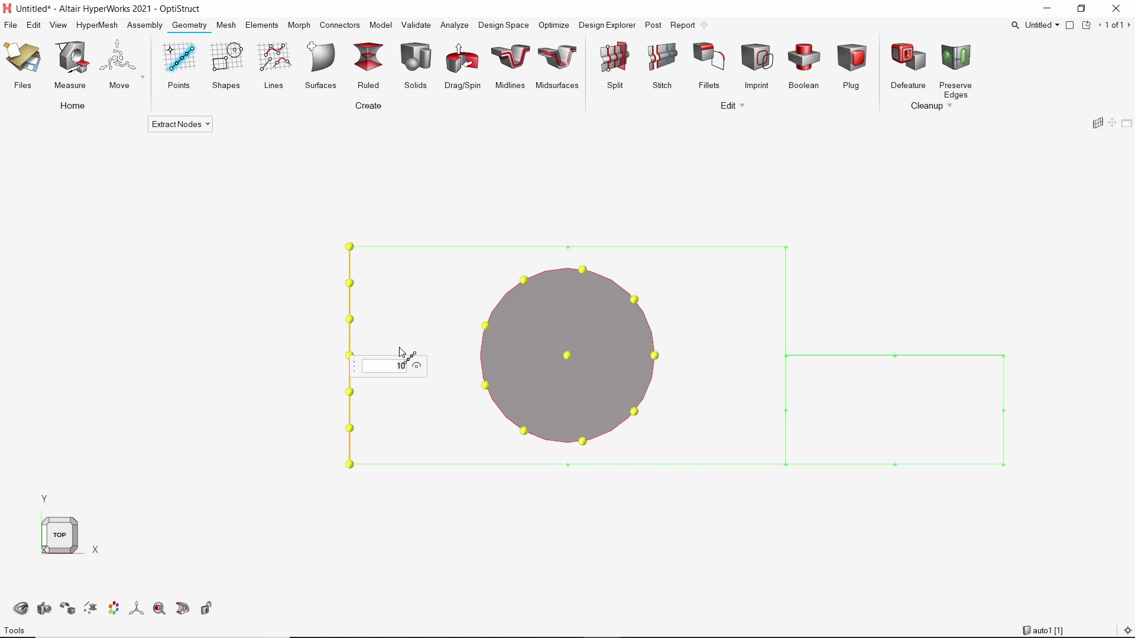
key("BackSpace")
key("BackSpace")
type("5")
right_click(401, 353)
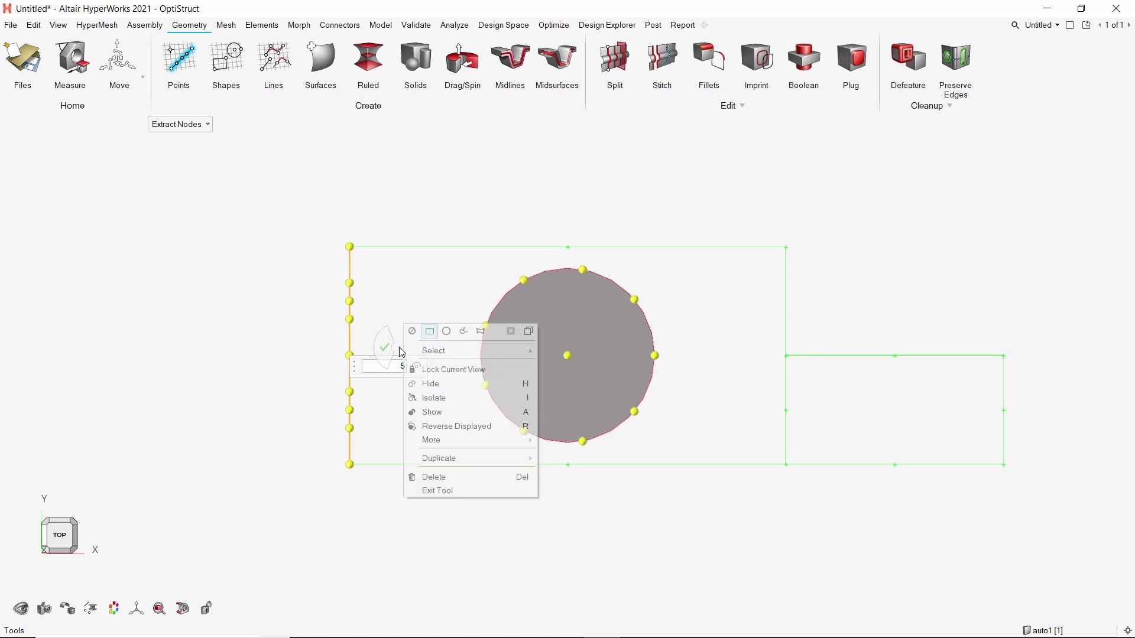
left_click(384, 348)
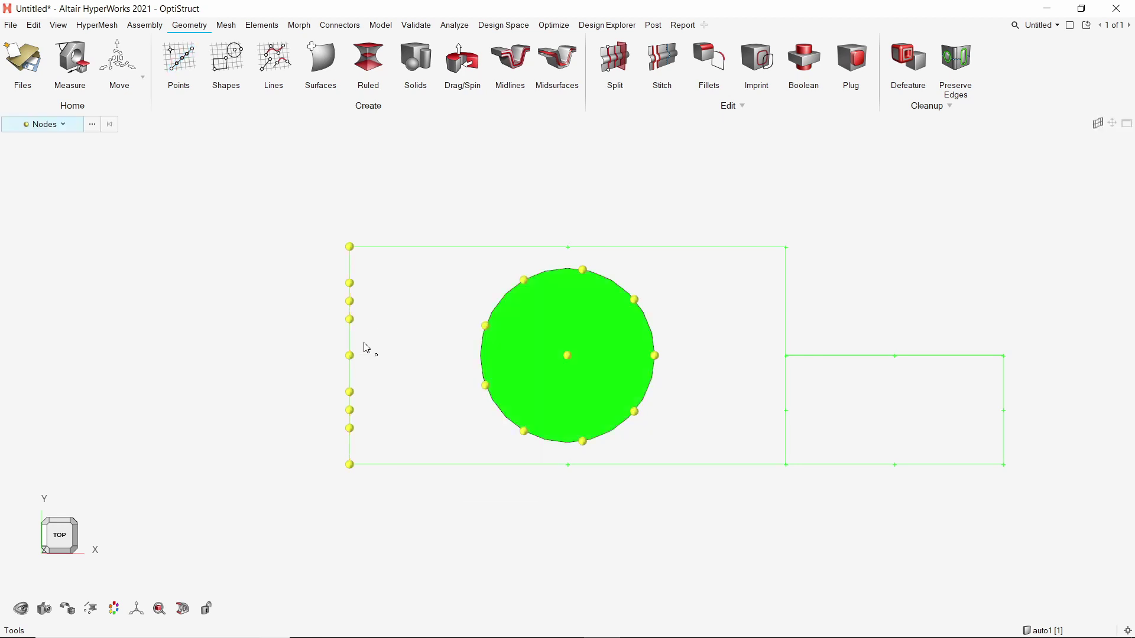
Step: Select all nodes on the large rectangle and circle, including the origin node, and delete them
left_click_drag(251, 196, 866, 535)
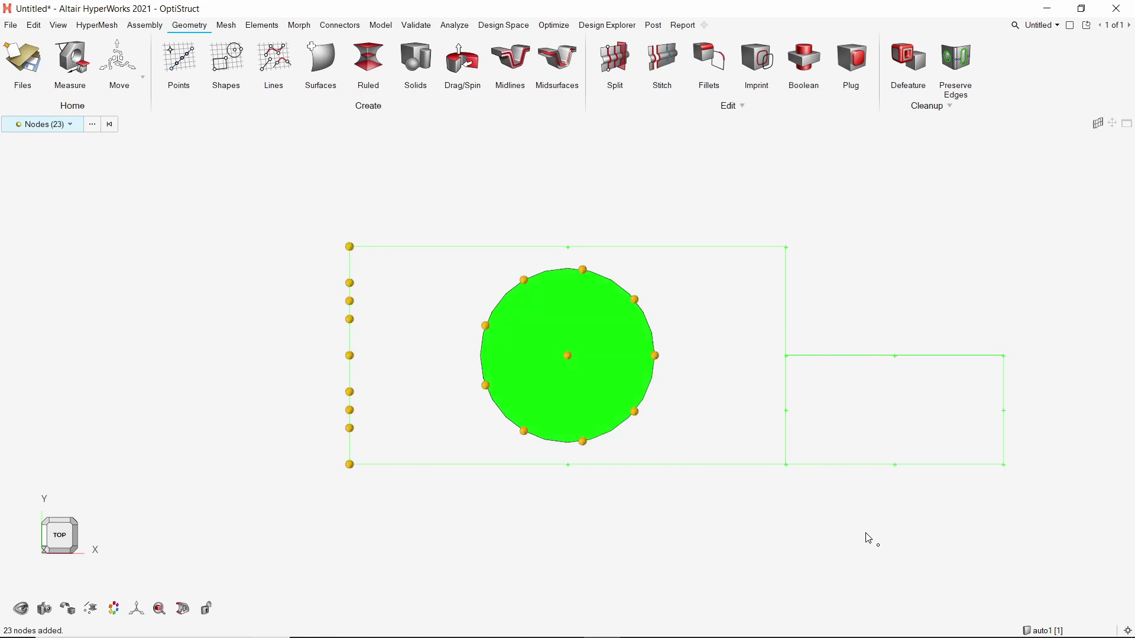
key("Delete")
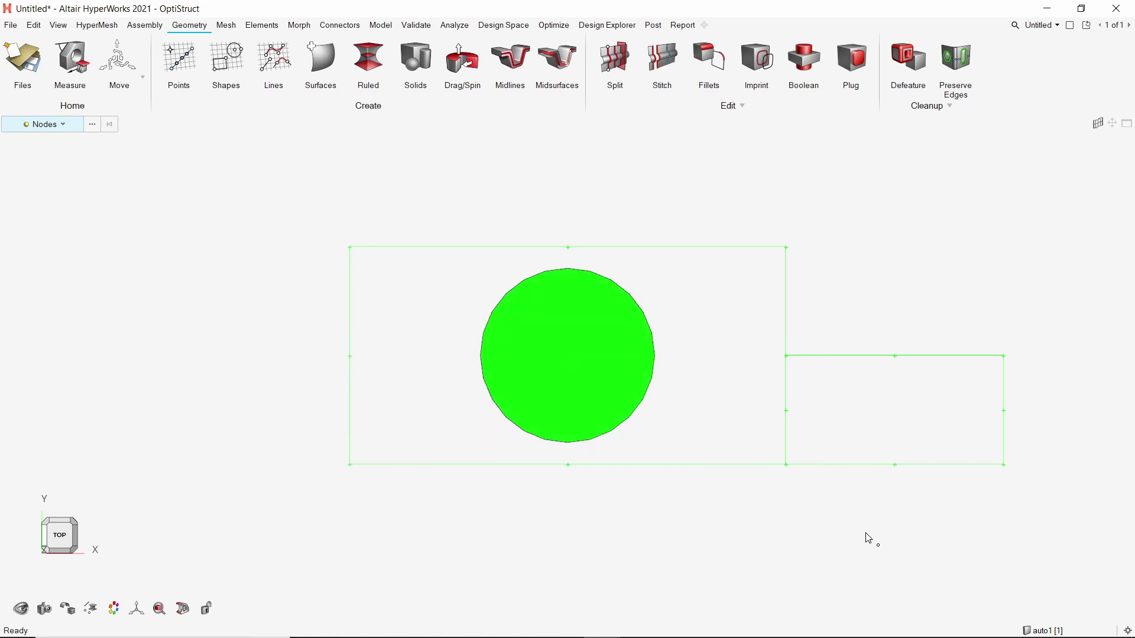
Step: Draw straight lines from the large rectangle's upper-left and lower-left corners that meet at one point on the circle's upper-left edge
left_click(265, 73)
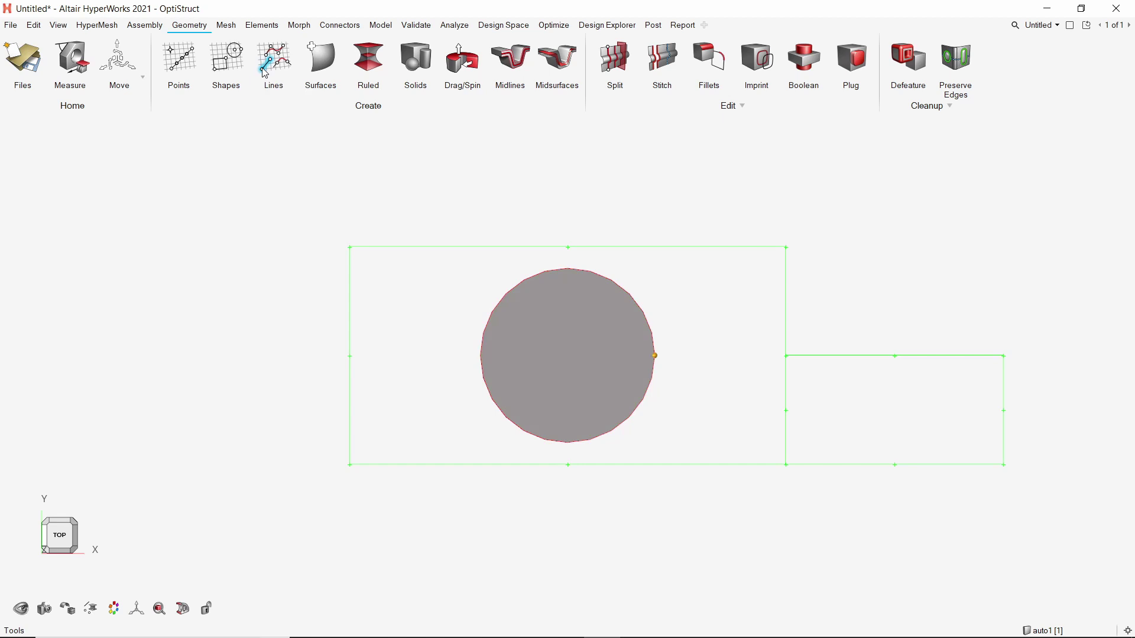
left_click(351, 247)
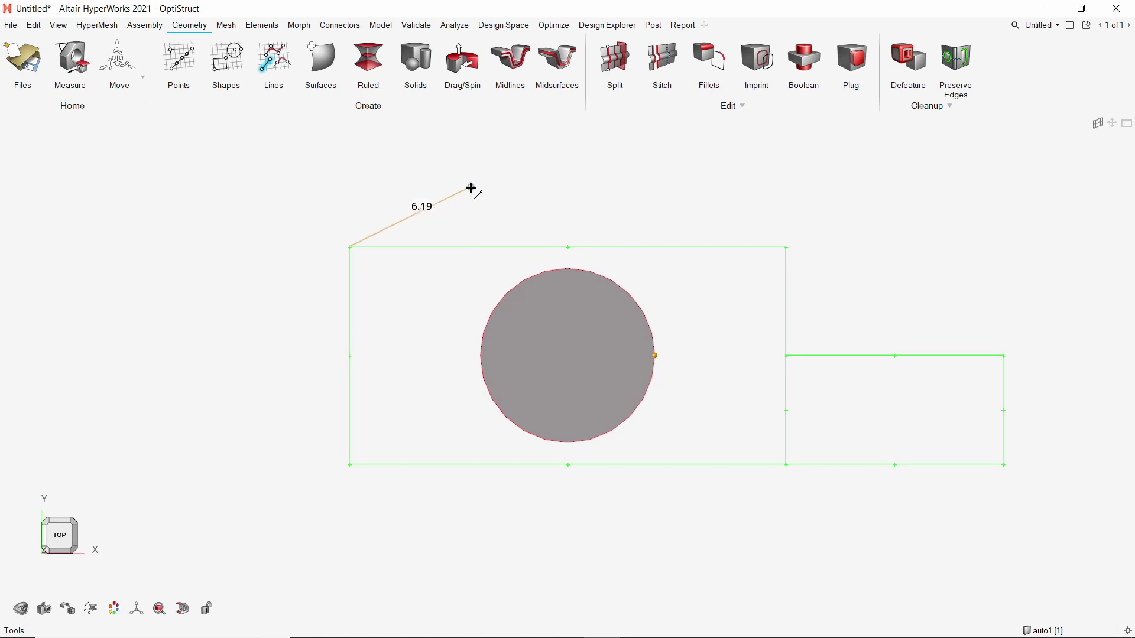
left_click(490, 318)
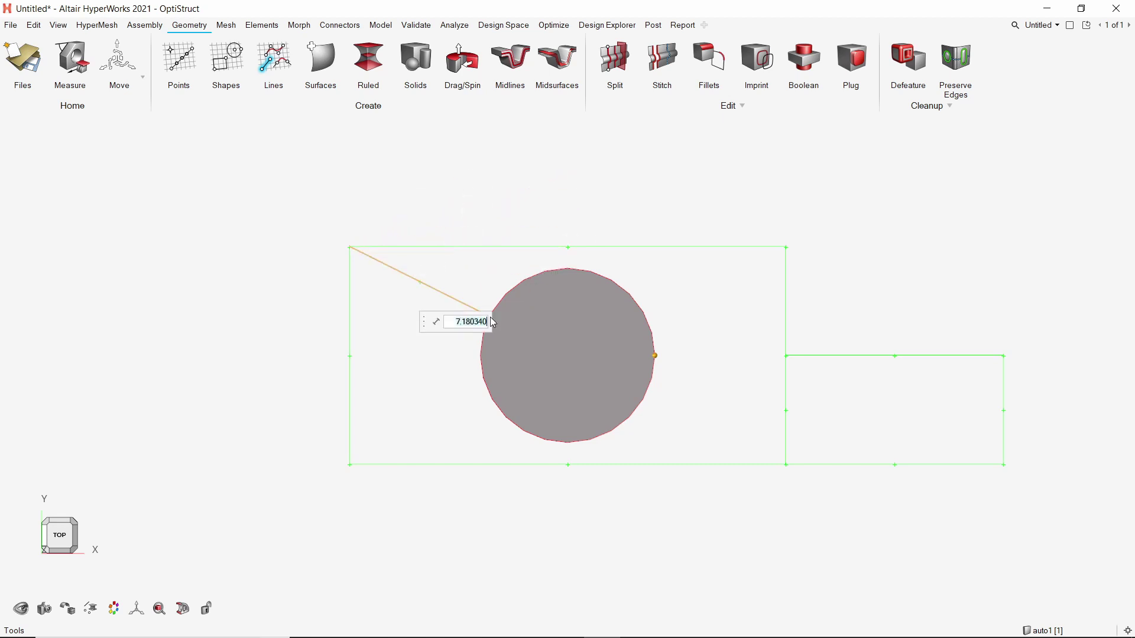
key("Escape")
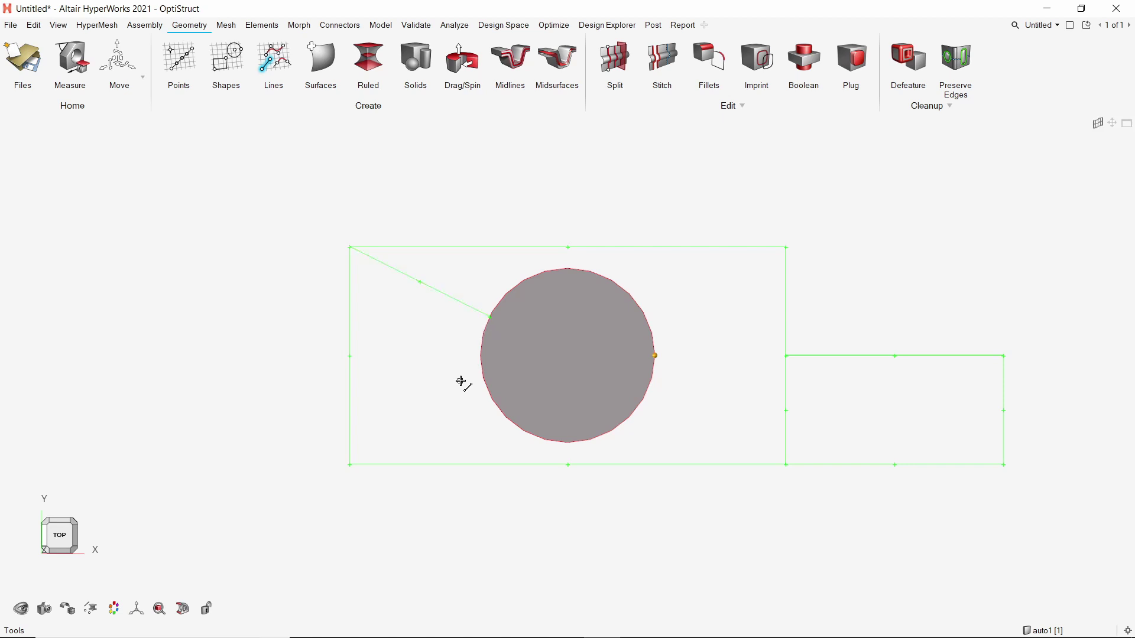
left_click(491, 317)
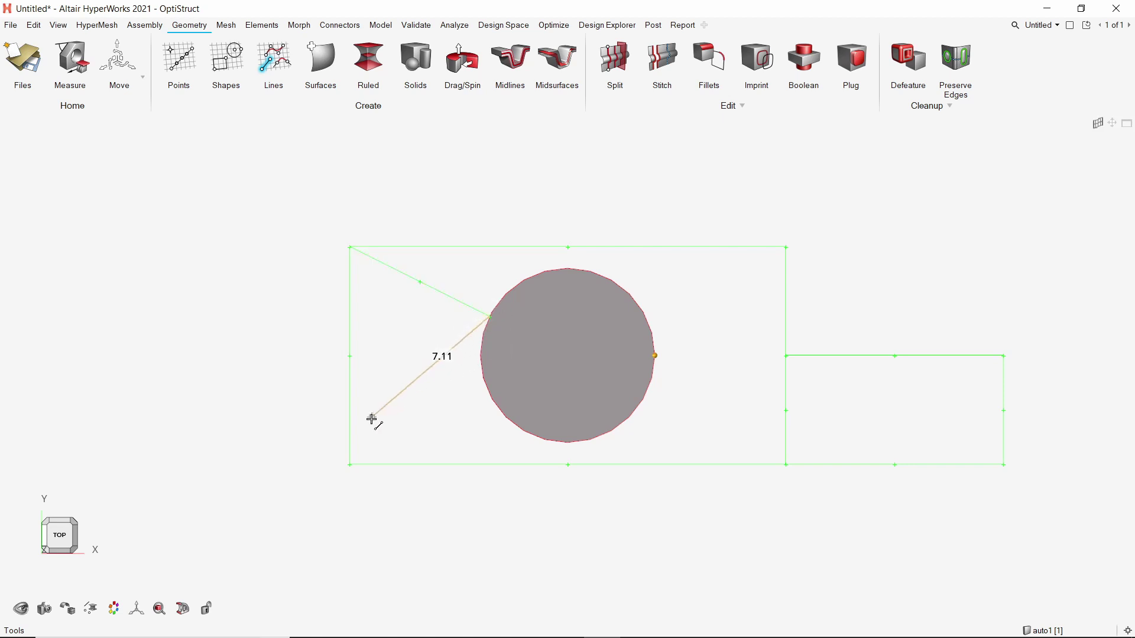
left_click(350, 465)
key("Escape")
Step: Draw a smooth curve arching above the large rectangle from its upper-left corner to its top edge's midpoint
left_click(278, 52)
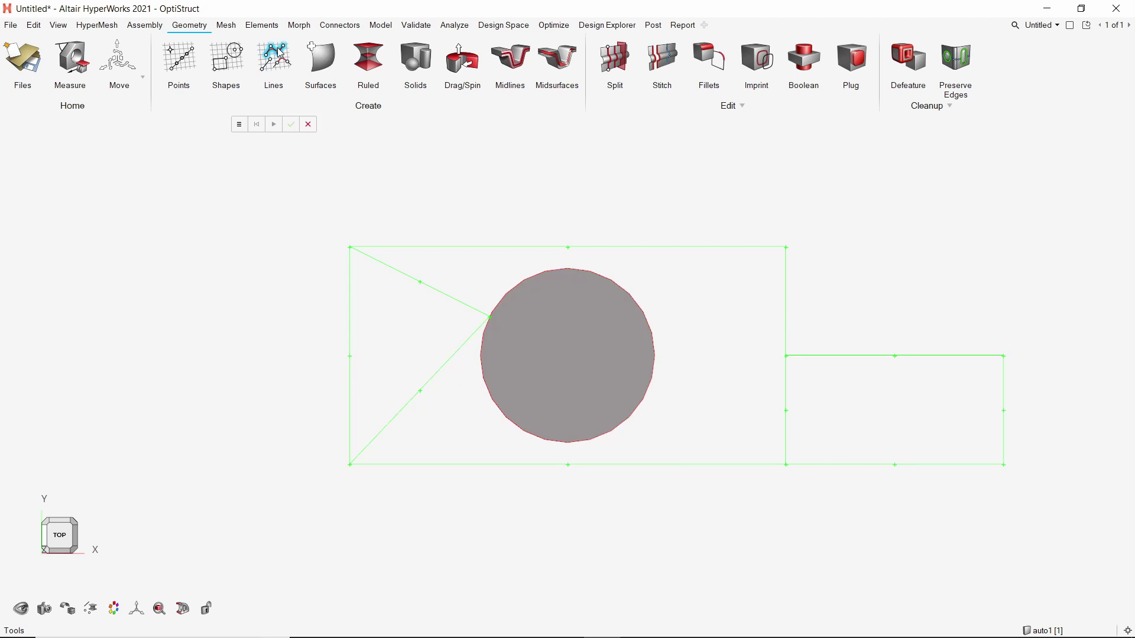
left_click(350, 247)
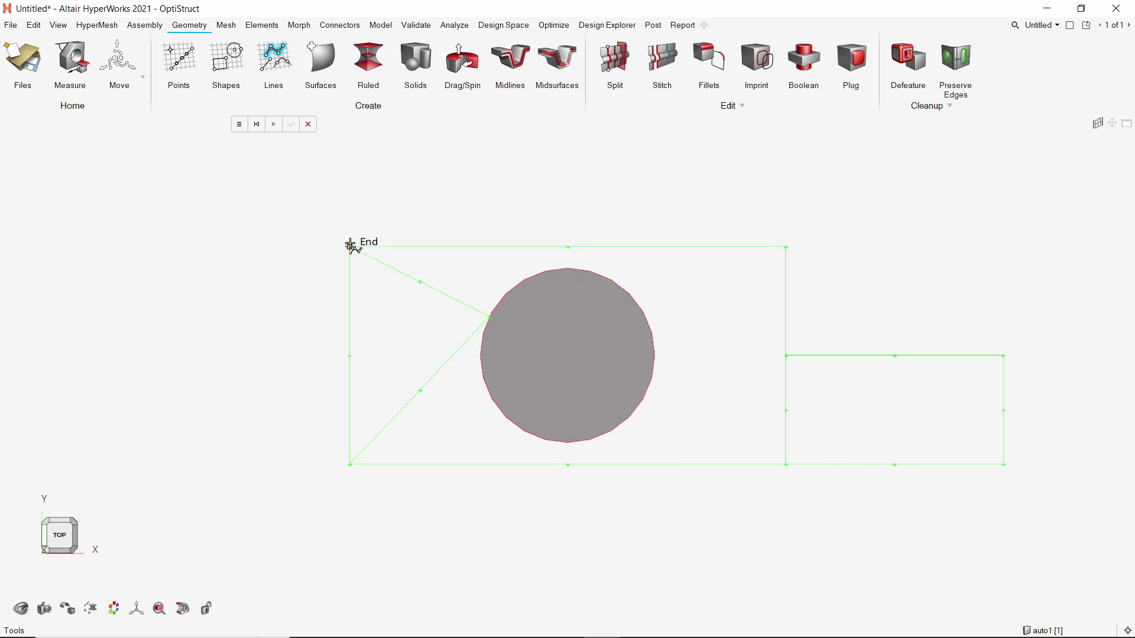
left_click(379, 179)
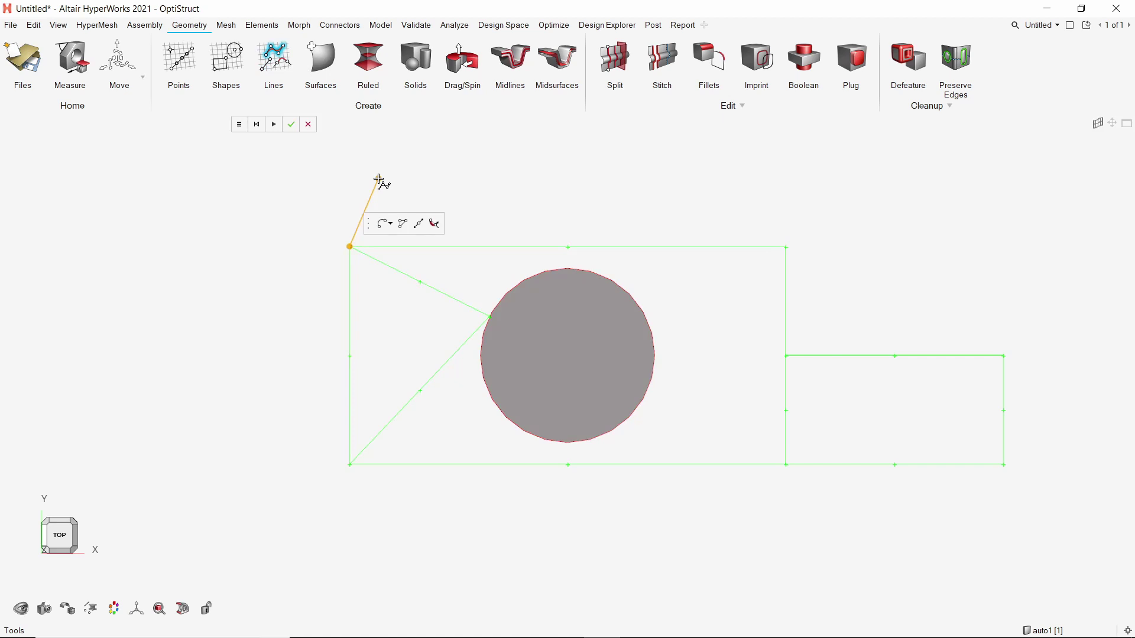
left_click(390, 226)
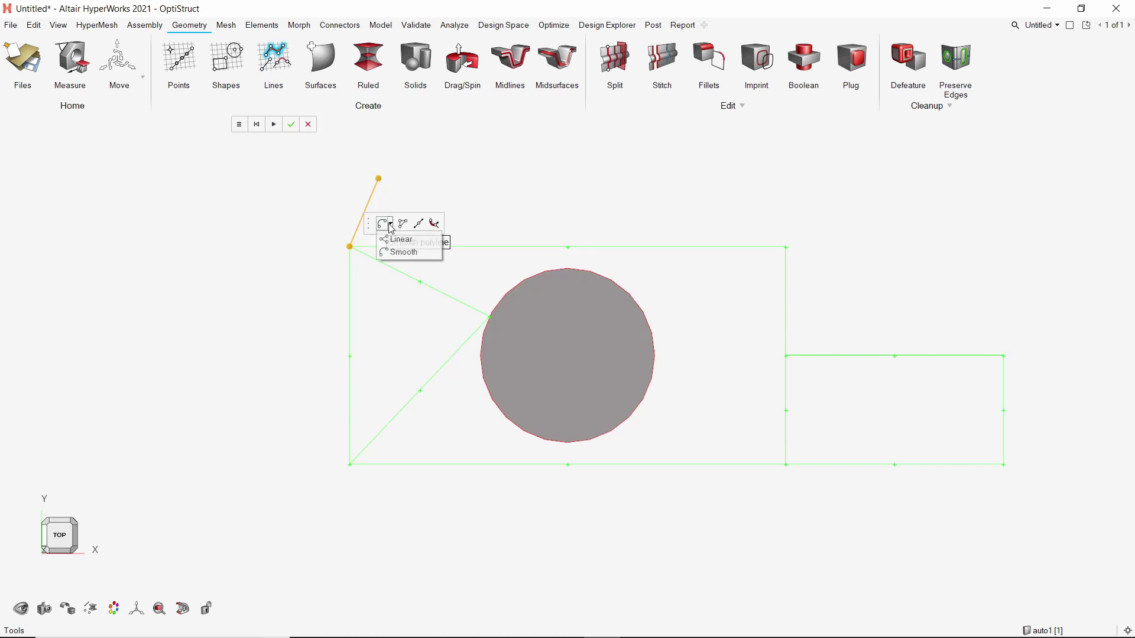
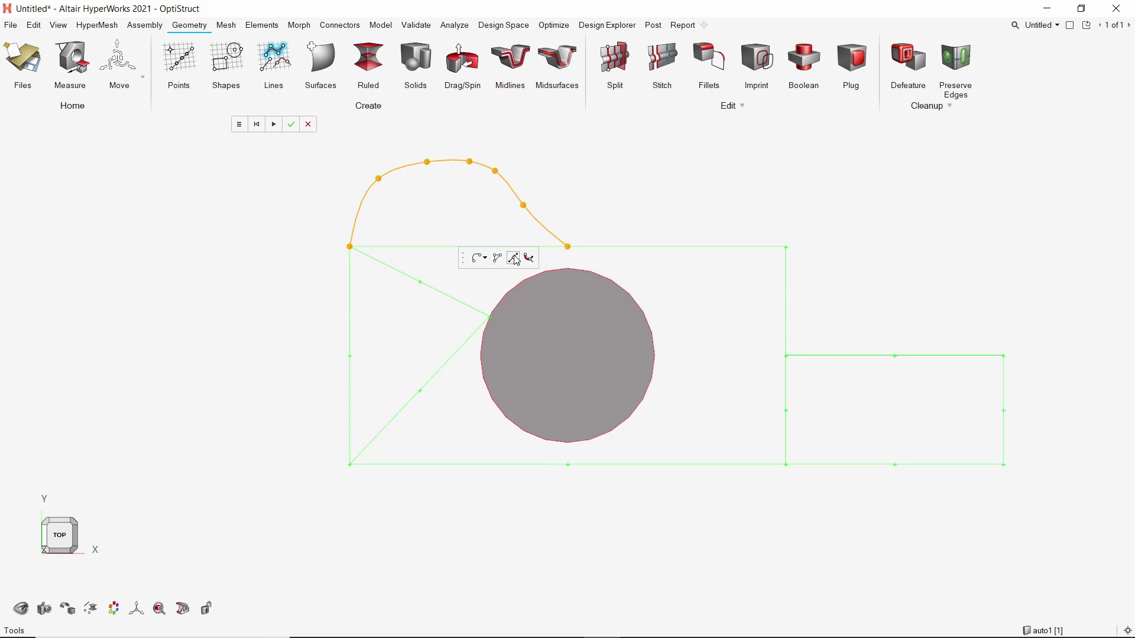
Step: Reshape the curve by moving its last inner point right and up, then shifting its last two inner points about 1.1 along X
left_click(514, 259)
left_click(524, 206)
left_click_drag(585, 205, 621, 205)
left_click_drag(563, 156, 561, 123)
left_click(495, 171, "ctrl")
left_click_drag(530, 185, 554, 188)
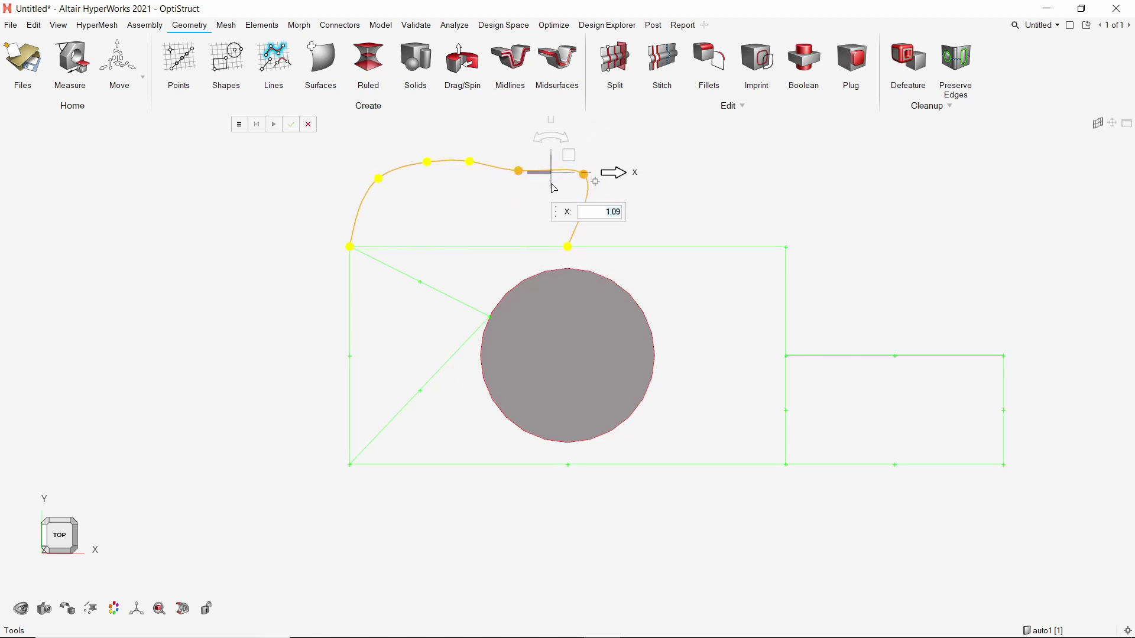
left_click(554, 189)
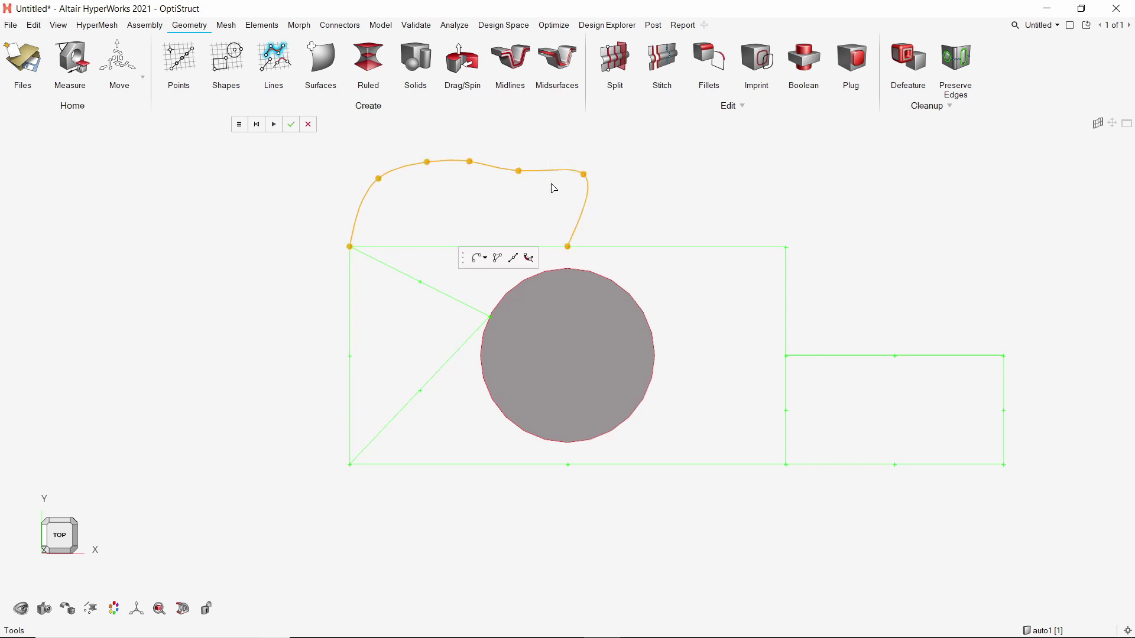
Step: Make the curve's tangents vertical at both its upper-left-corner end and its top-edge-midpoint end, and finish the curve
left_click(530, 259)
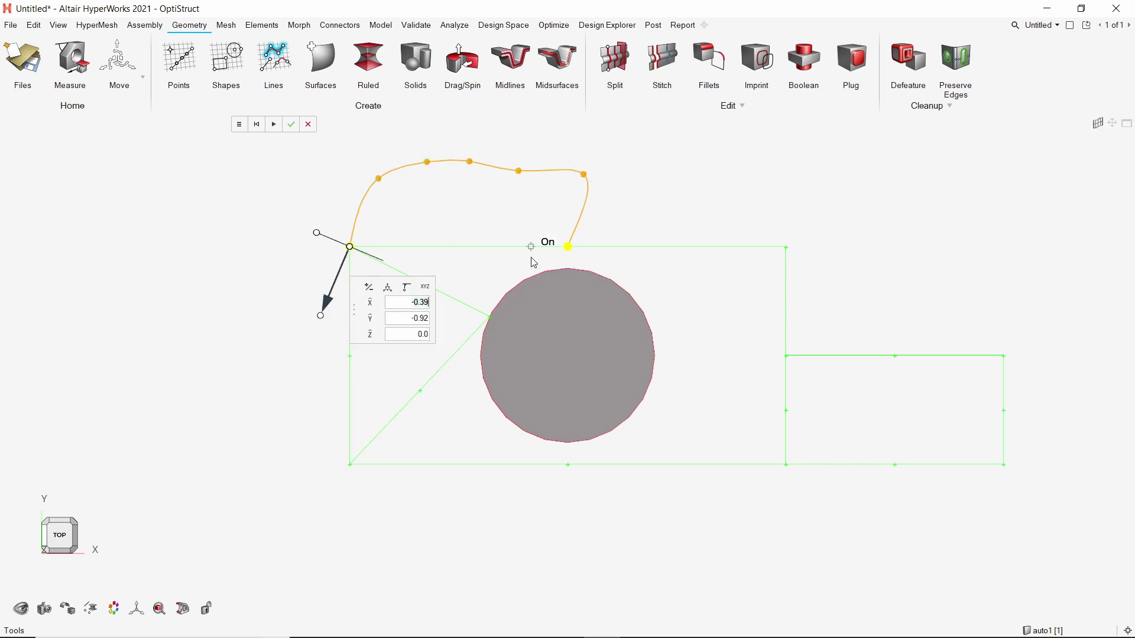
left_click_drag(317, 233, 313, 248)
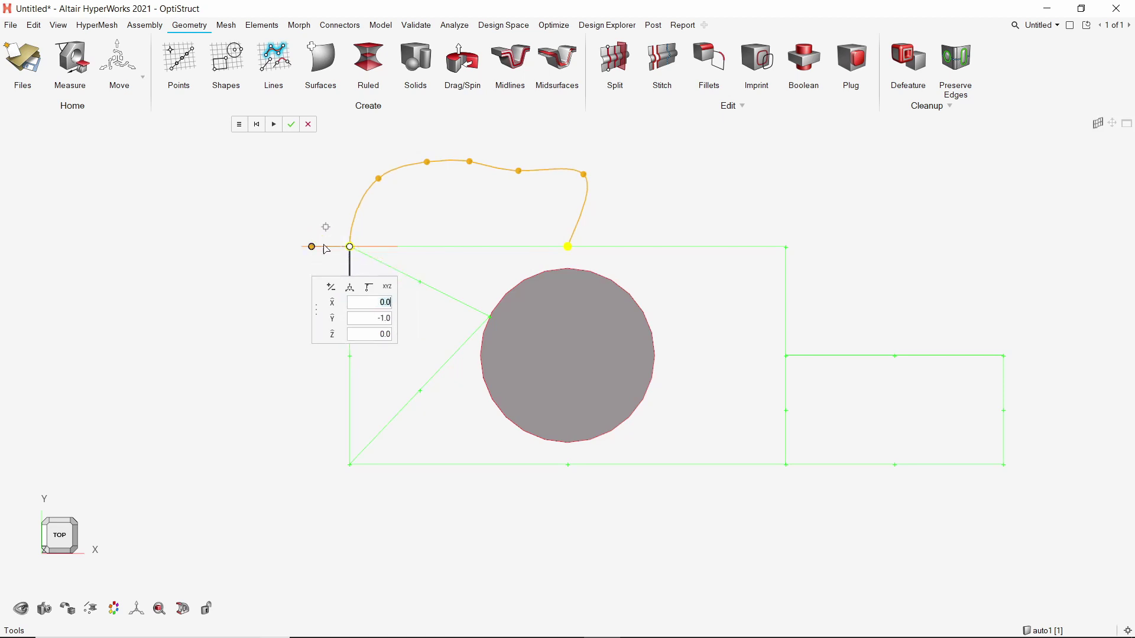
left_click(568, 248)
left_click_drag(535, 242, 533, 261)
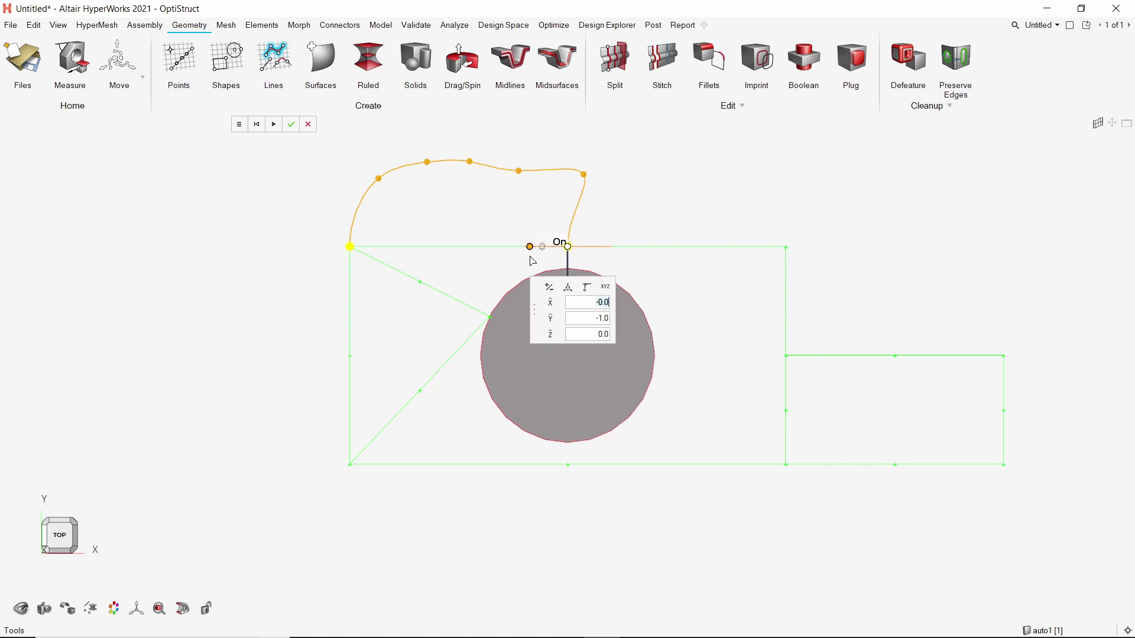
right_click(660, 203)
left_click(630, 203)
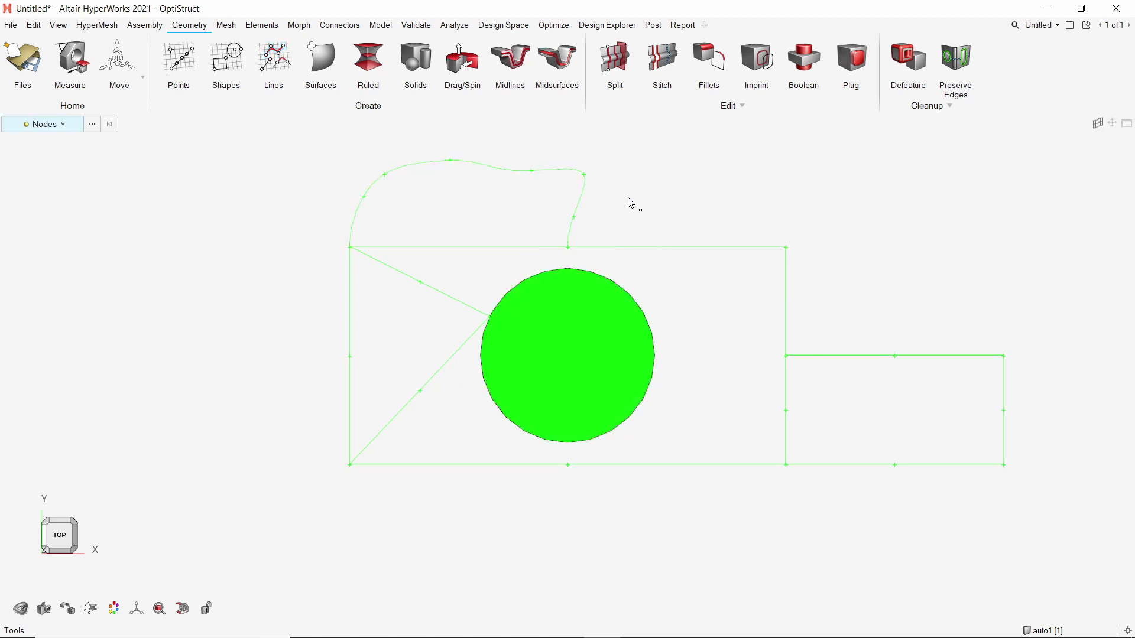
Step: Try to extend the large rectangle's top edge past its upper-right corner, and undo the extension
left_click(287, 65)
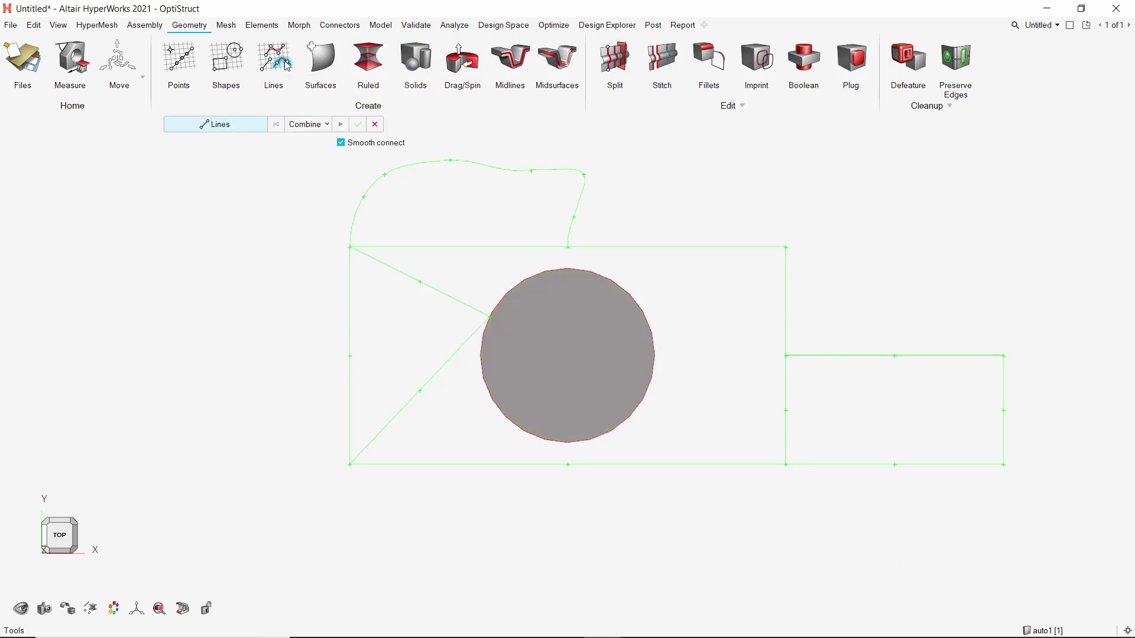
left_click(323, 128)
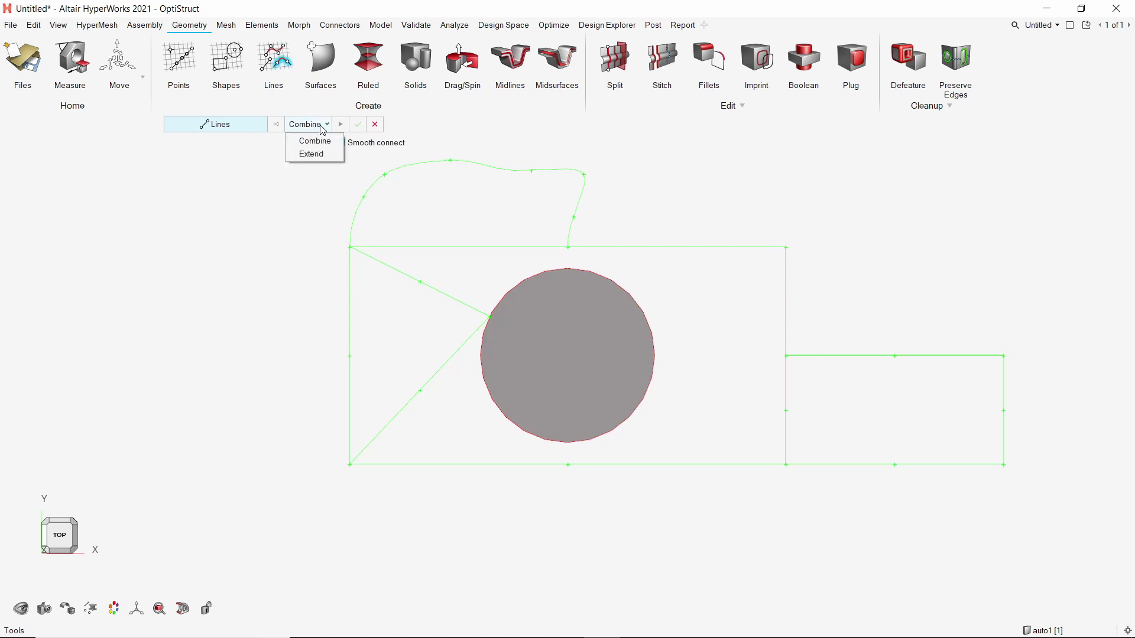
left_click(314, 154)
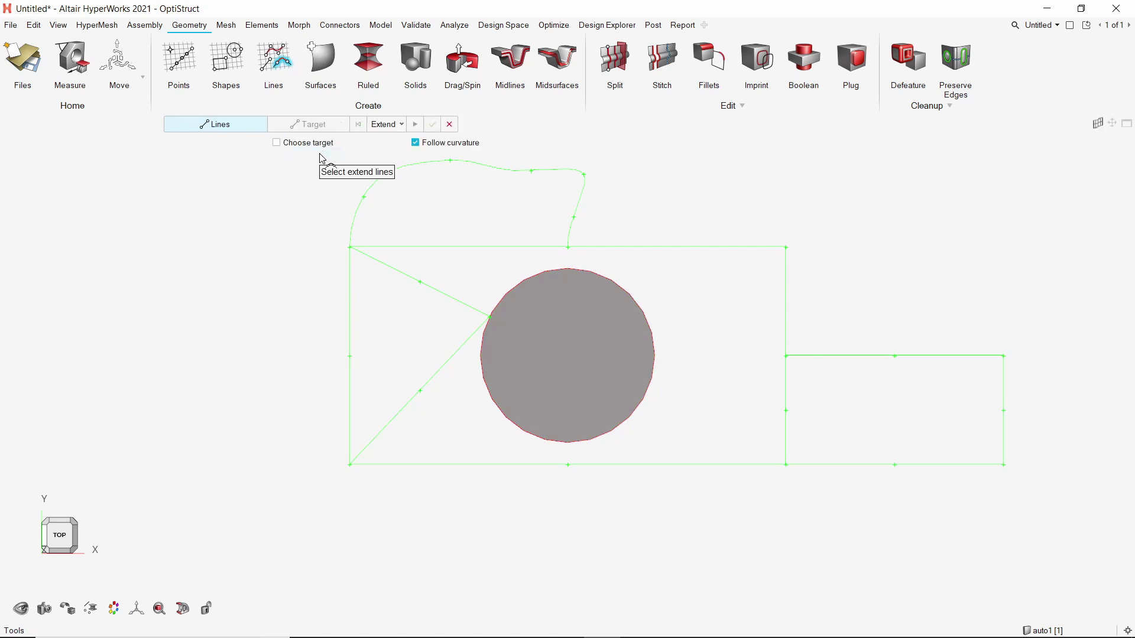
left_click(653, 246)
left_click_drag(817, 256, 950, 259)
middle_click(949, 258)
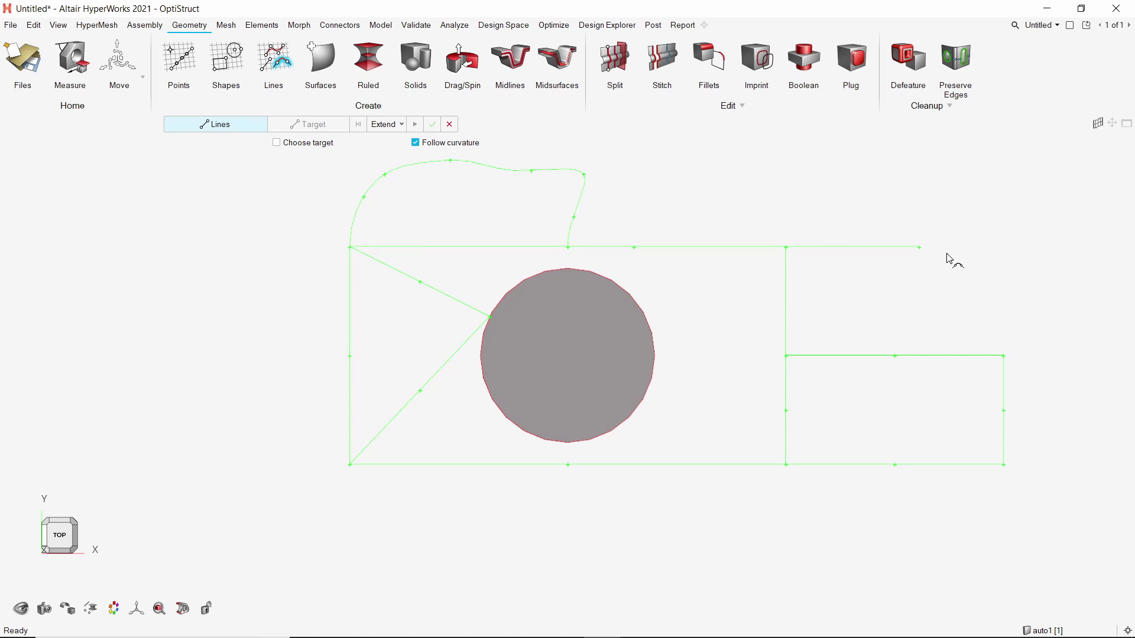
key("ctrl+z")
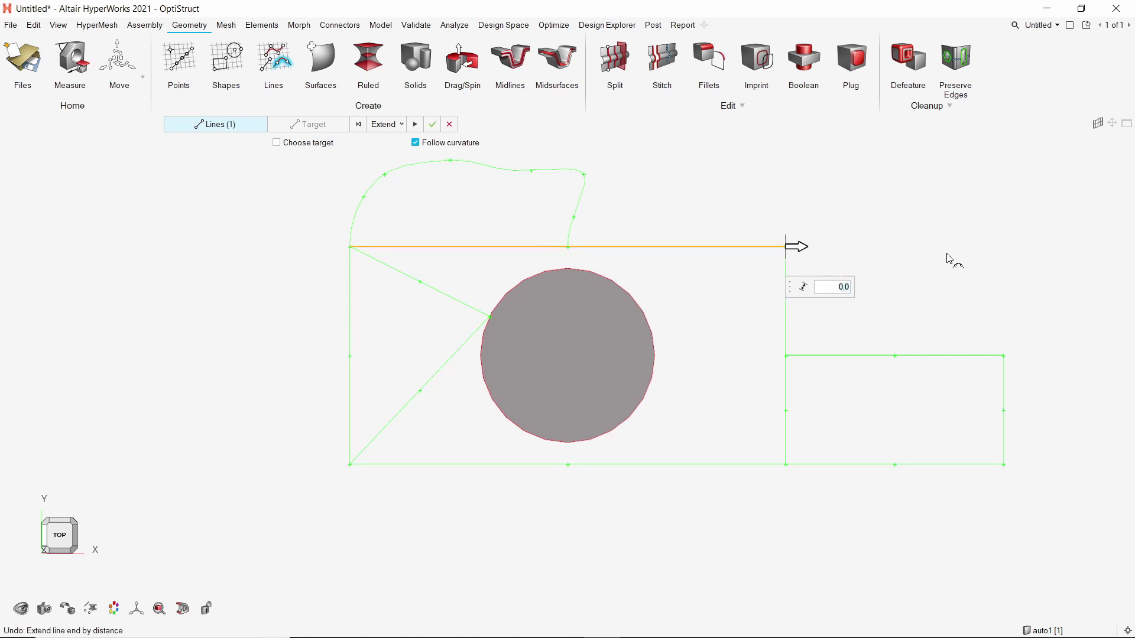
left_click(357, 125)
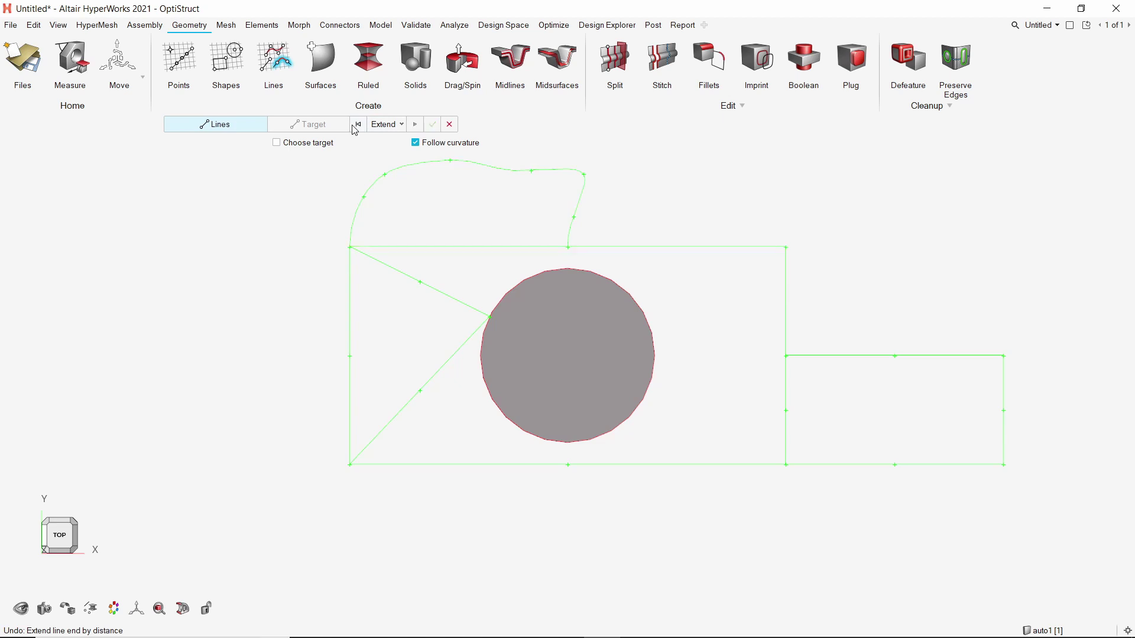
Step: Combine the two diagonal lines meeting at the circle's edge into one line with smooth connect enabled
left_click(398, 126)
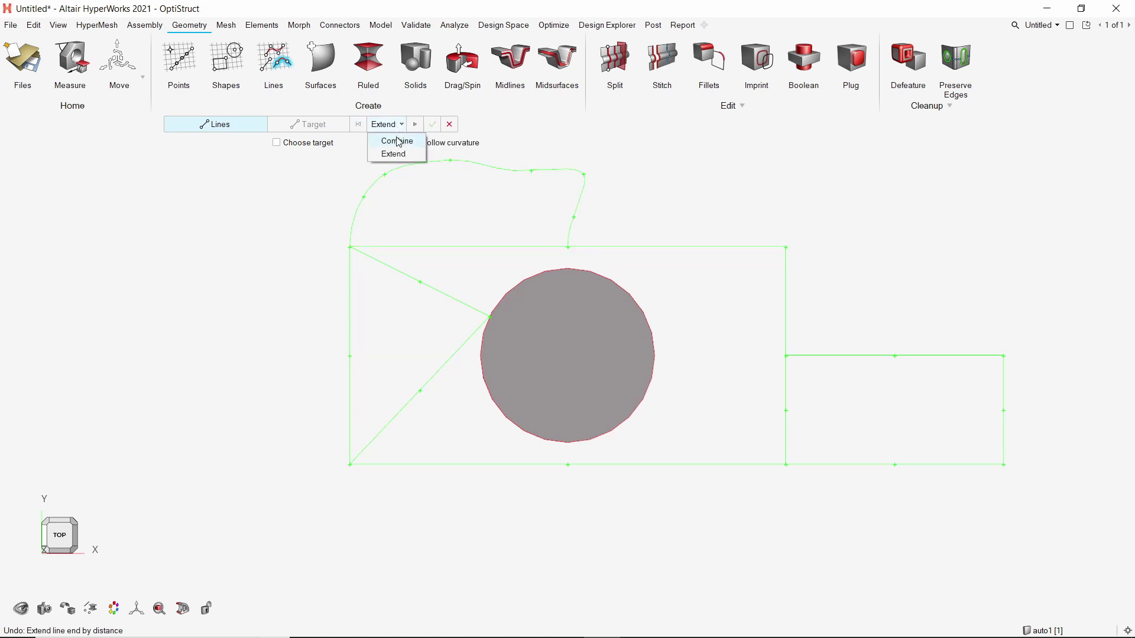
left_click(397, 142)
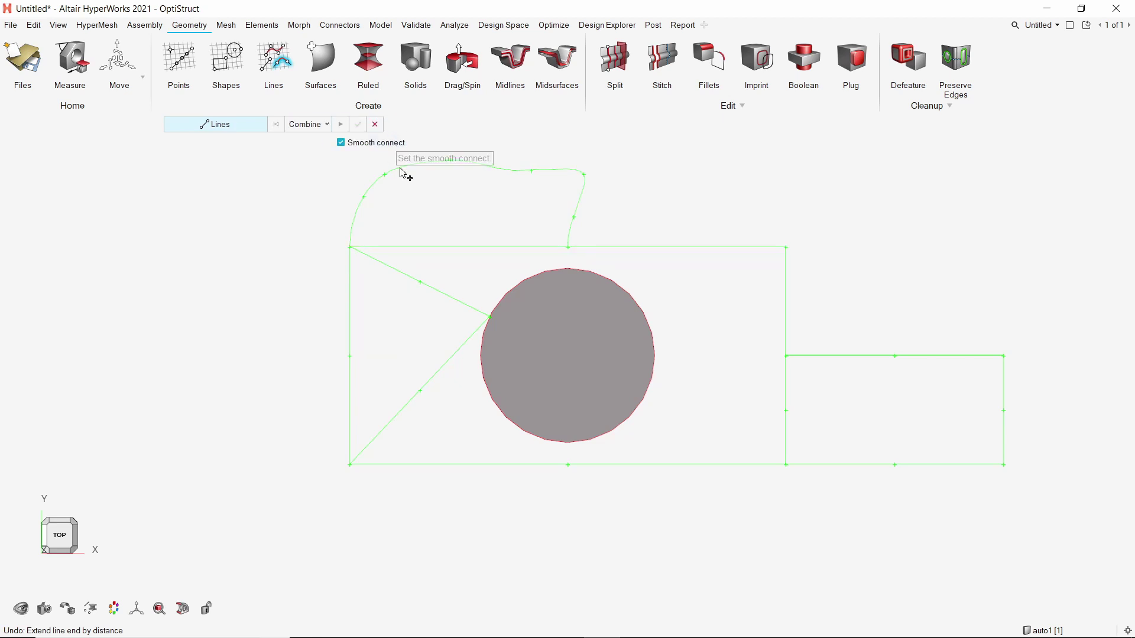
left_click(420, 284)
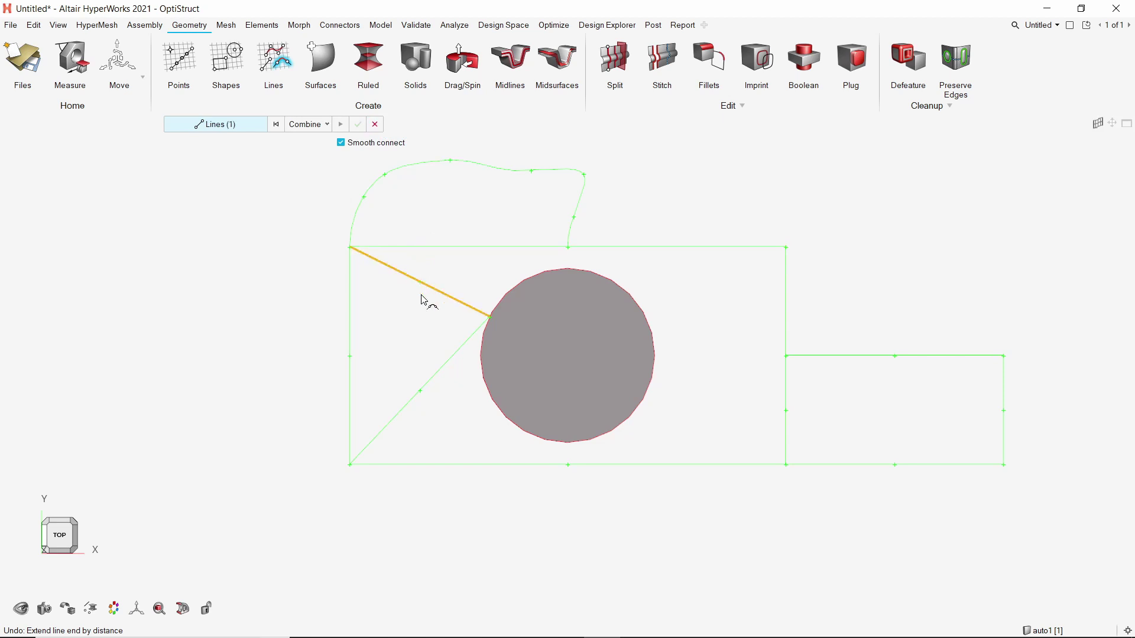
left_click(438, 372)
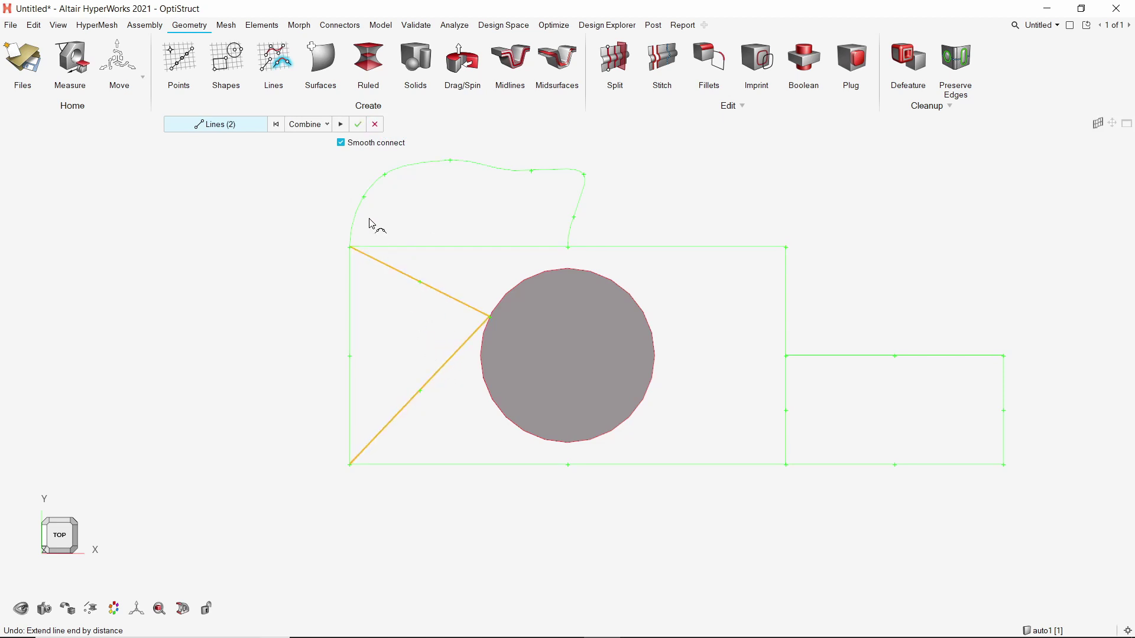
left_click(359, 124)
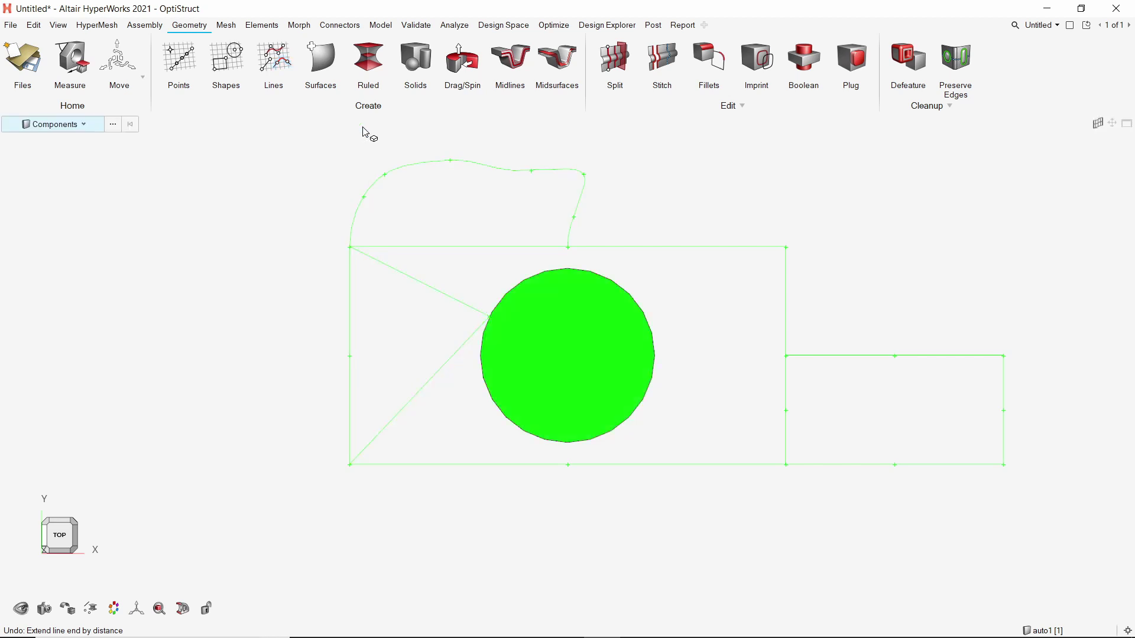
Step: Delete the combined diagonal line between the large rectangle's corners and the circle
left_click(93, 126)
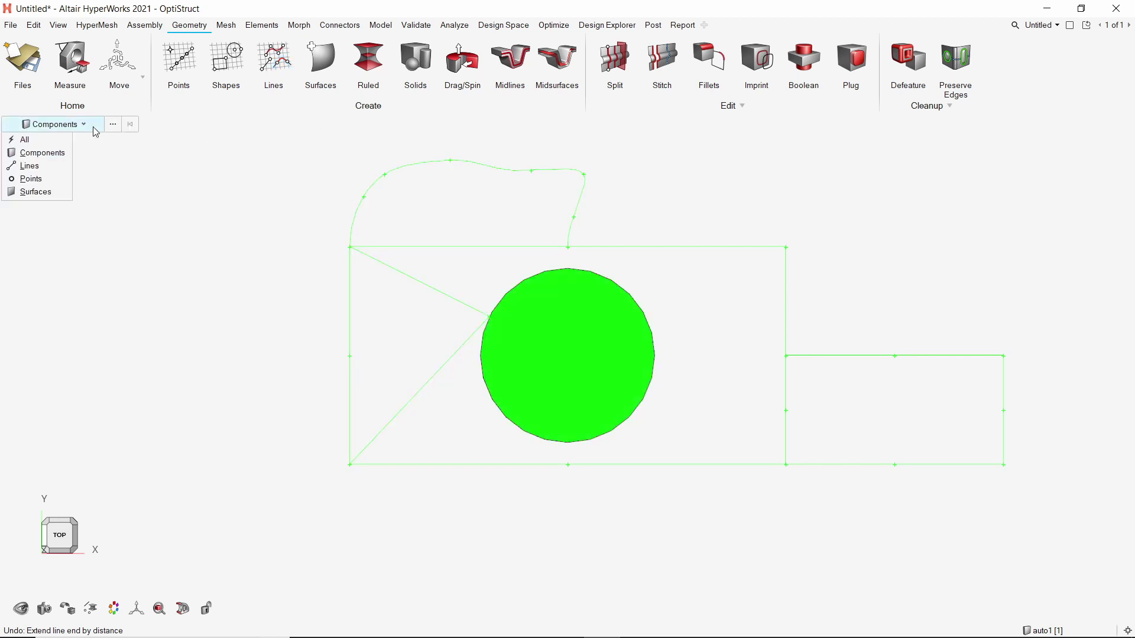
left_click(62, 168)
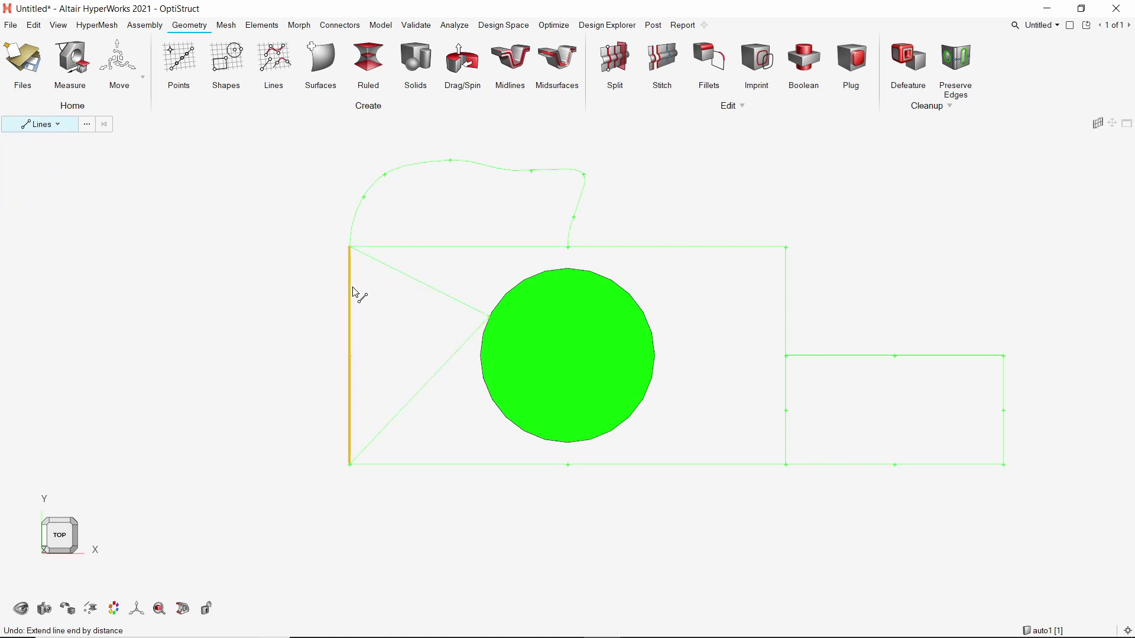
left_click(422, 294)
key("Delete")
Step: Patch the large rectangle with a surface using its top and bottom edges, and patch the small rectangle beside it with another surface
scroll(585, 197, "down", 1)
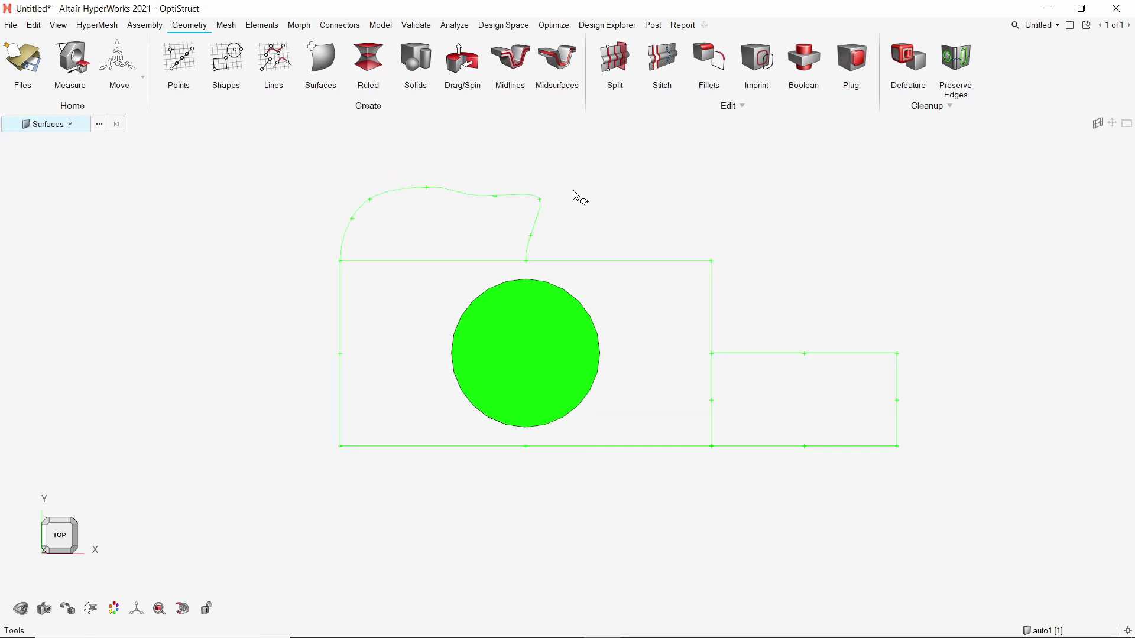
left_click(321, 67)
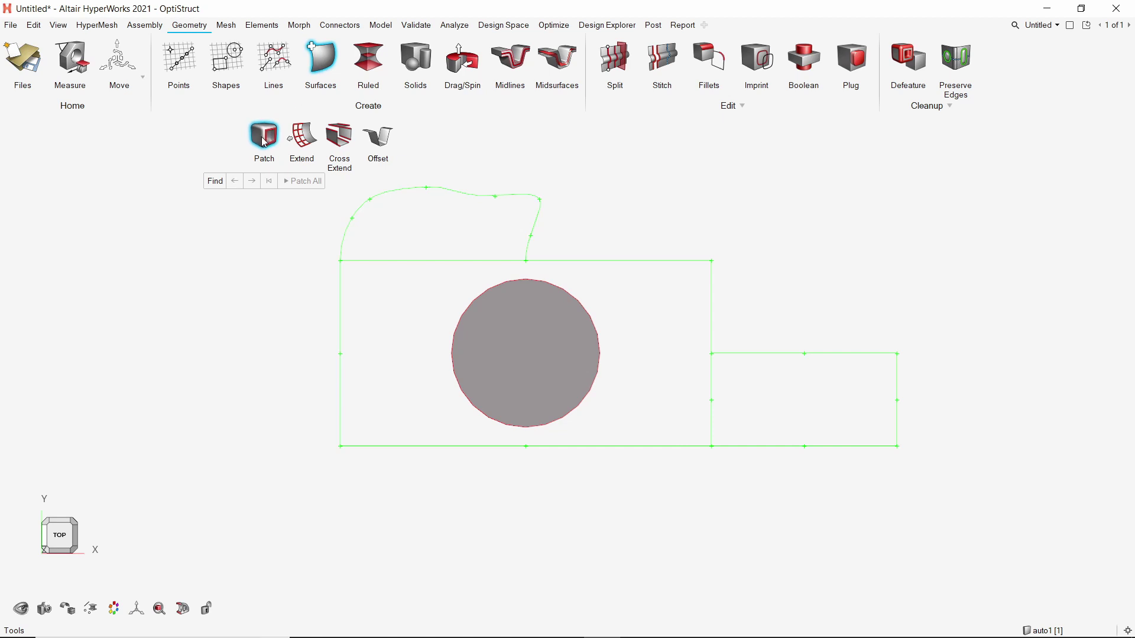
left_click(421, 261)
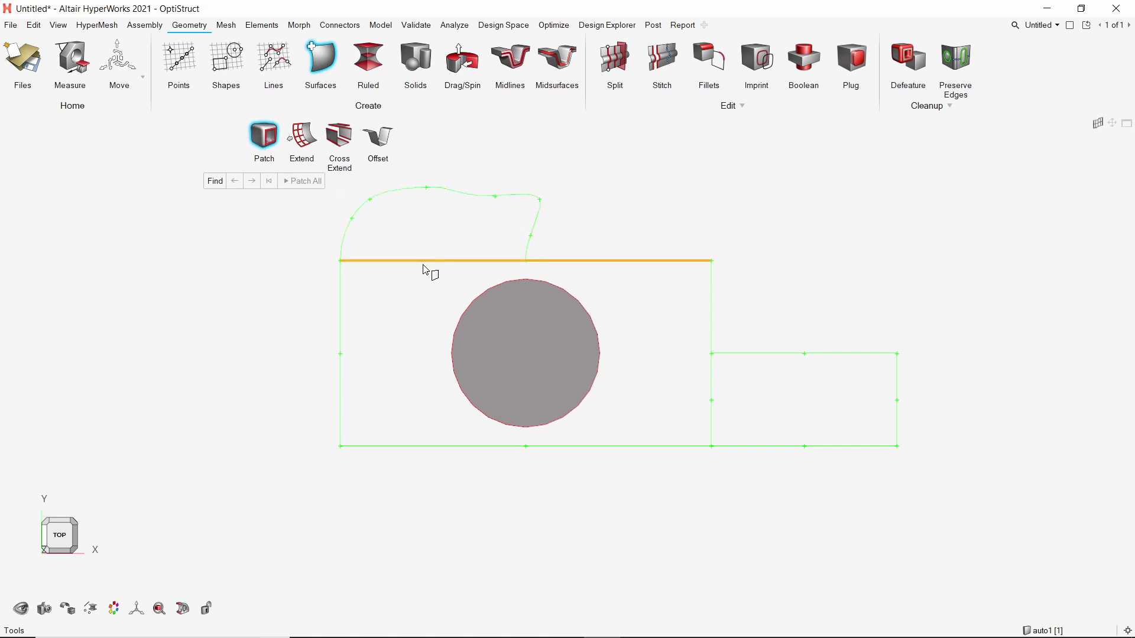
left_click(414, 447)
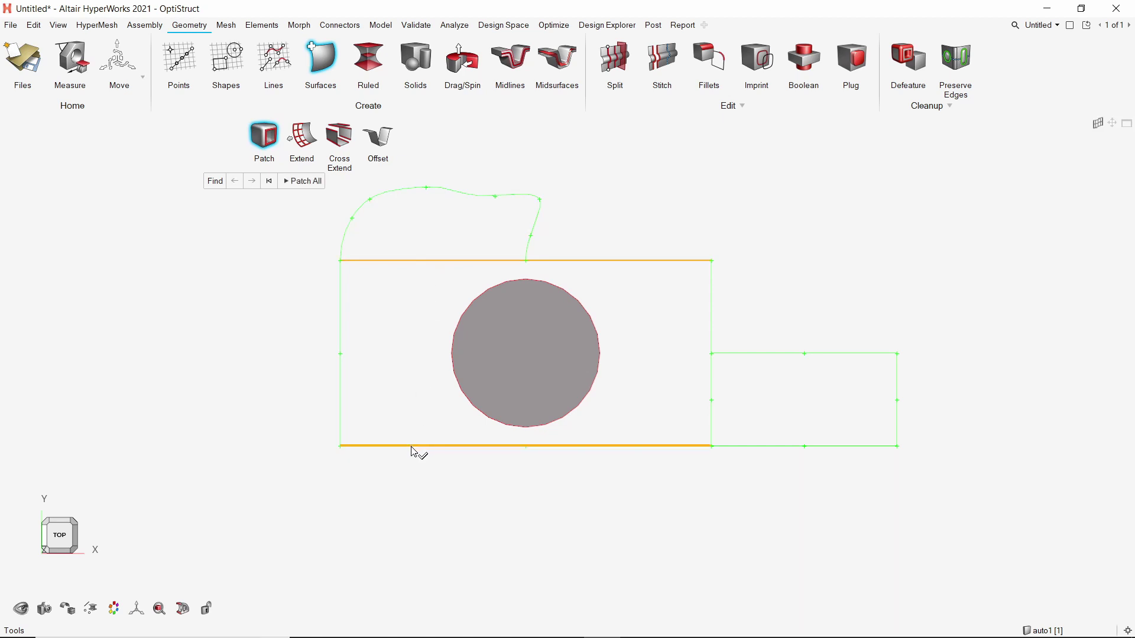
middle_click(413, 450)
middle_click(414, 476)
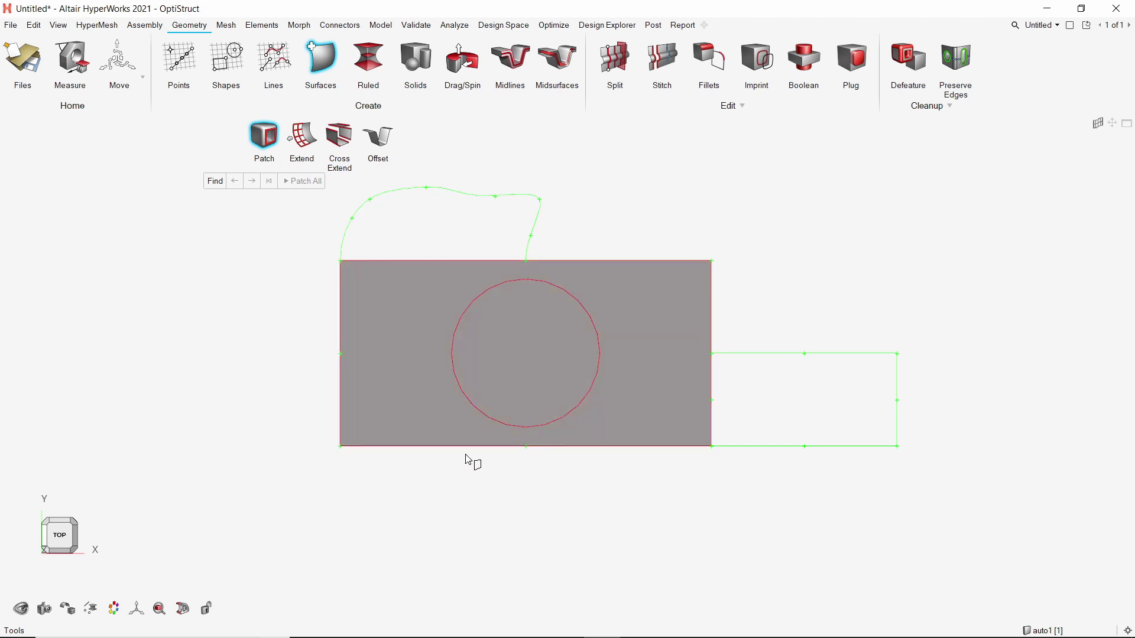
left_click(824, 355)
middle_click(832, 446)
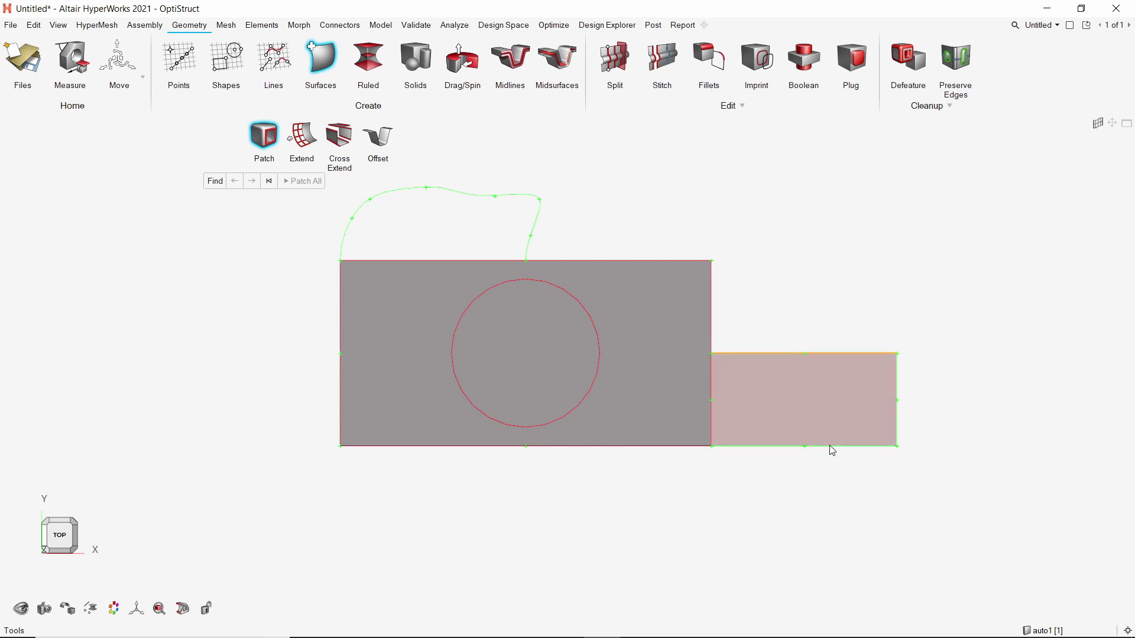
left_click(835, 476)
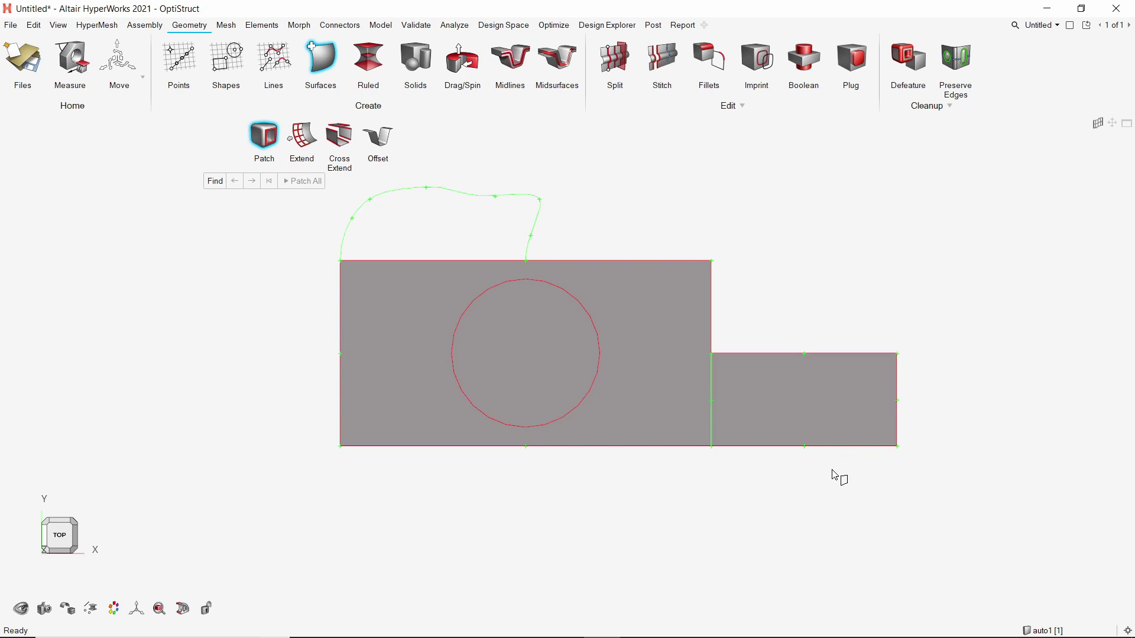
Step: Extend the small rectangle's surface upward from its top edge by a distance of 10
left_click(303, 136)
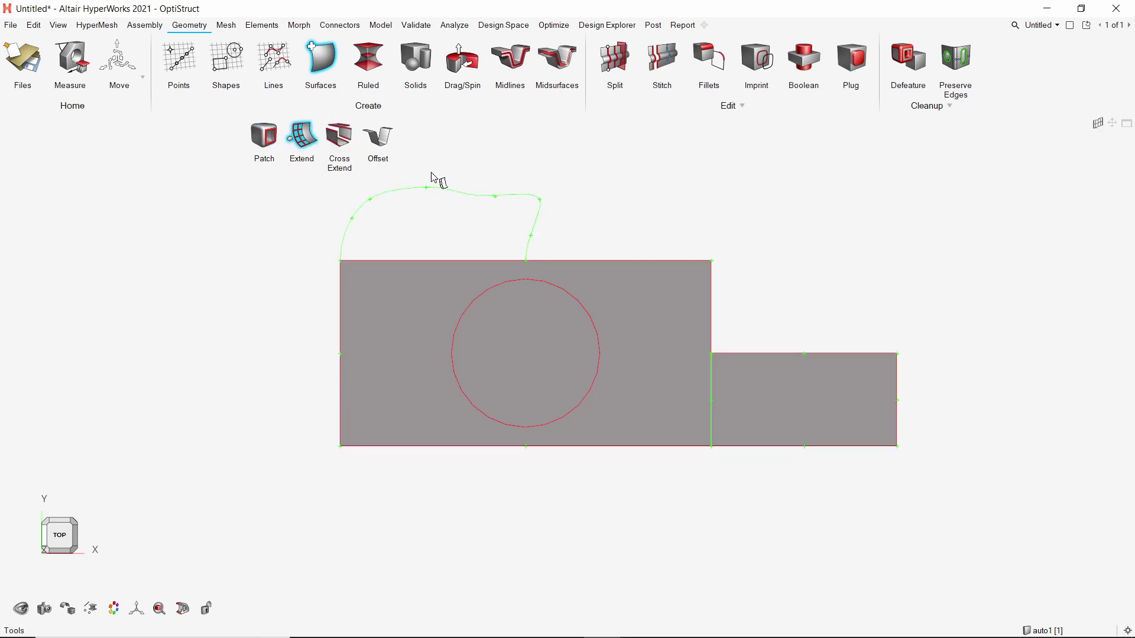
left_click_drag(754, 354, 763, 207)
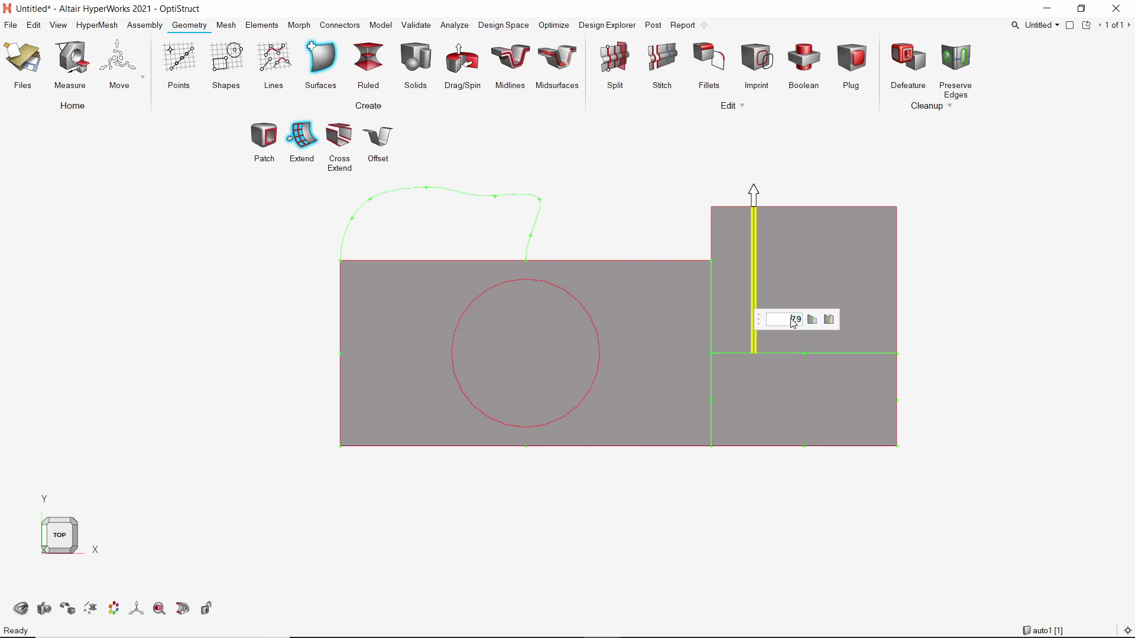
type("10")
key("Return")
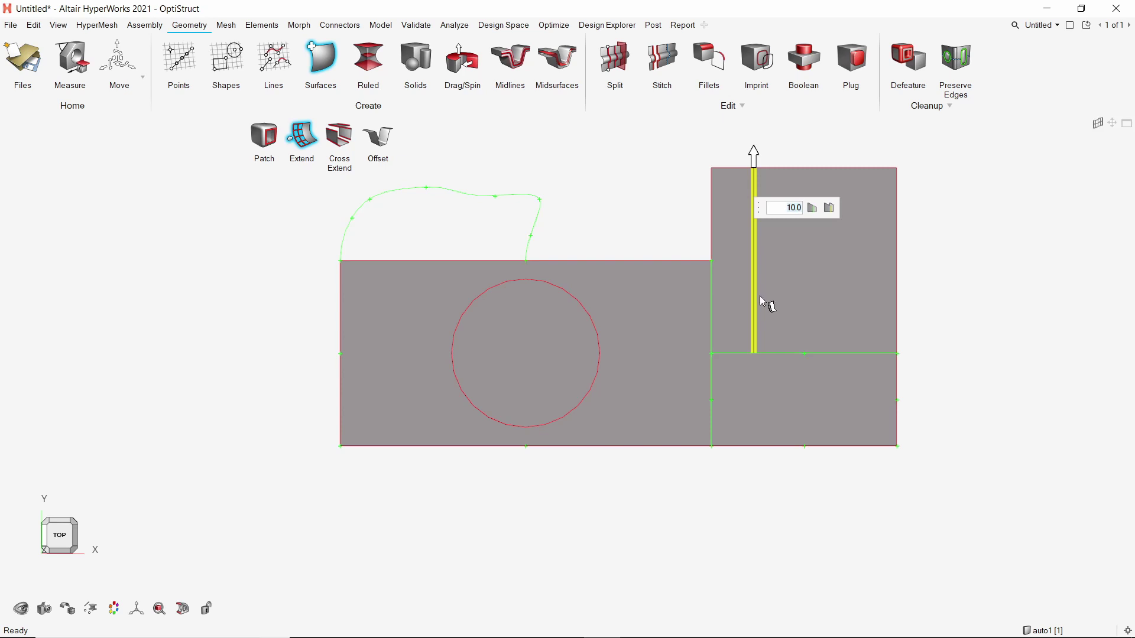
left_click(644, 211)
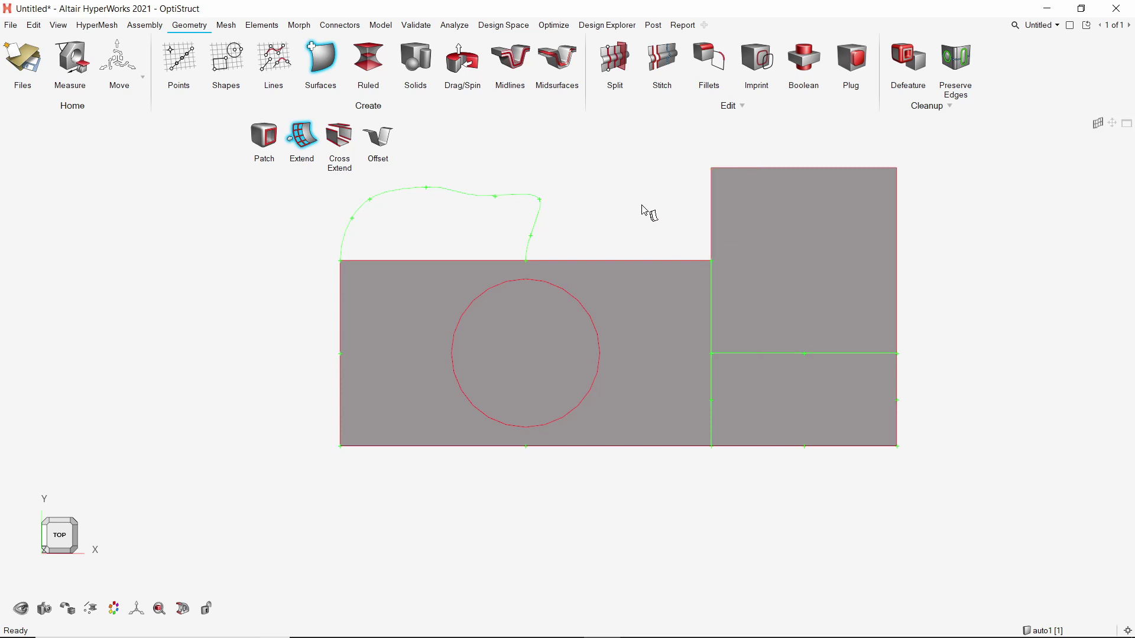
Step: Offset the large rectangle's surface upward along Z by 10
left_click(379, 139)
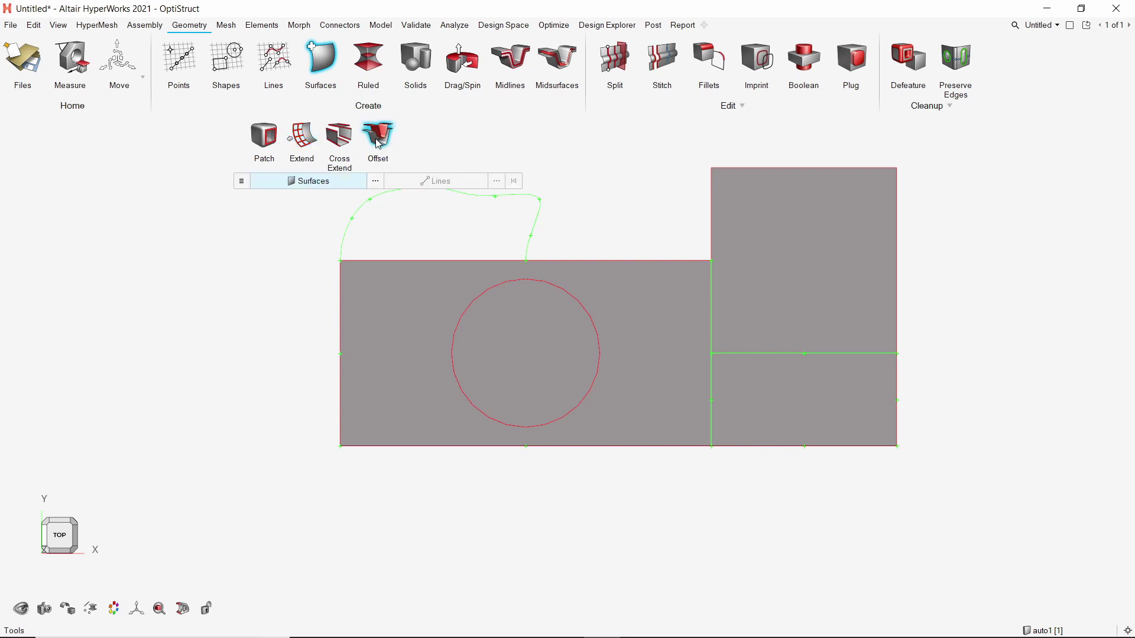
mouse_move(648, 476)
right_mouse_down()
mouse_move(643, 296)
mouse_move(672, 306)
mouse_move(643, 314)
right_mouse_up()
left_click(535, 335)
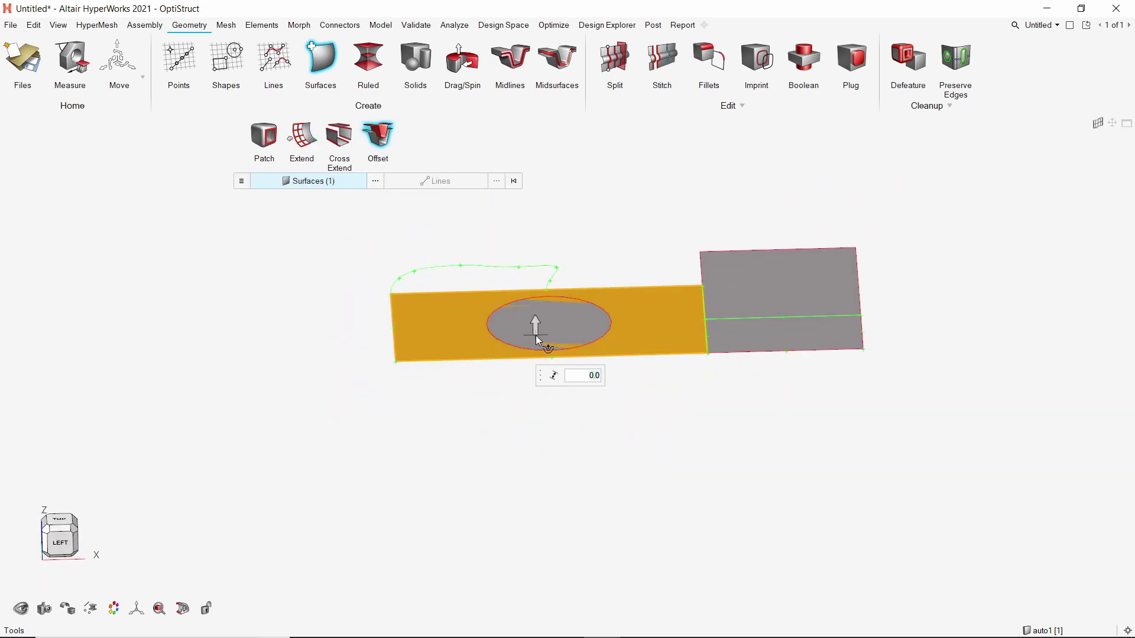
left_click_drag(535, 335, 540, 235)
right_click_drag(755, 494, 573, 486)
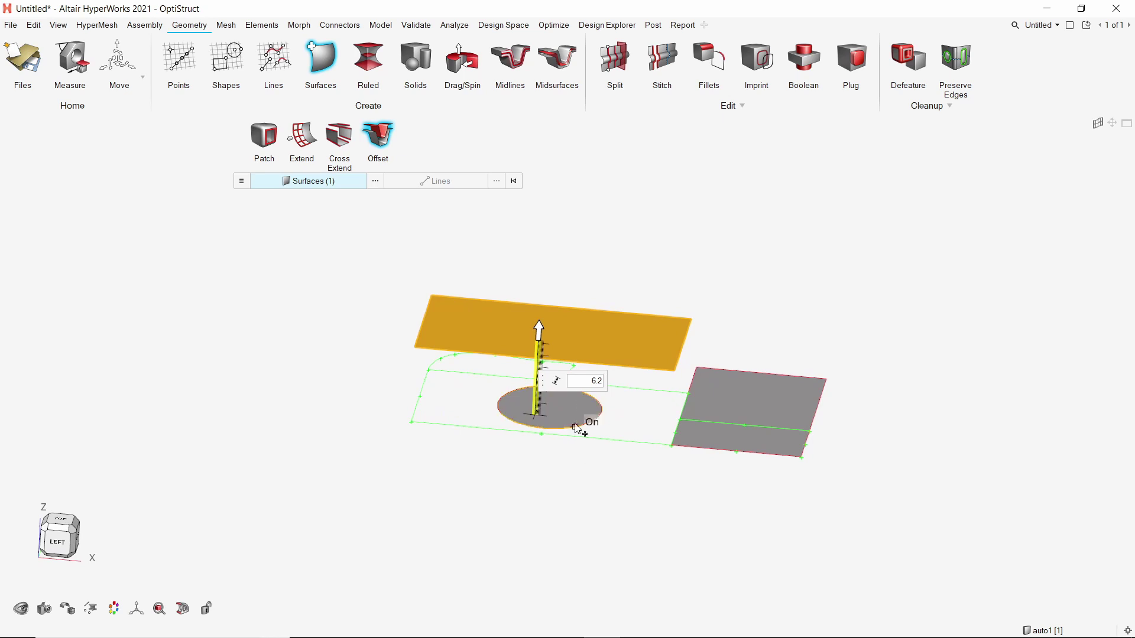
double_click(597, 382)
type("10")
key("Return")
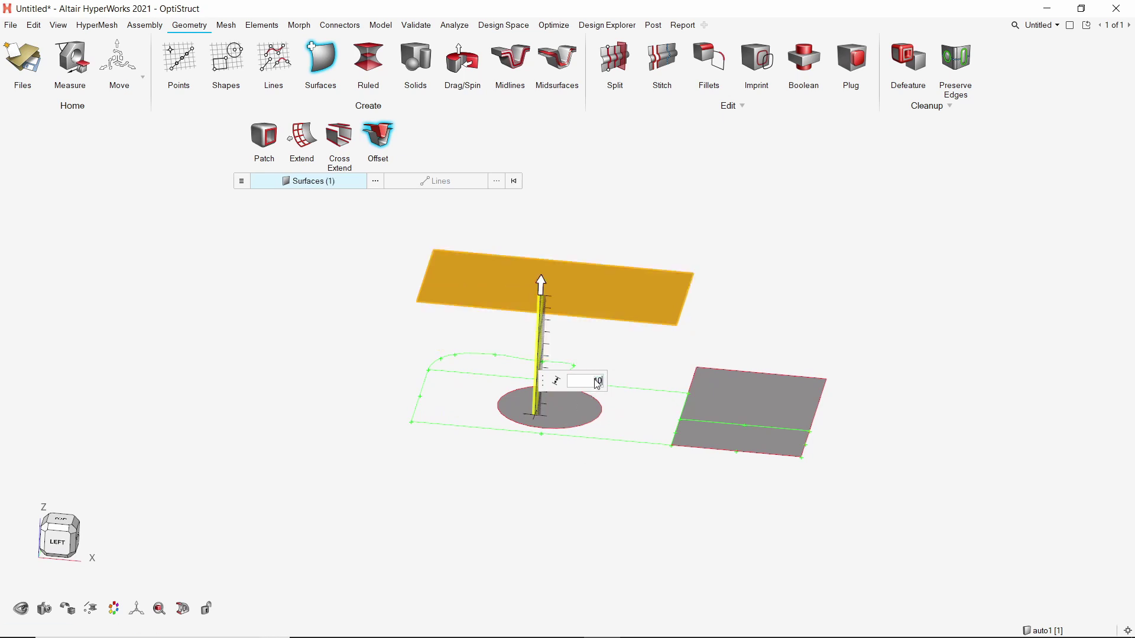
middle_click(583, 476)
right_click(583, 478)
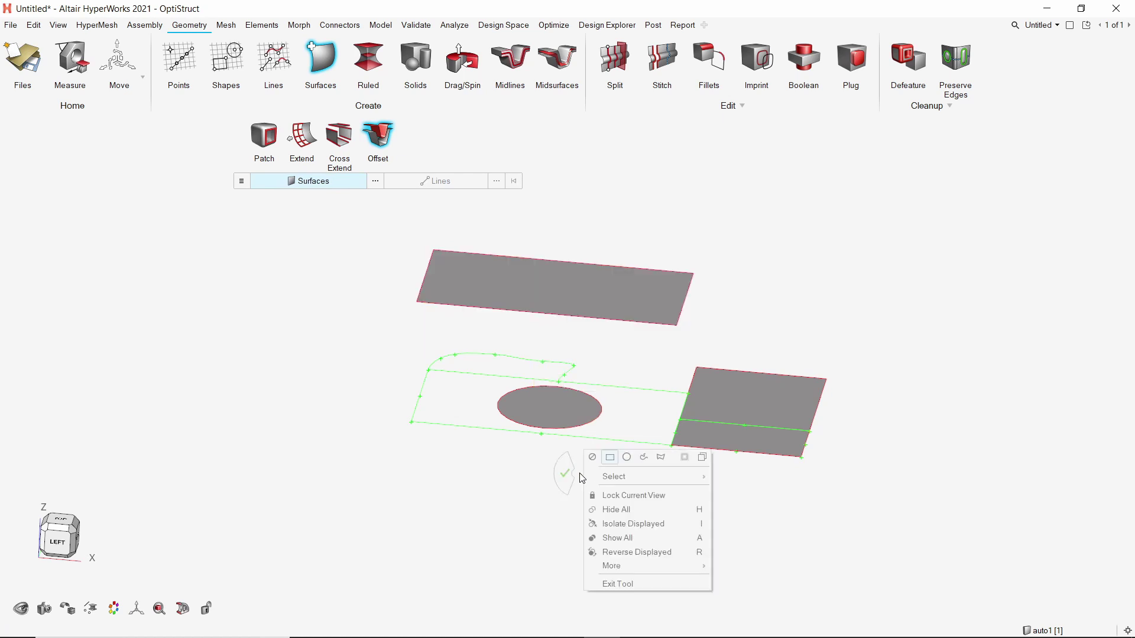
left_click(564, 472)
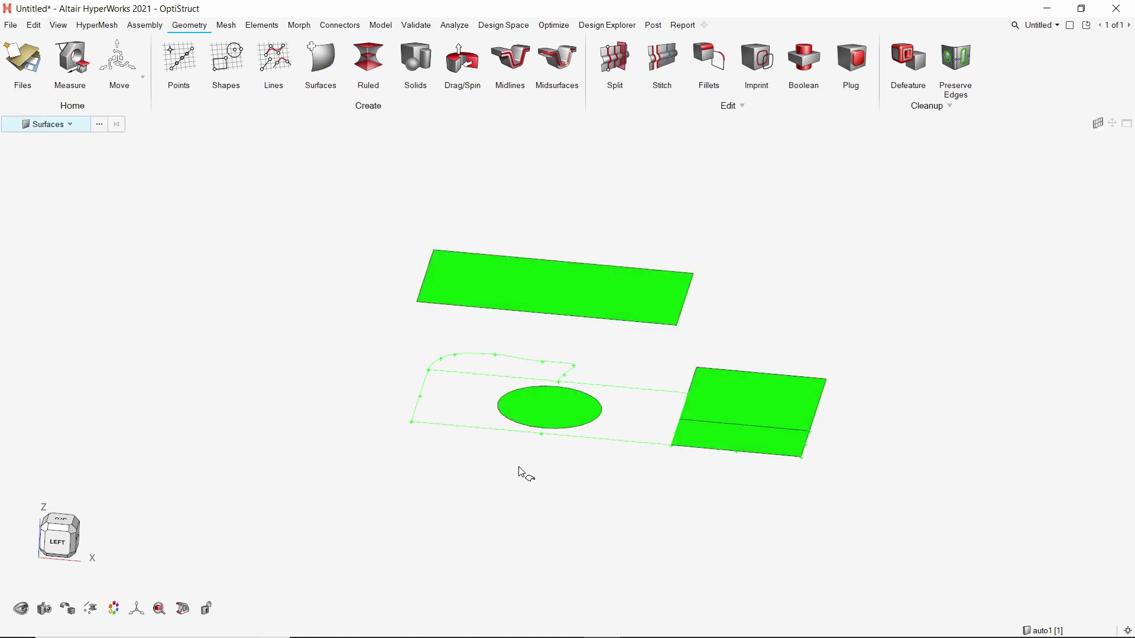
right_click_drag(523, 472, 585, 490)
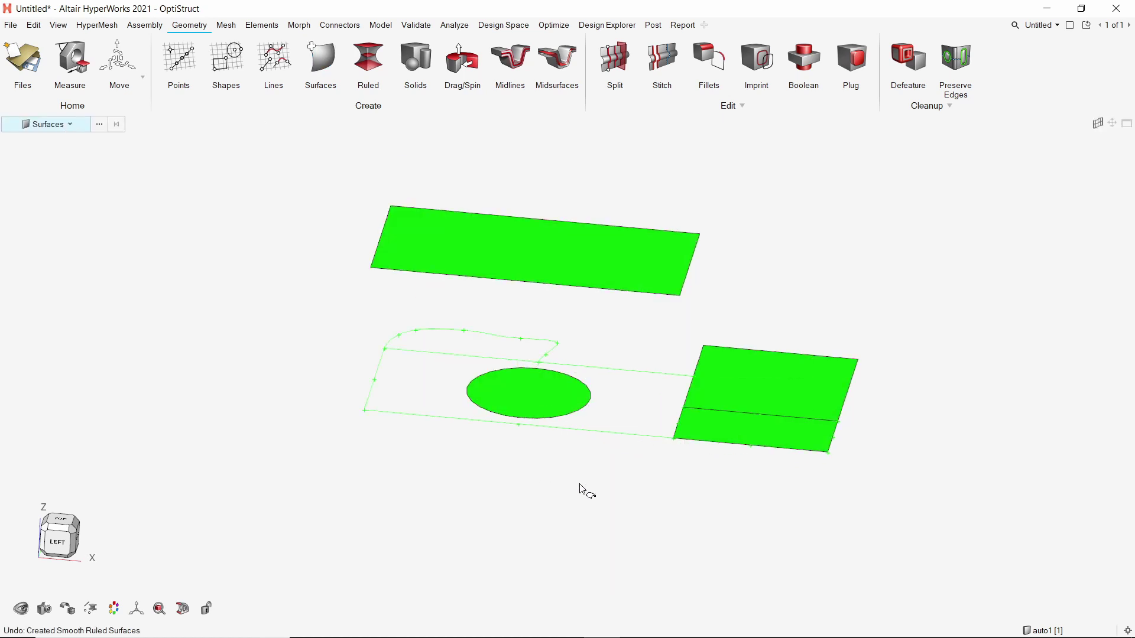
Step: Create a smooth ruled surface between the offset surface's right edge and the extended surface's right edge
left_click(368, 64)
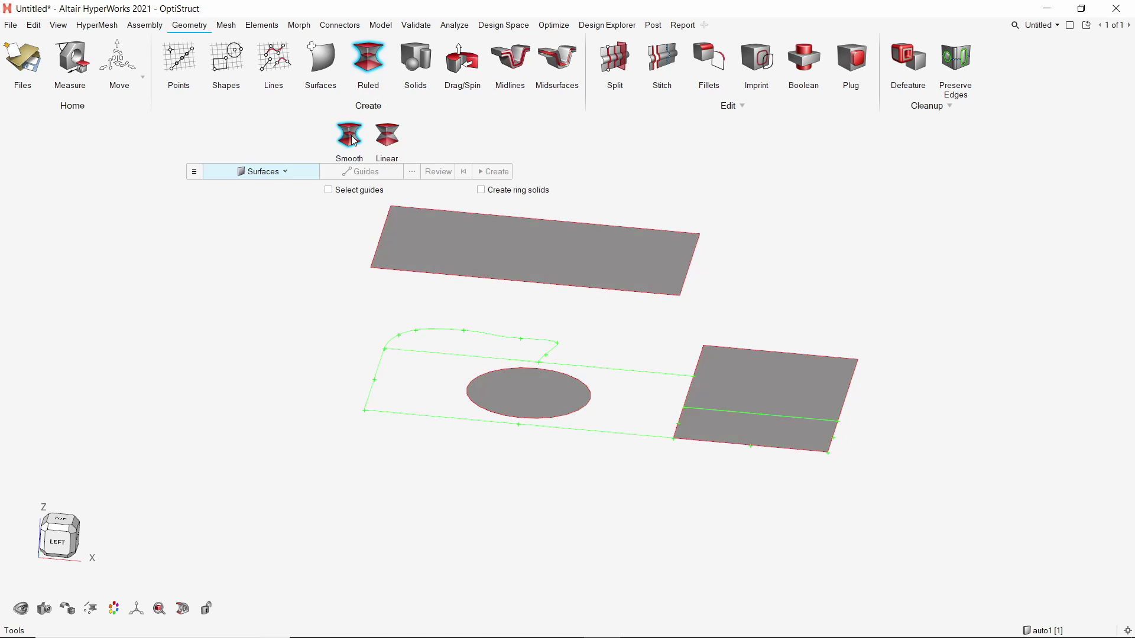
left_click(283, 172)
left_click(229, 187)
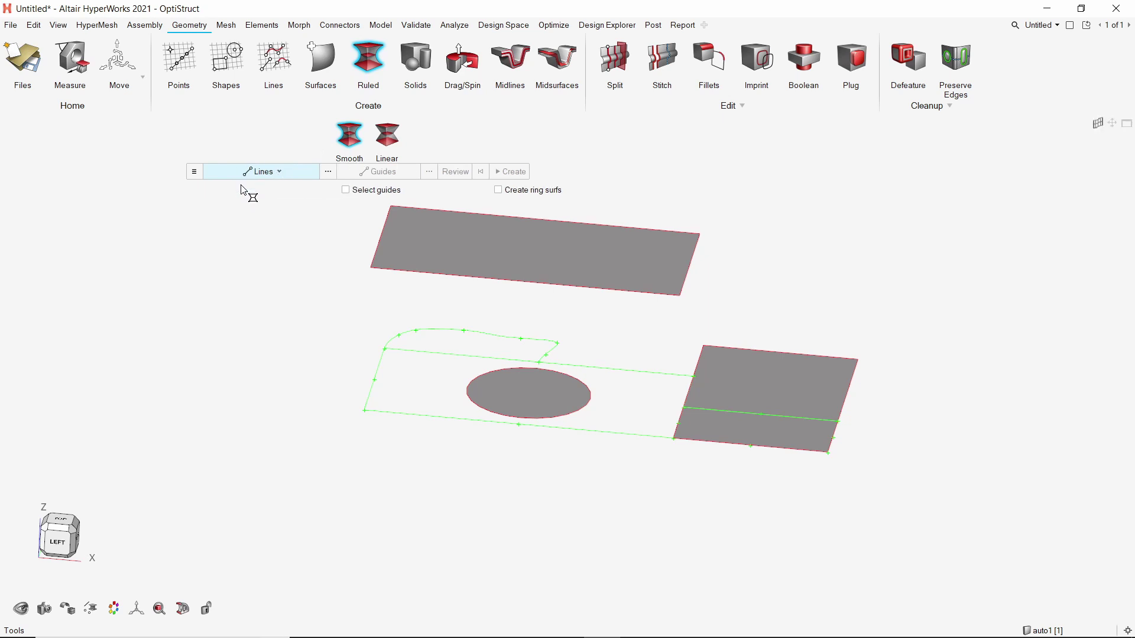
left_click(683, 267)
left_click(844, 397)
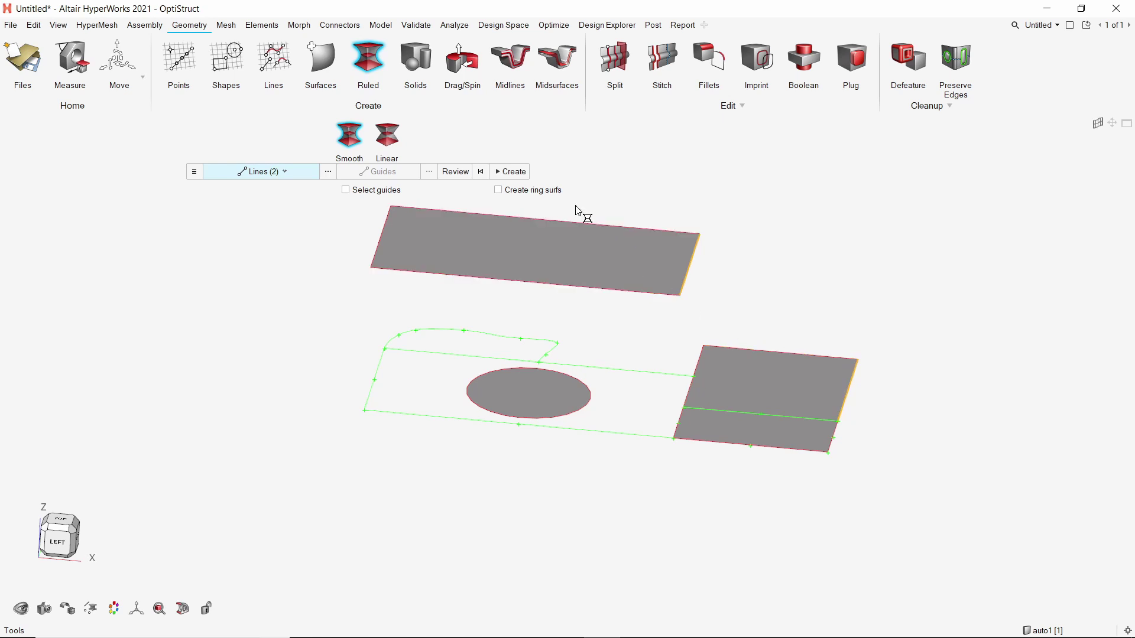
left_click(516, 175)
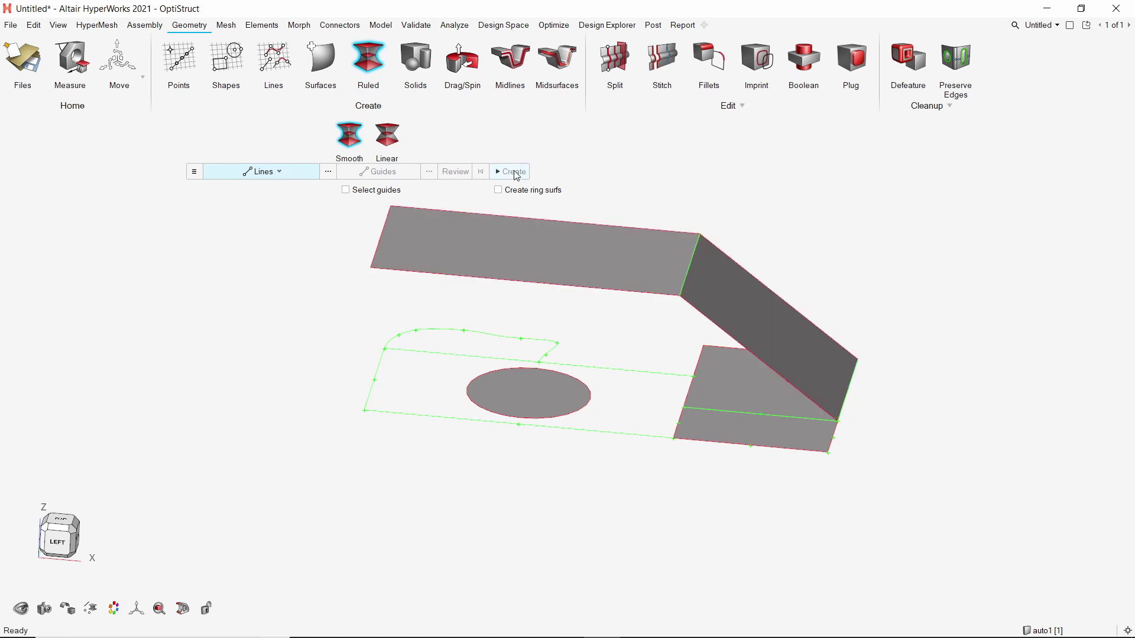
Step: Create a smooth ruled solid between the offset rectangular surface and the circular surface below it
left_click(280, 173)
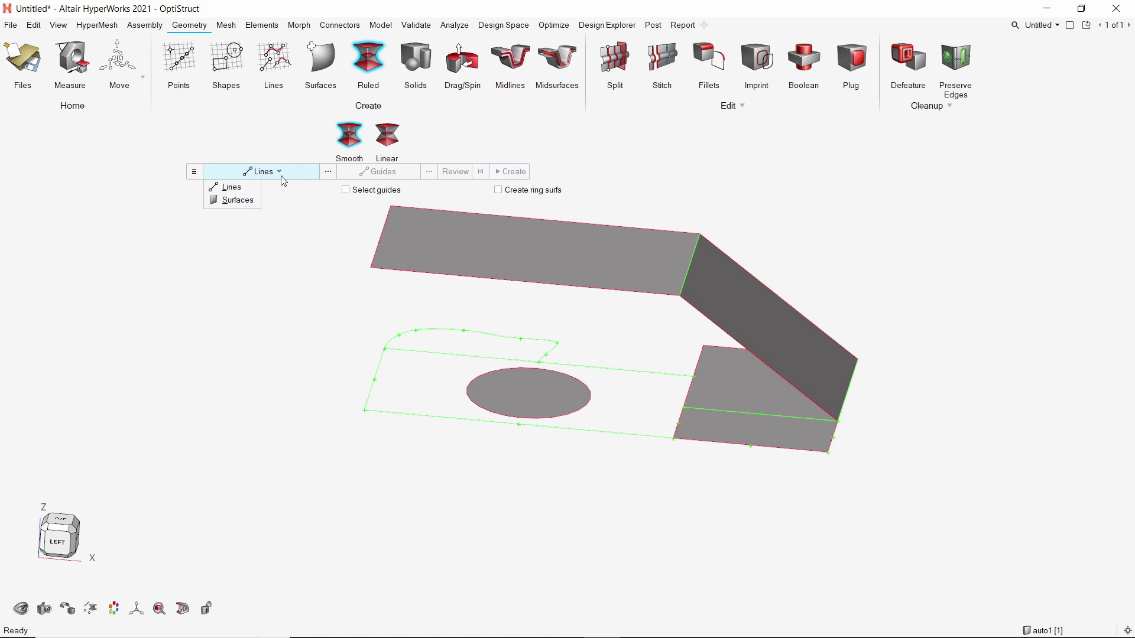
left_click(236, 200)
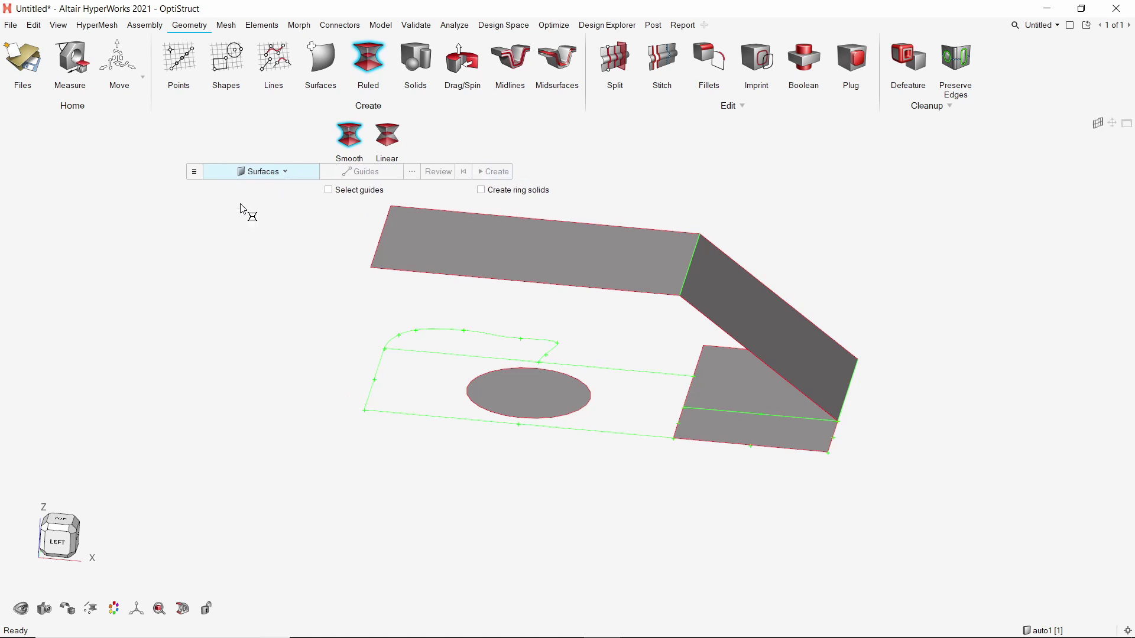
left_click(532, 256)
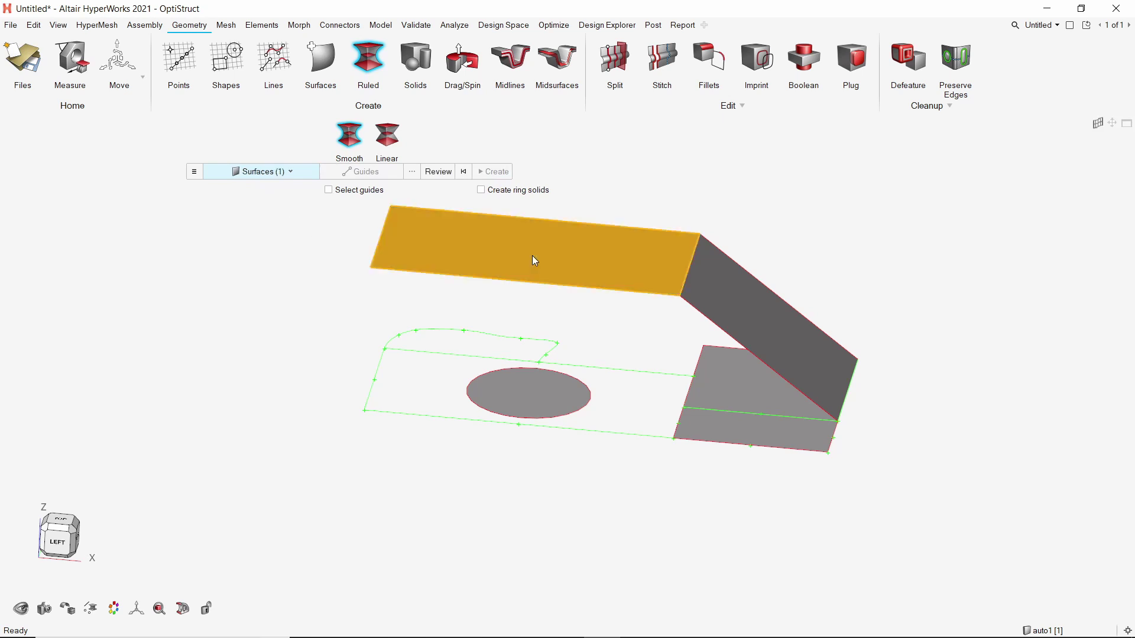
left_click(534, 400)
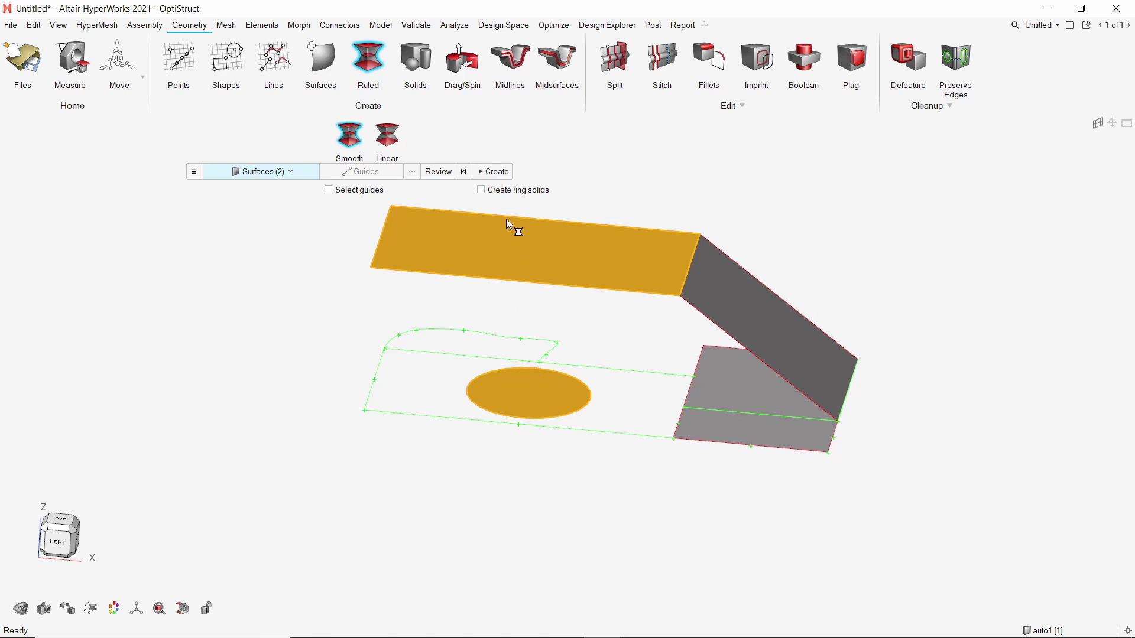
left_click(494, 172)
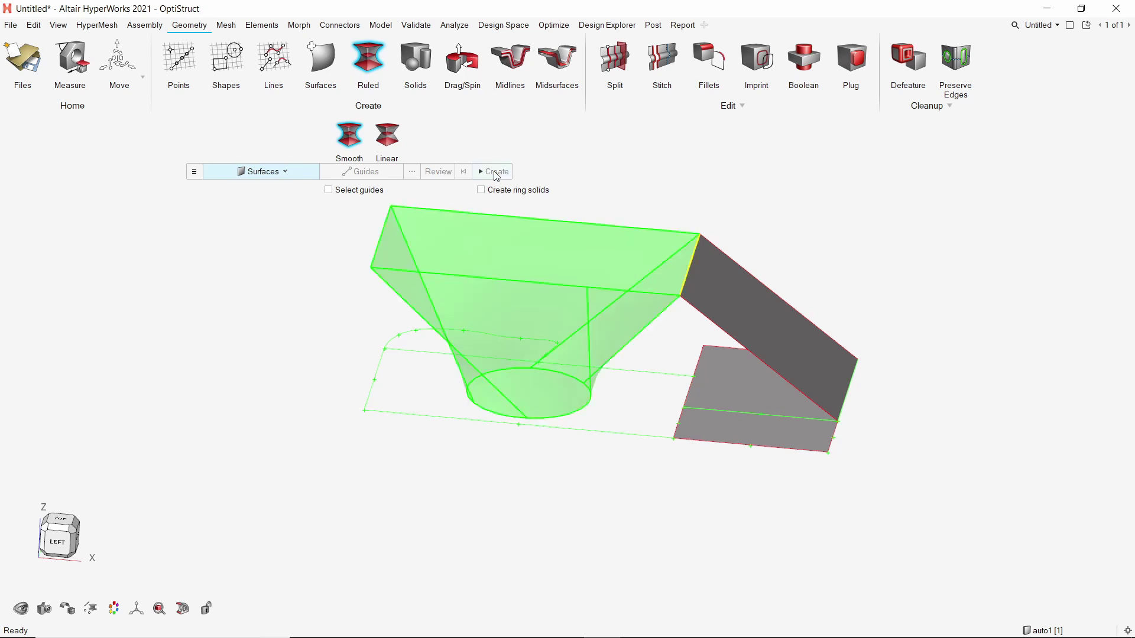
right_click(614, 184)
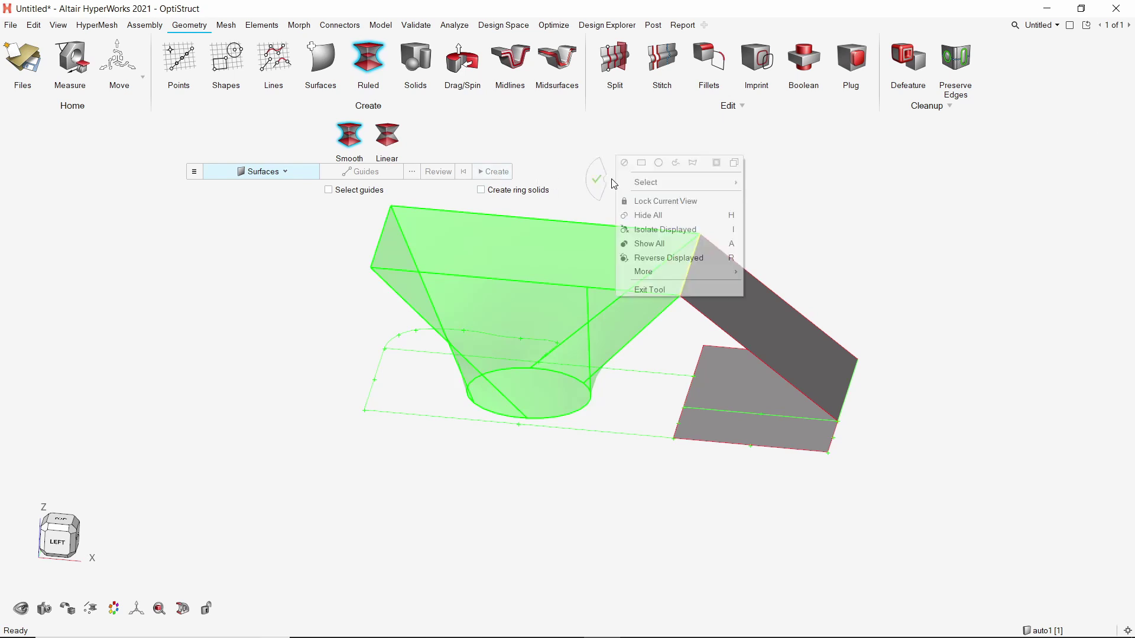
left_click(596, 179)
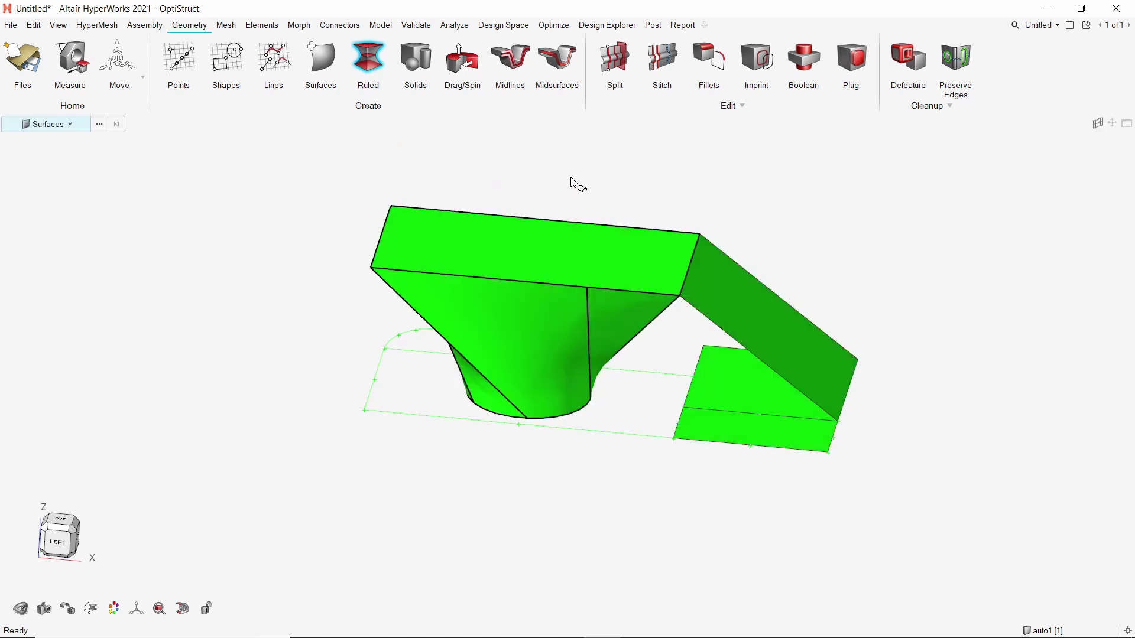
Step: Draw a solid sphere in the empty space left of the ruled solid and set its radius to 5
left_click(414, 55)
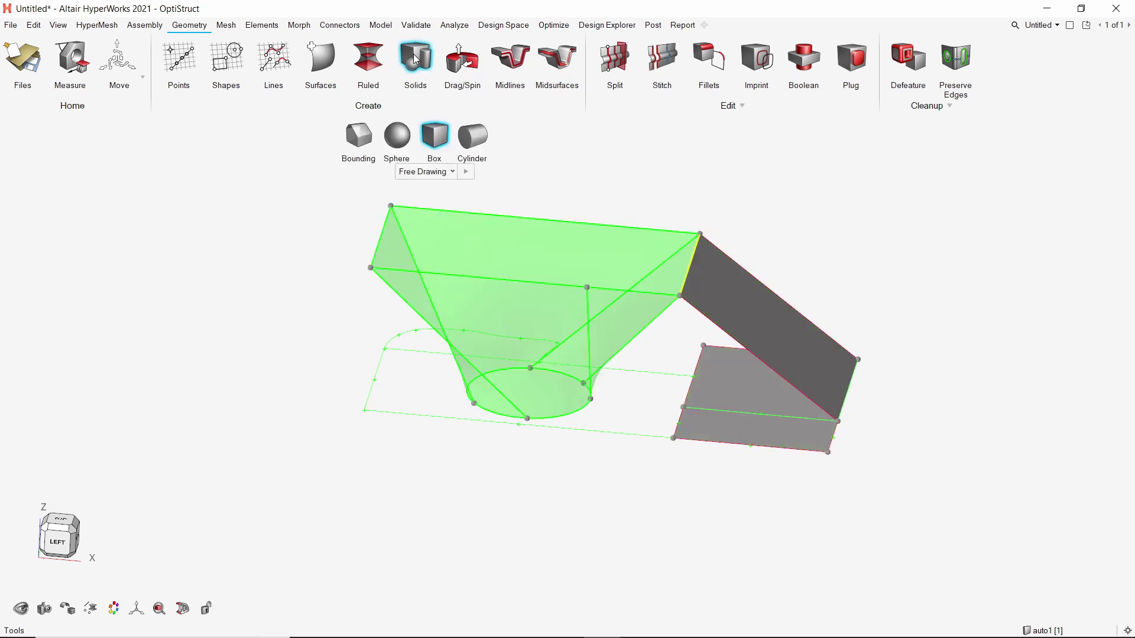
left_click(400, 144)
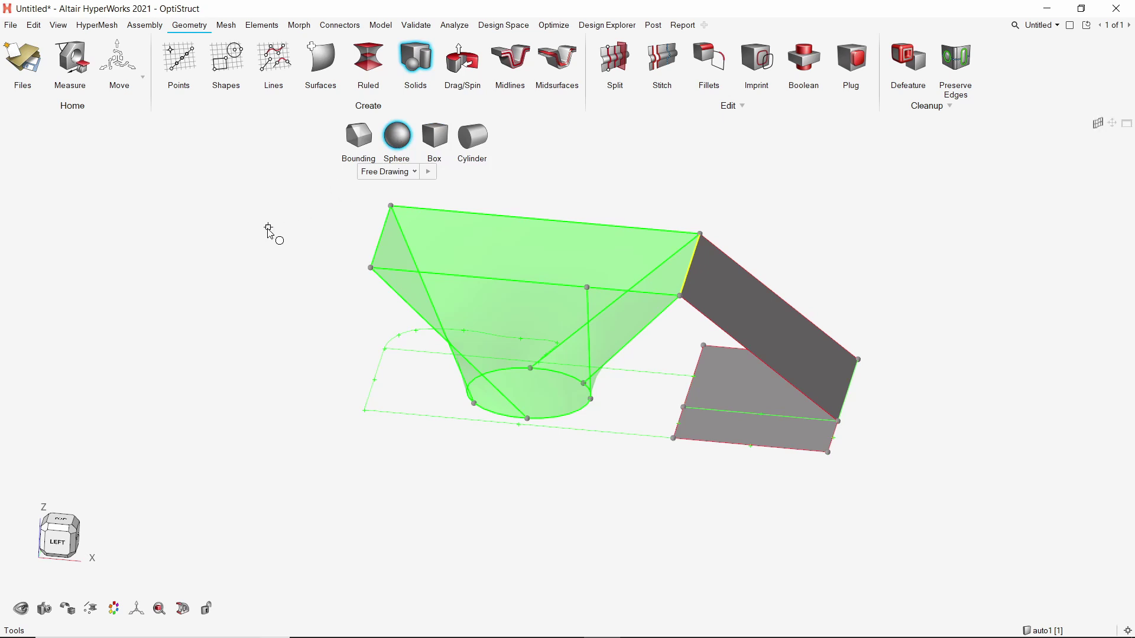
left_click_drag(233, 250, 288, 298)
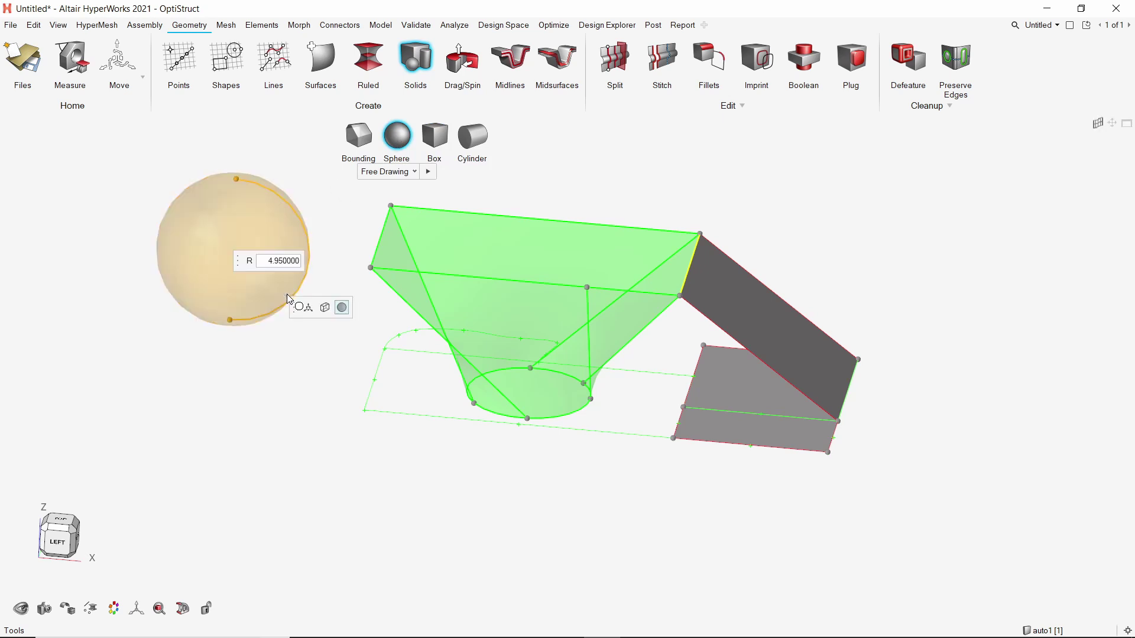
left_click(294, 262)
double_click(283, 261)
type("5")
key("Return")
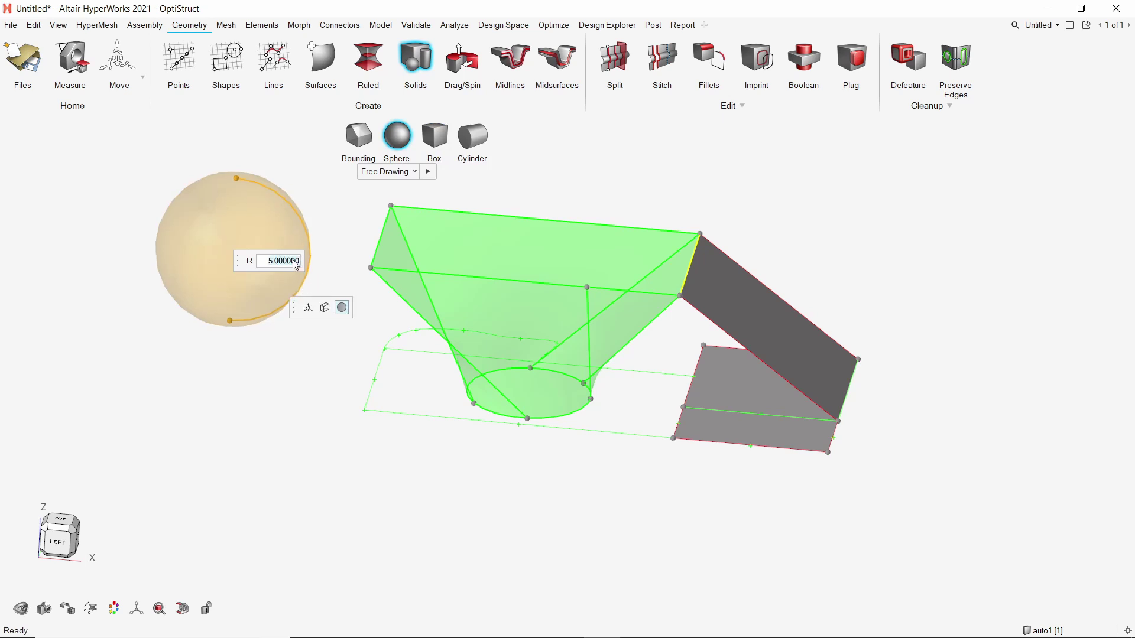
Step: Move the sphere about 25.14 along its X axis, in front of the ruled solid's circular base
left_click(308, 307)
left_click_drag(277, 211, 721, 514)
scroll(463, 395, "up", 3)
scroll(343, 372, "down", 5)
middle_click_drag(343, 372, 361, 483)
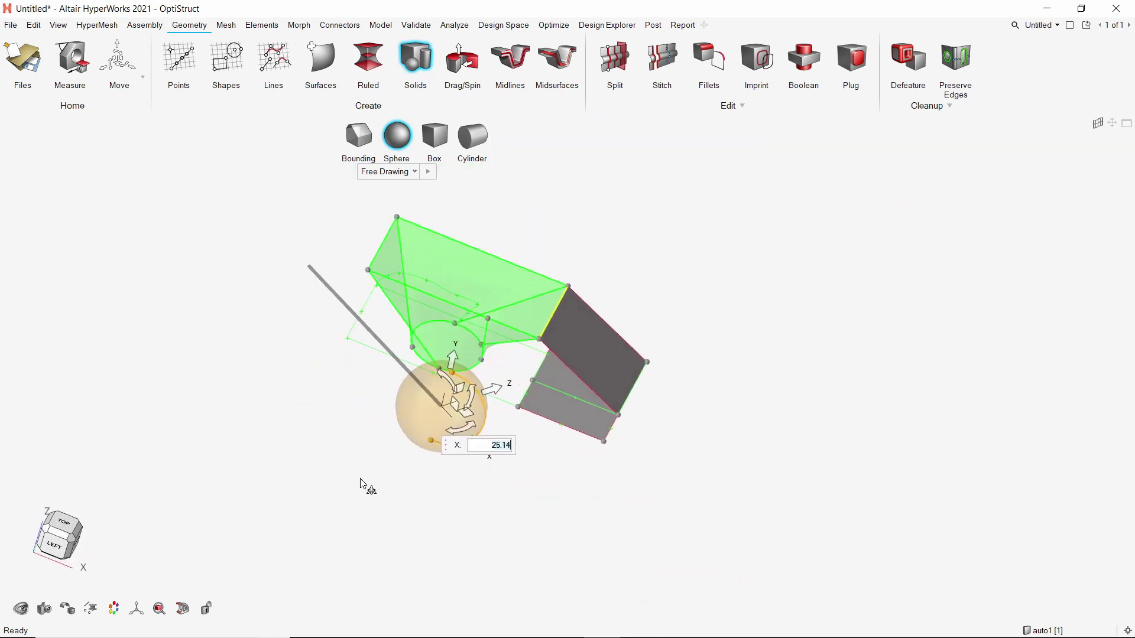
left_click(361, 484)
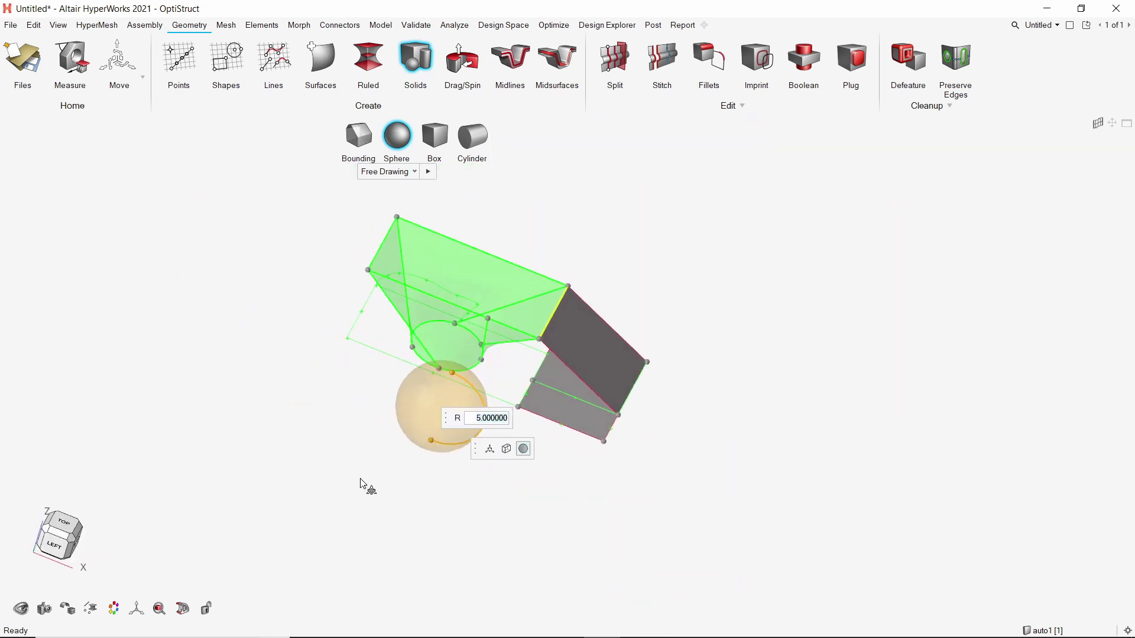
Step: Draw a solid box on the sloped ruled surface, about 7.95 long, 3.07 wide and 5.12 high
left_click(430, 136)
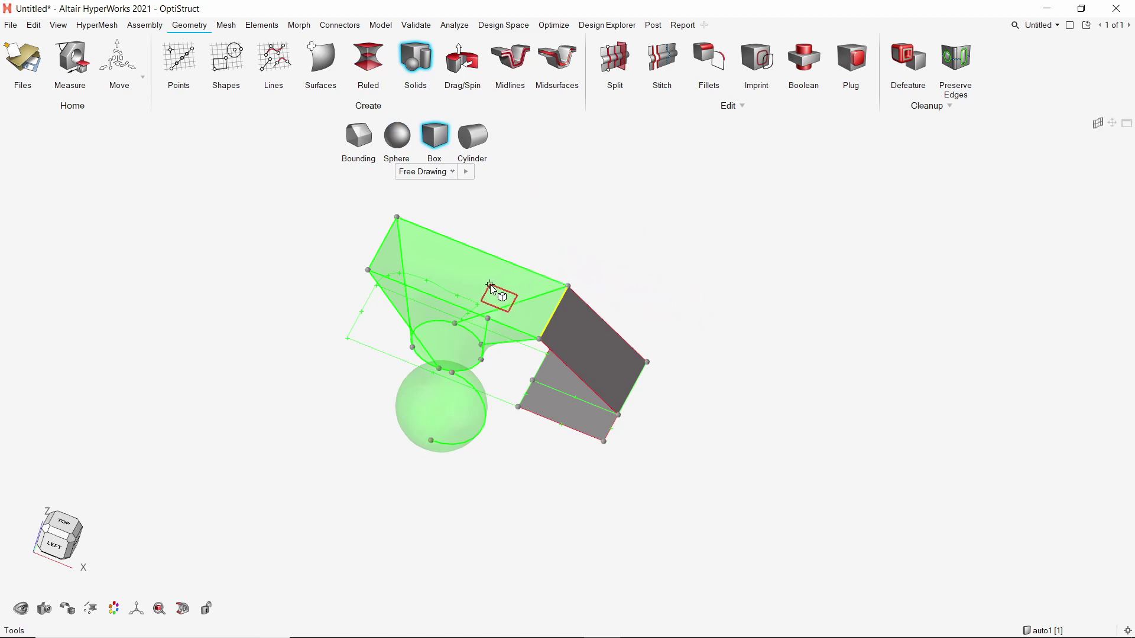
scroll(577, 345, "up", 5)
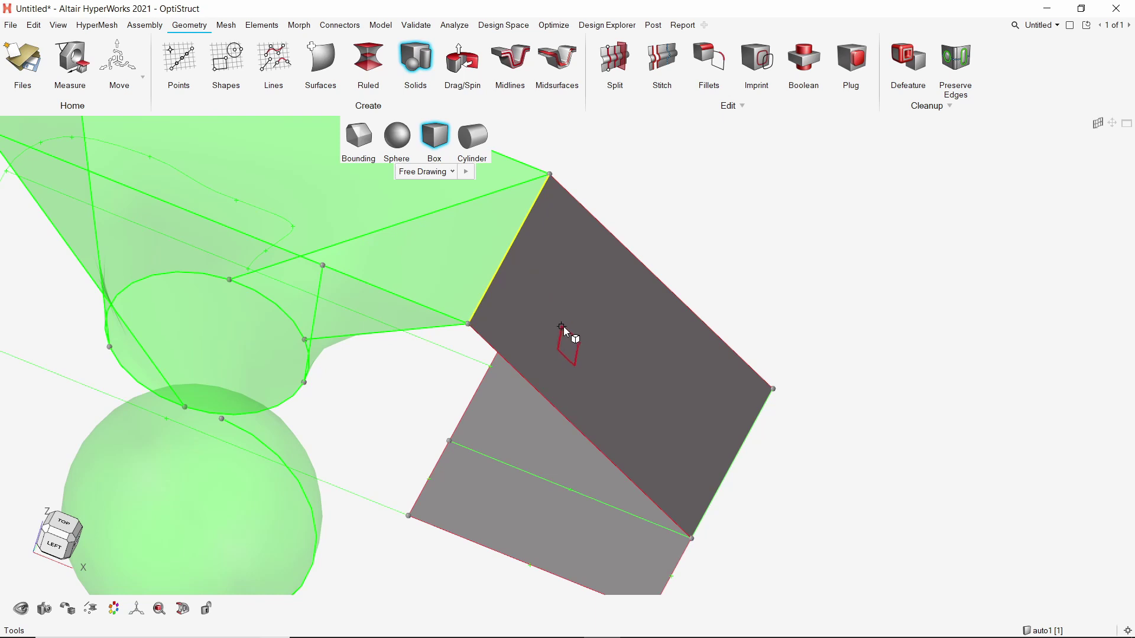
left_click(570, 322)
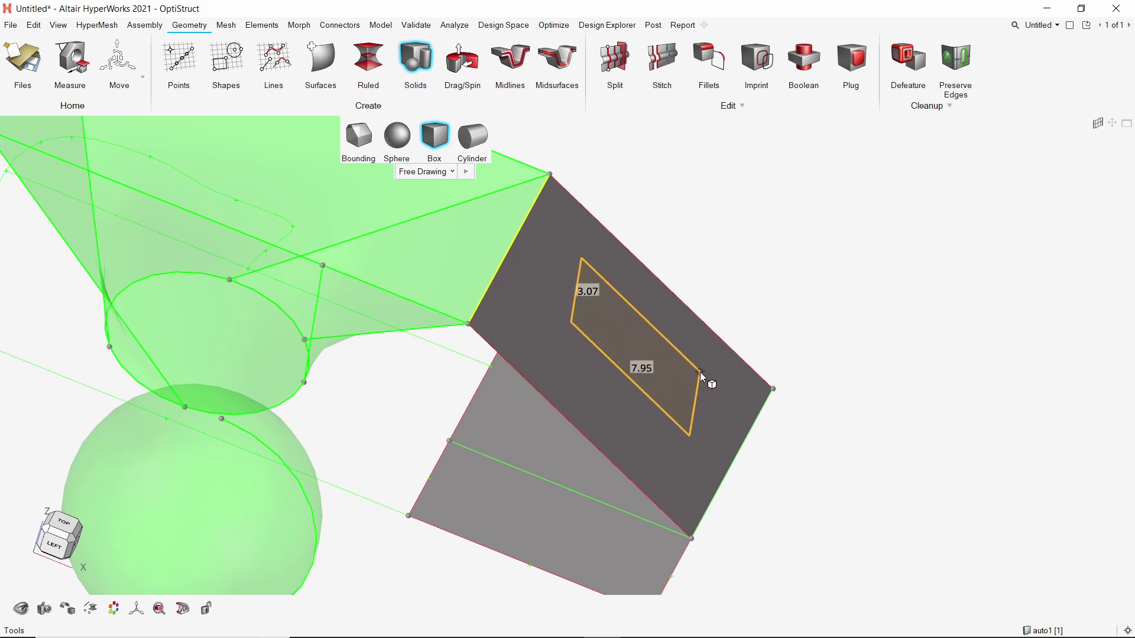
left_click(753, 415)
left_click(796, 294)
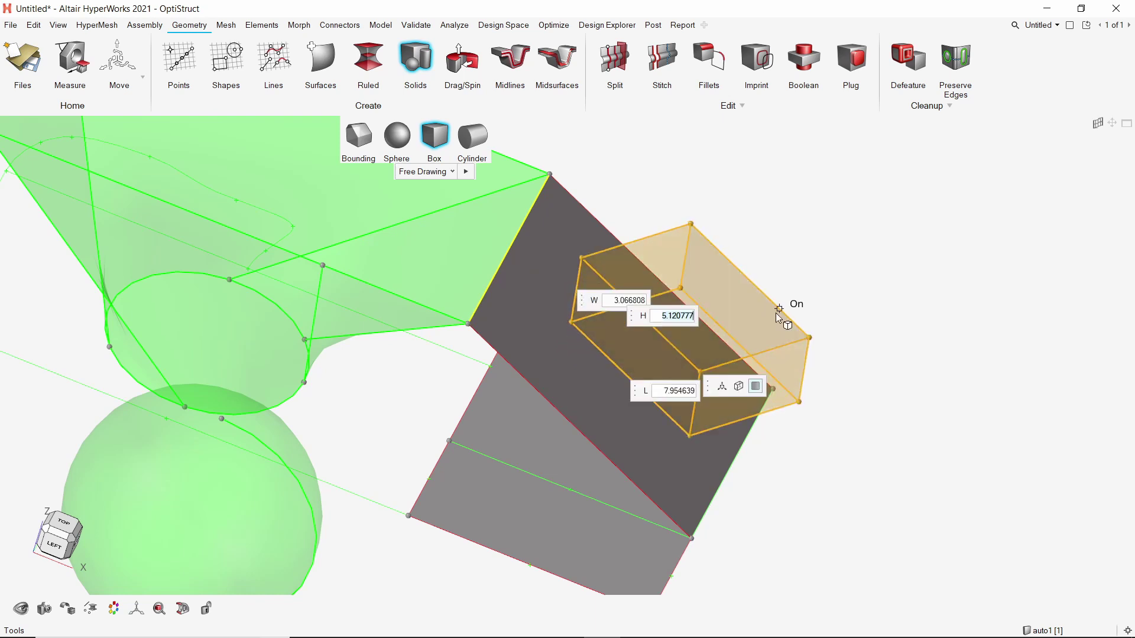
left_click(738, 385)
middle_click_drag(724, 324, 756, 367)
left_click(756, 367)
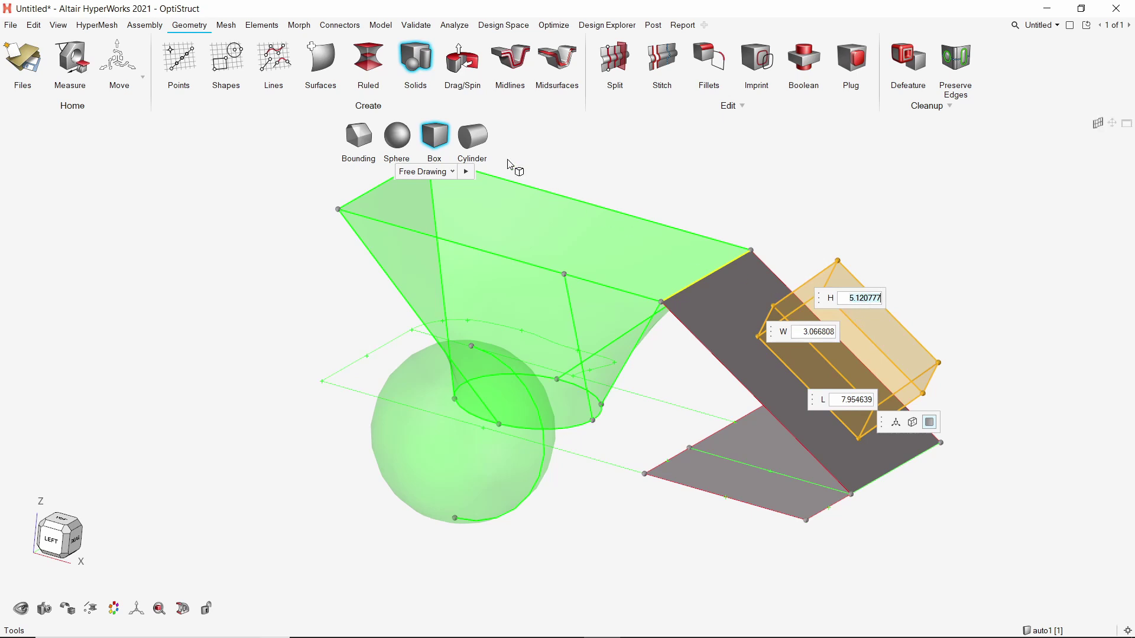
Step: Draw a solid cylinder on the ruled solid's upper face, about 2.13 in radius and 5.26 high, and leave the tool
left_click(478, 137)
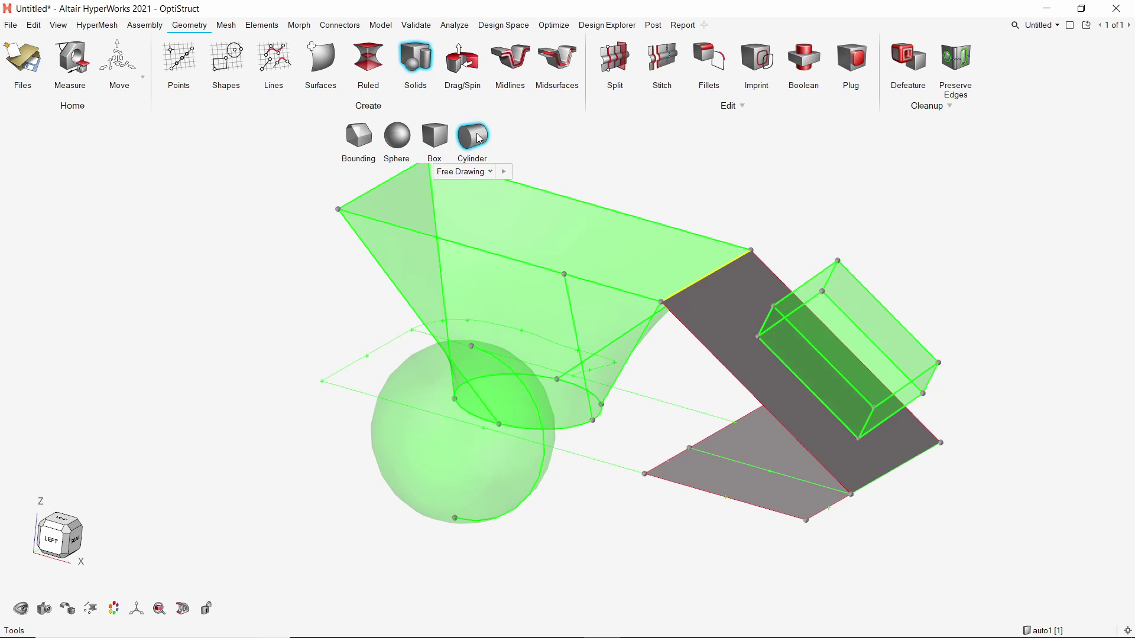
left_click(597, 246)
left_click(600, 232)
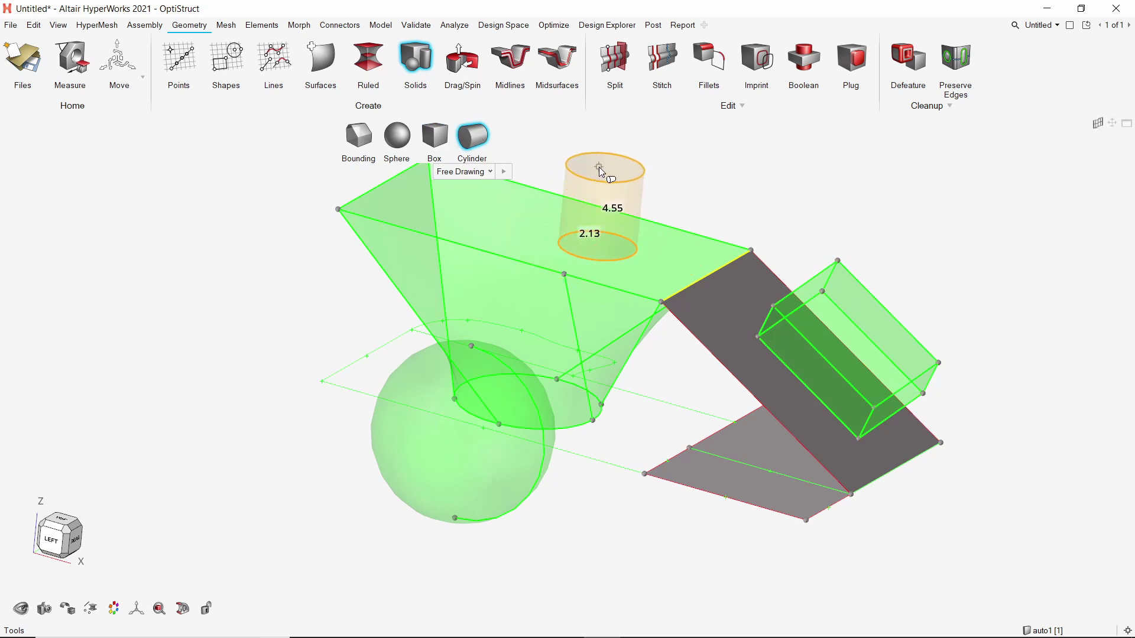
left_click(599, 155)
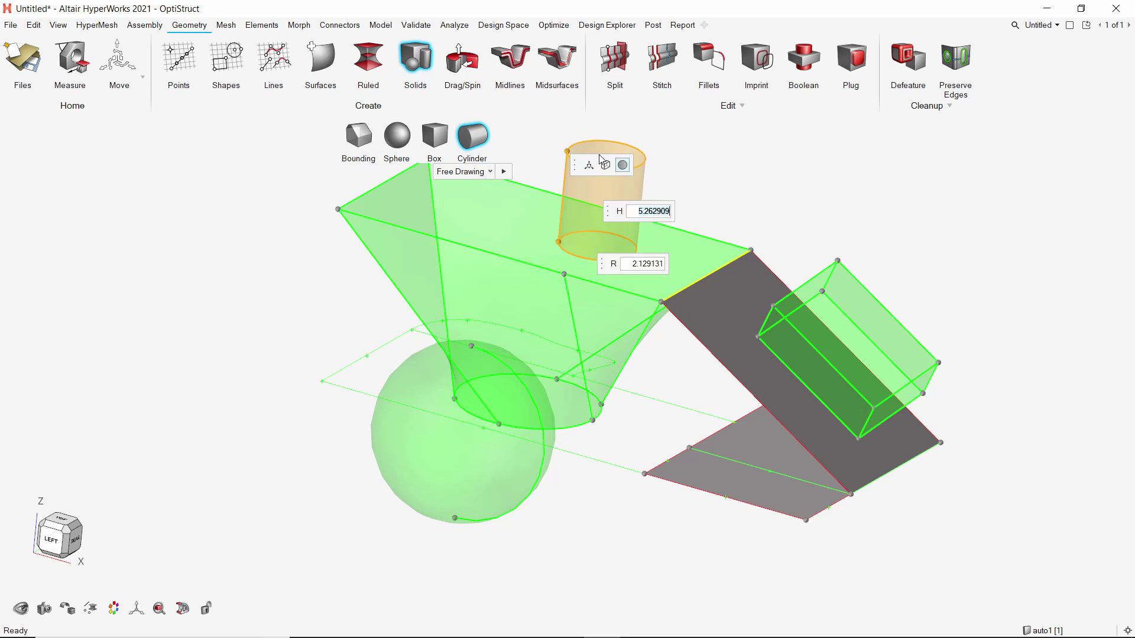
left_click(709, 162)
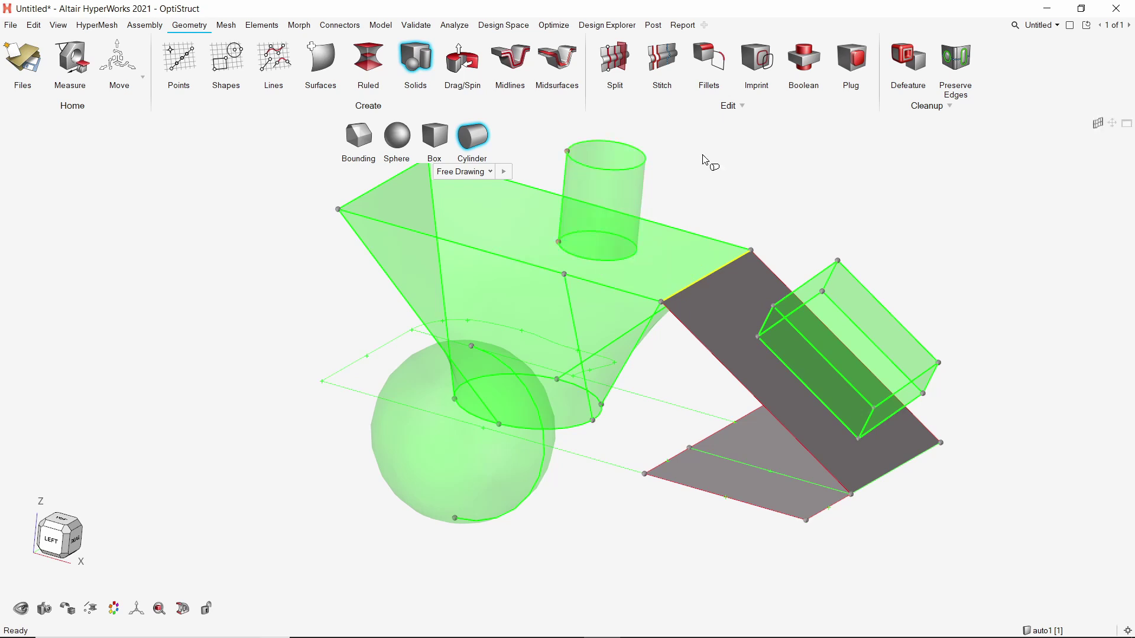
left_click(490, 173)
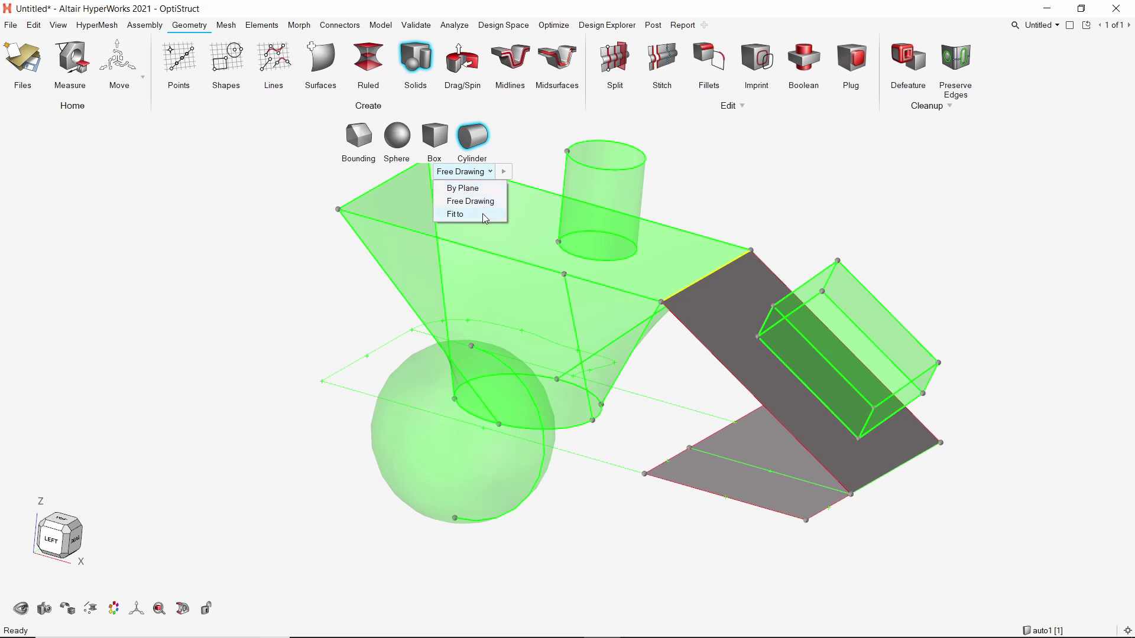
right_click(537, 134)
right_click_drag(534, 130, 491, 128)
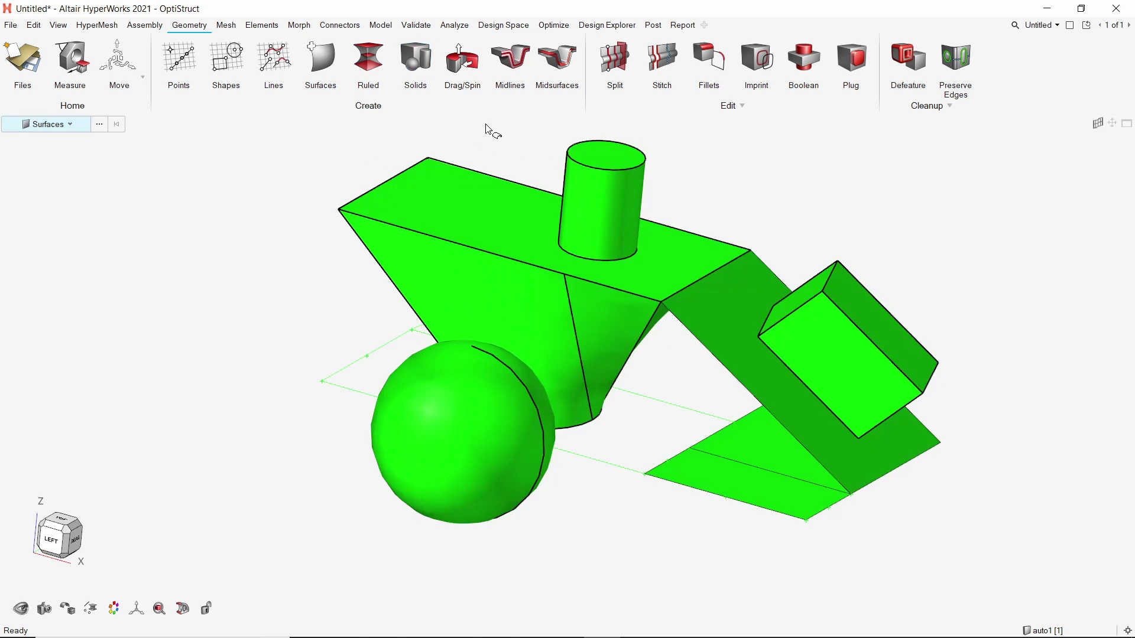
Step: Drag the long upper edge of the box outward by about 8.2 to create a surface
mouse_move(485, 127)
middle_mouse_down()
mouse_move(476, 147)
mouse_move(451, 157)
mouse_move(484, 141)
middle_mouse_up()
left_click(463, 59)
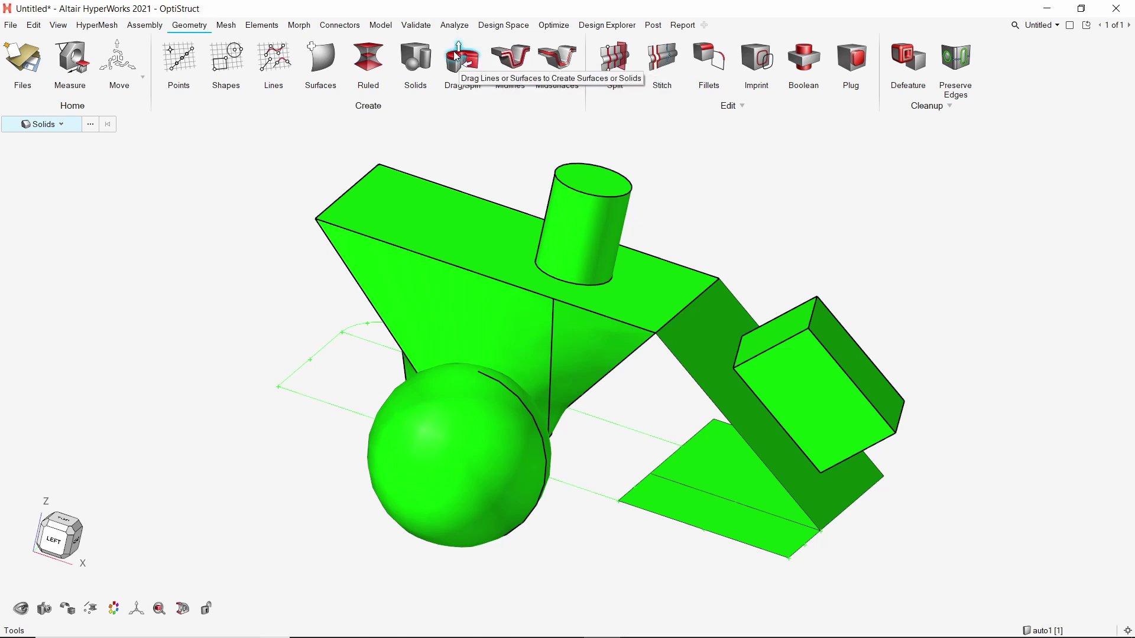
left_click(457, 56)
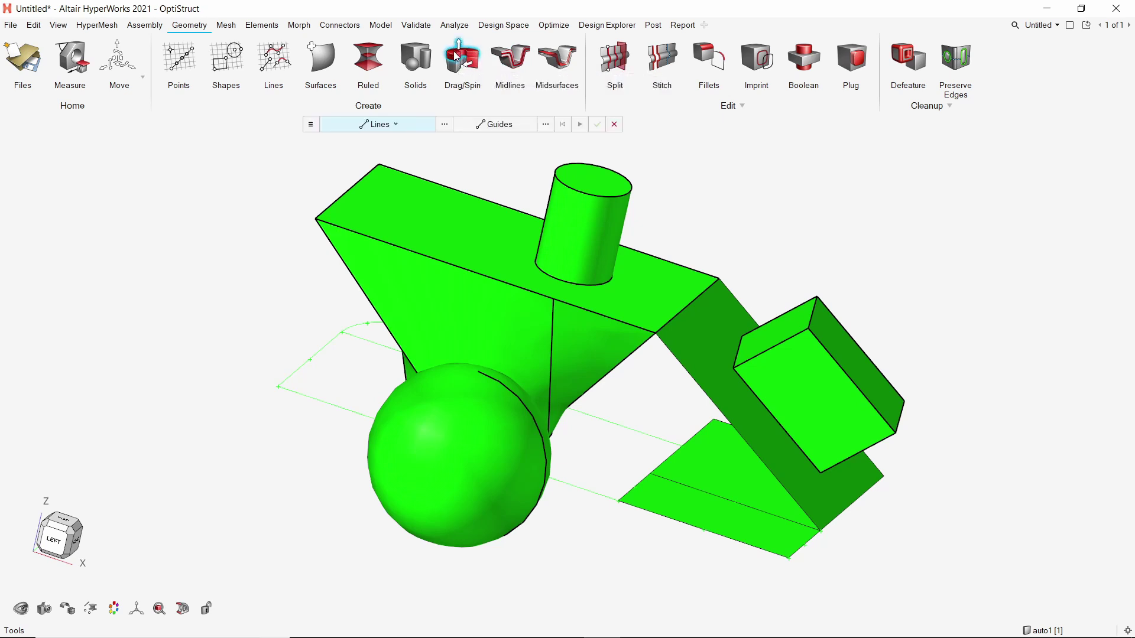
left_click(872, 409)
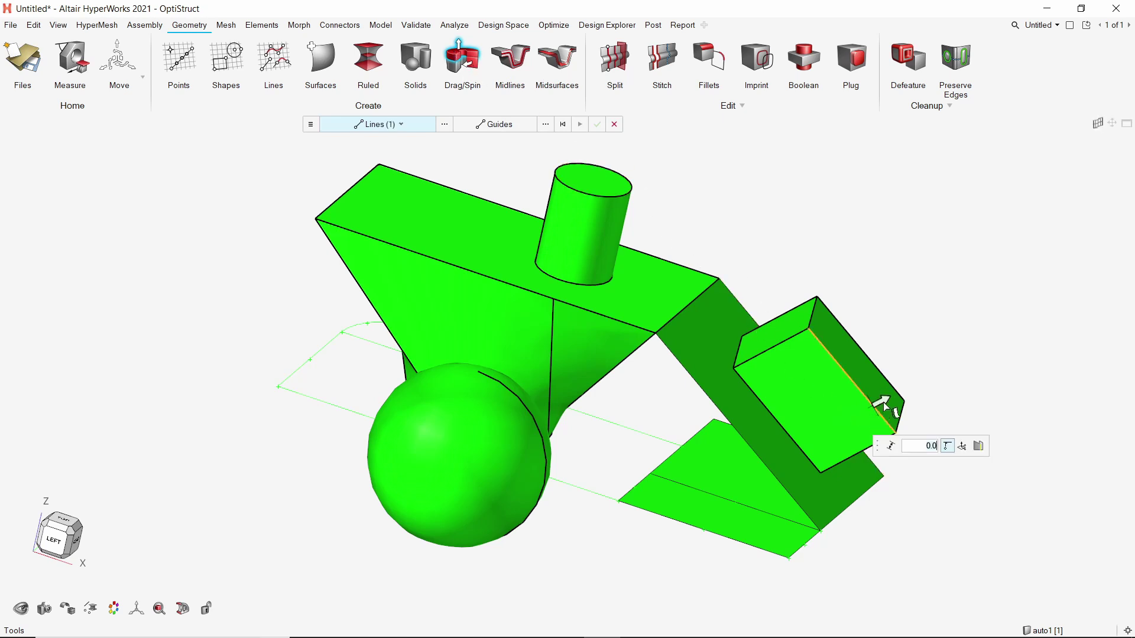
left_click_drag(902, 394, 1006, 343)
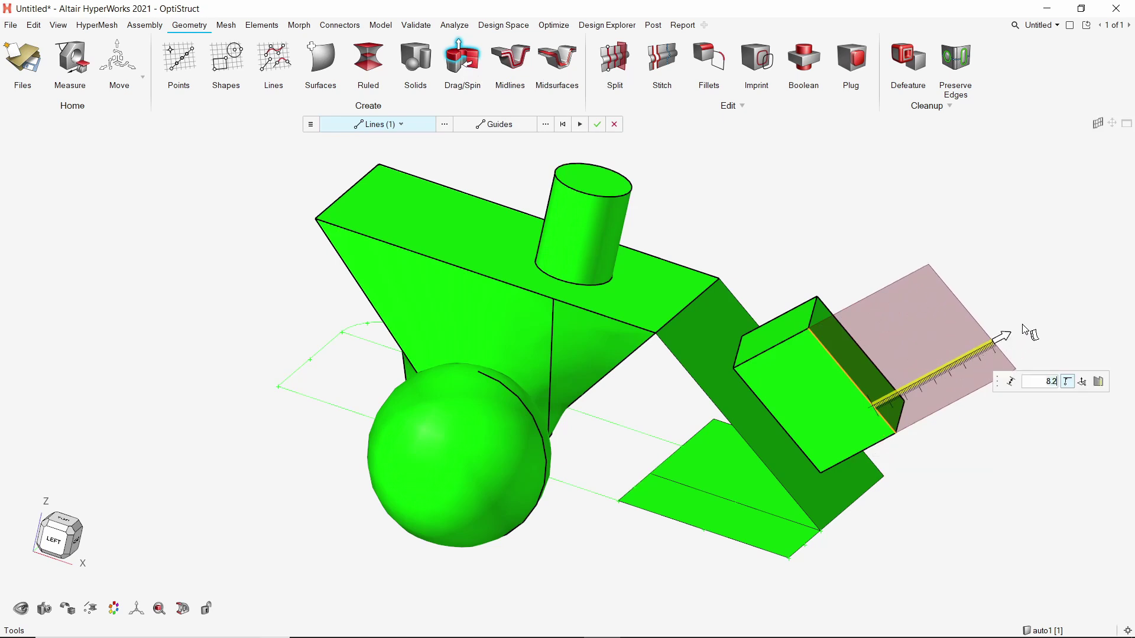
middle_click(1026, 329)
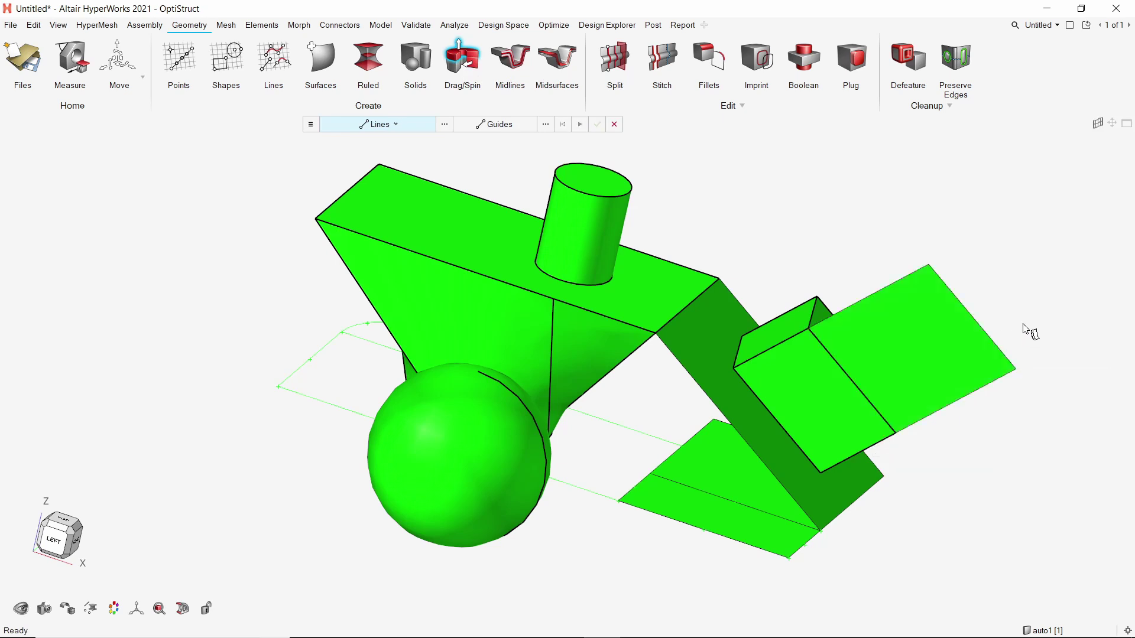
Step: Drag the flat surface beside the box upward by about 11.2 to create a solid
left_click(401, 126)
left_click(361, 168)
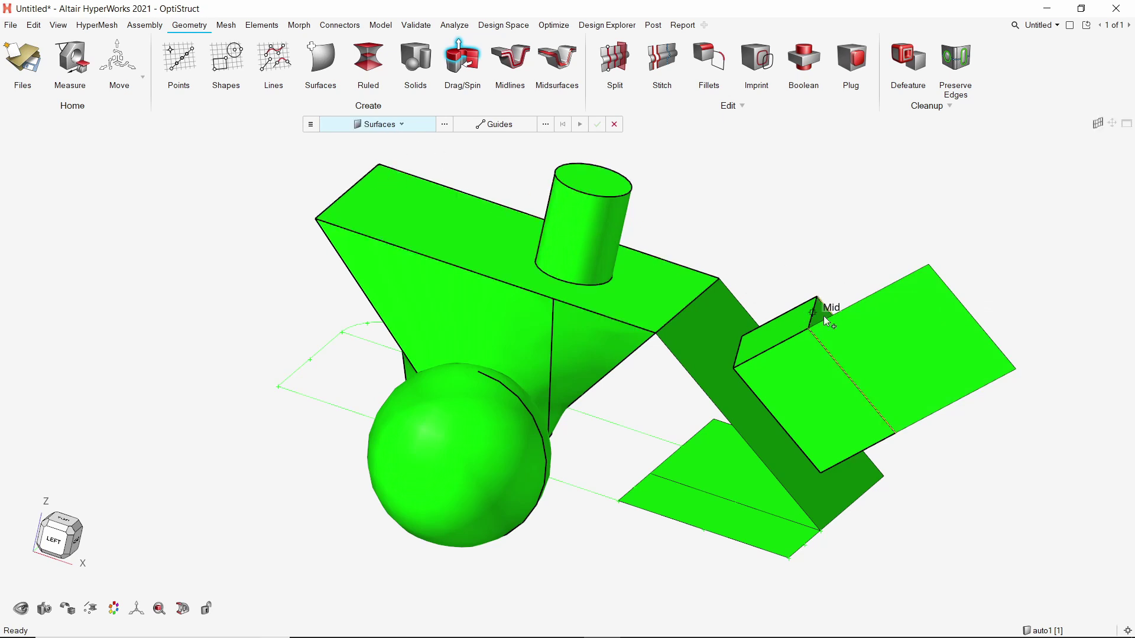
left_click(907, 346)
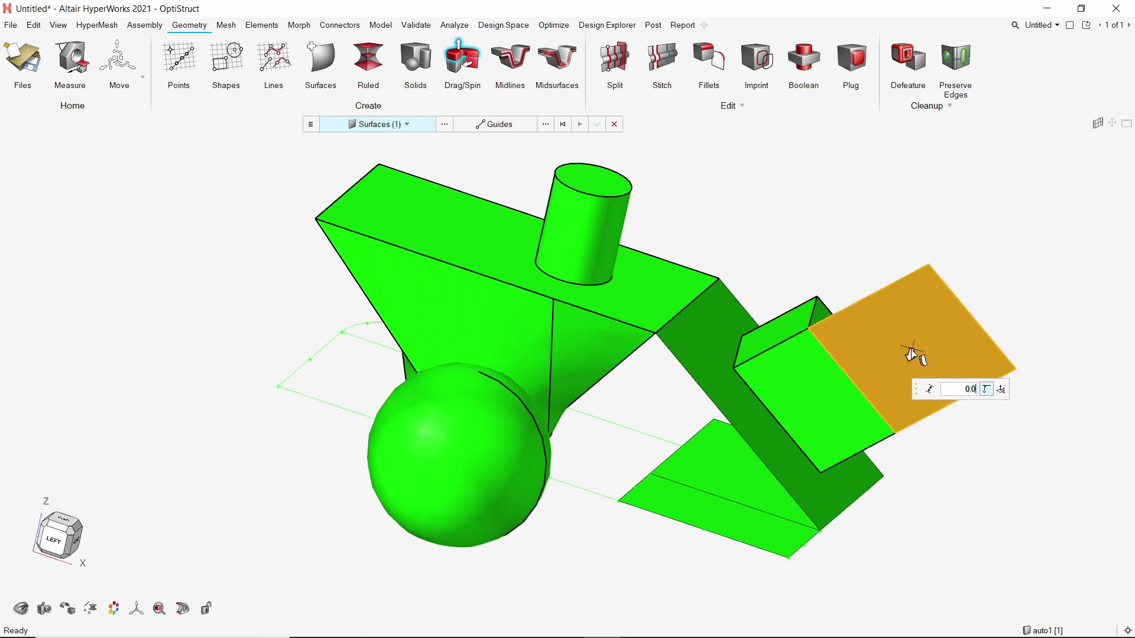
left_click_drag(912, 349, 955, 242)
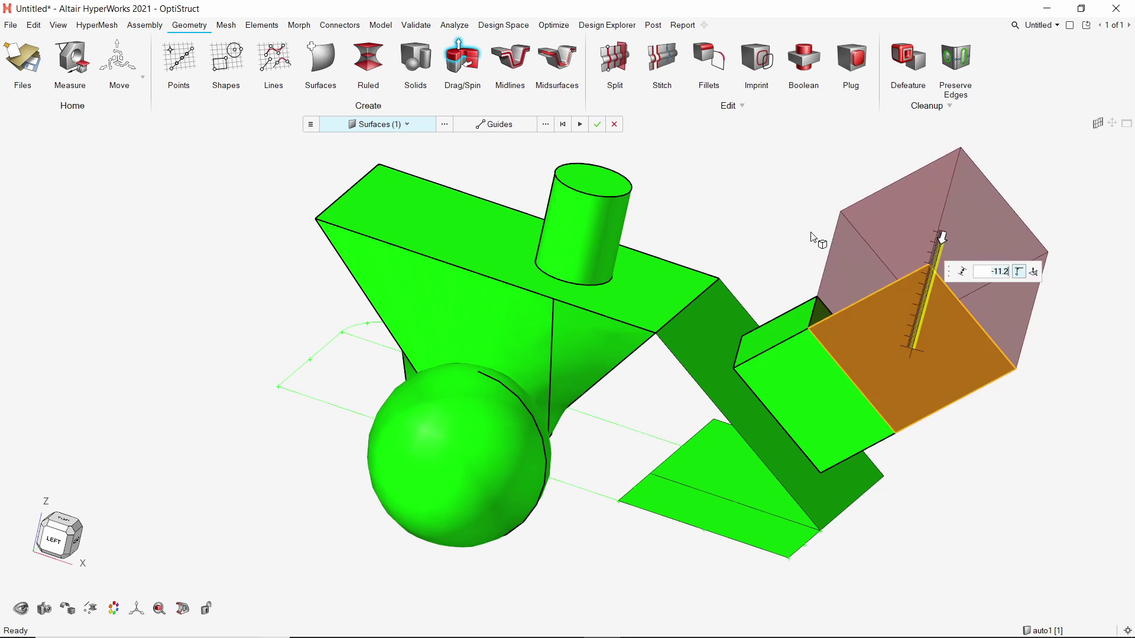
left_click(780, 236)
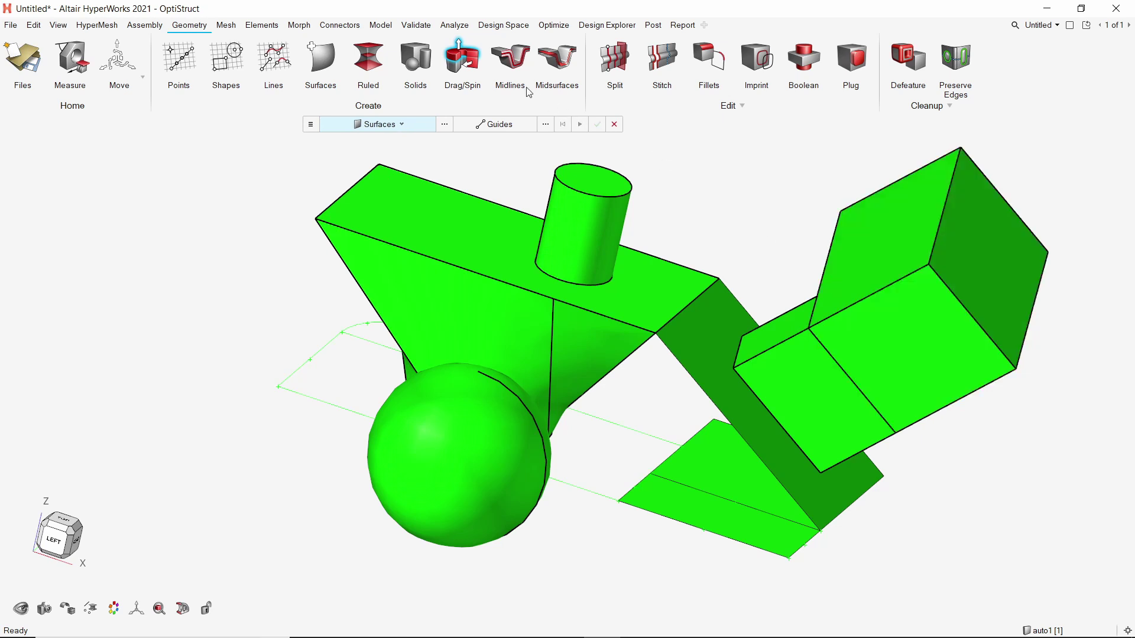
Step: Spin the outer end edge of the lower flat surface by -90 degrees about an axis near its opposite front corner
left_click(475, 67)
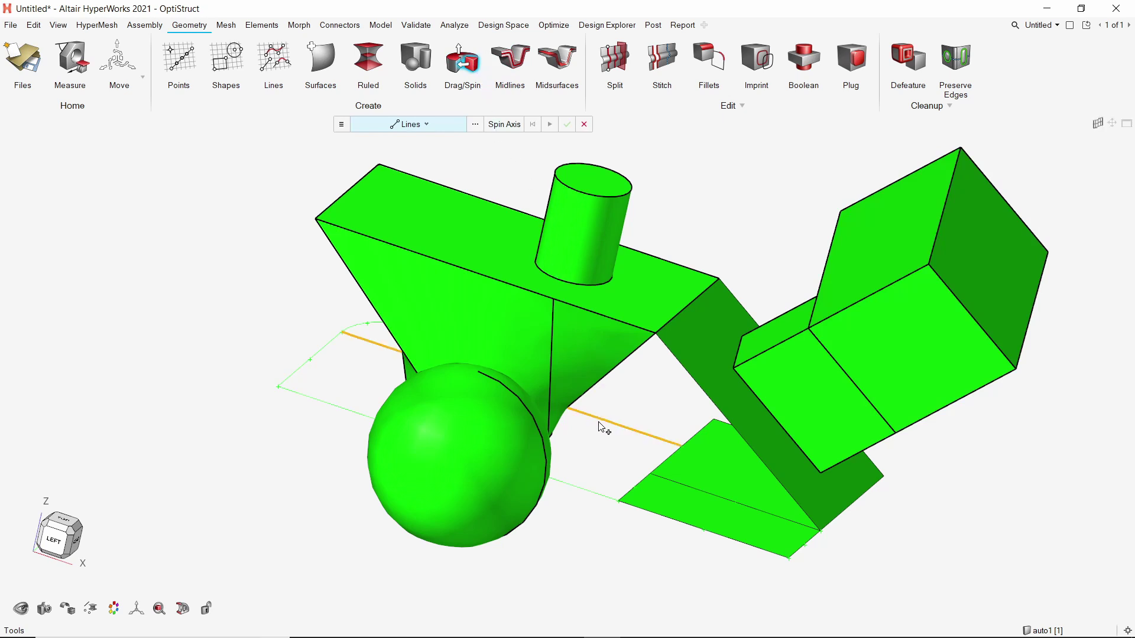
left_click(633, 492)
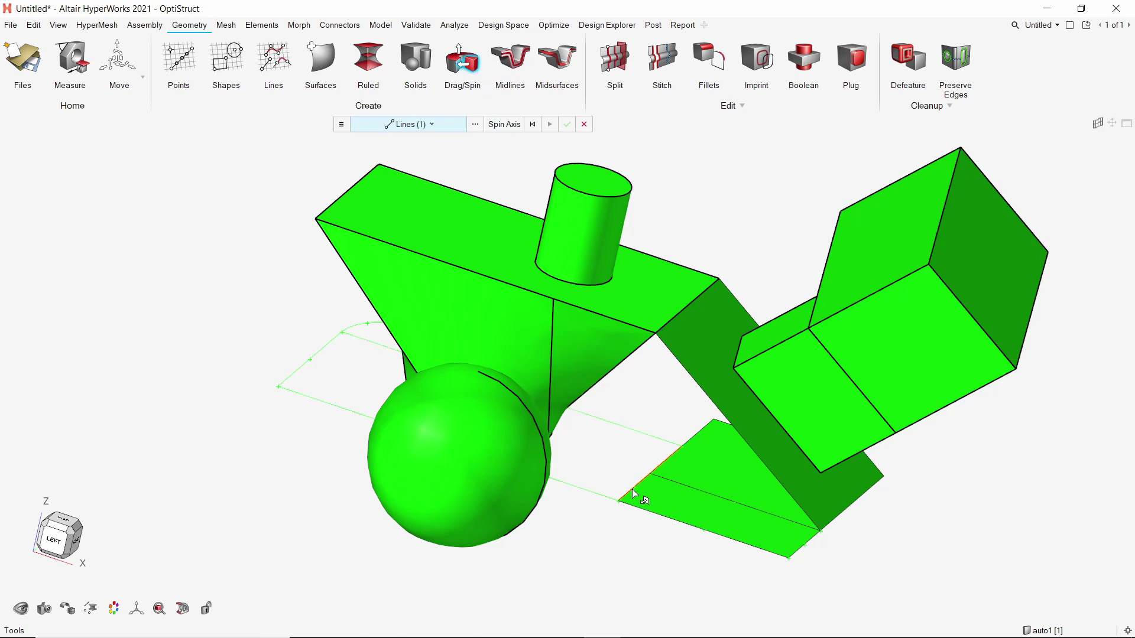
left_click(508, 126)
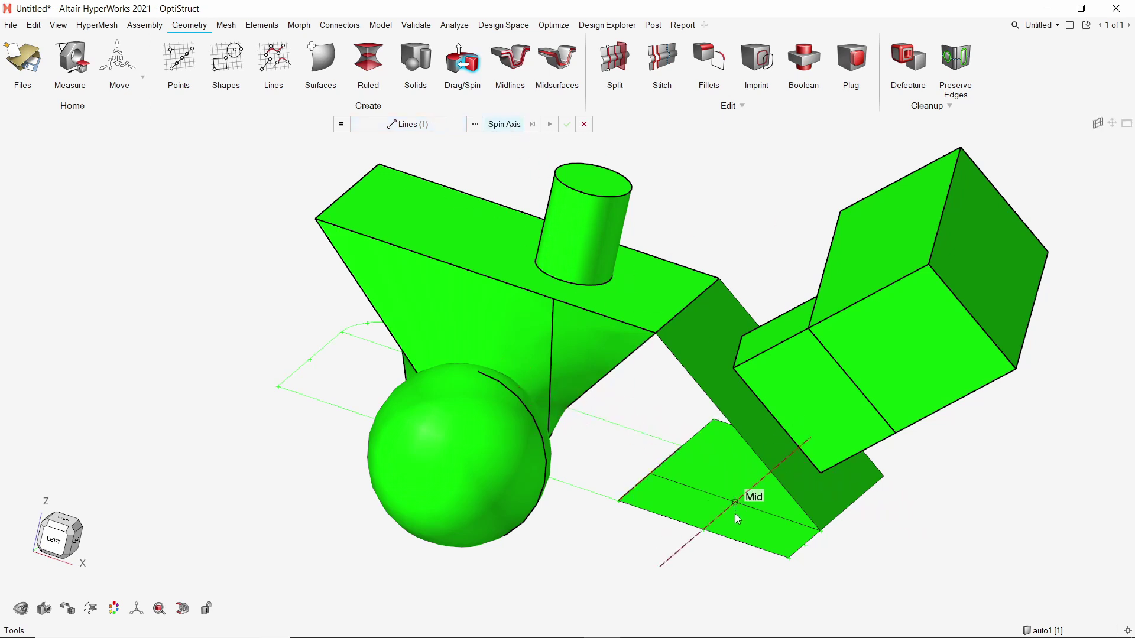
left_click(773, 543)
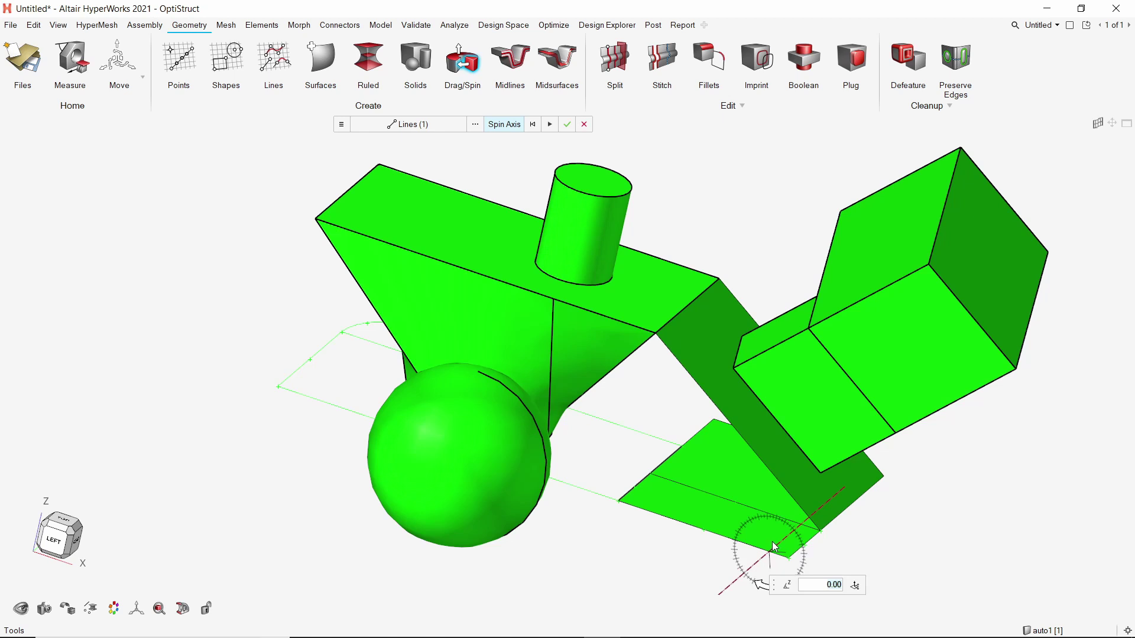
left_click_drag(773, 586, 604, 428)
left_click_drag(771, 587, 869, 569)
middle_click_drag(869, 570, 812, 426)
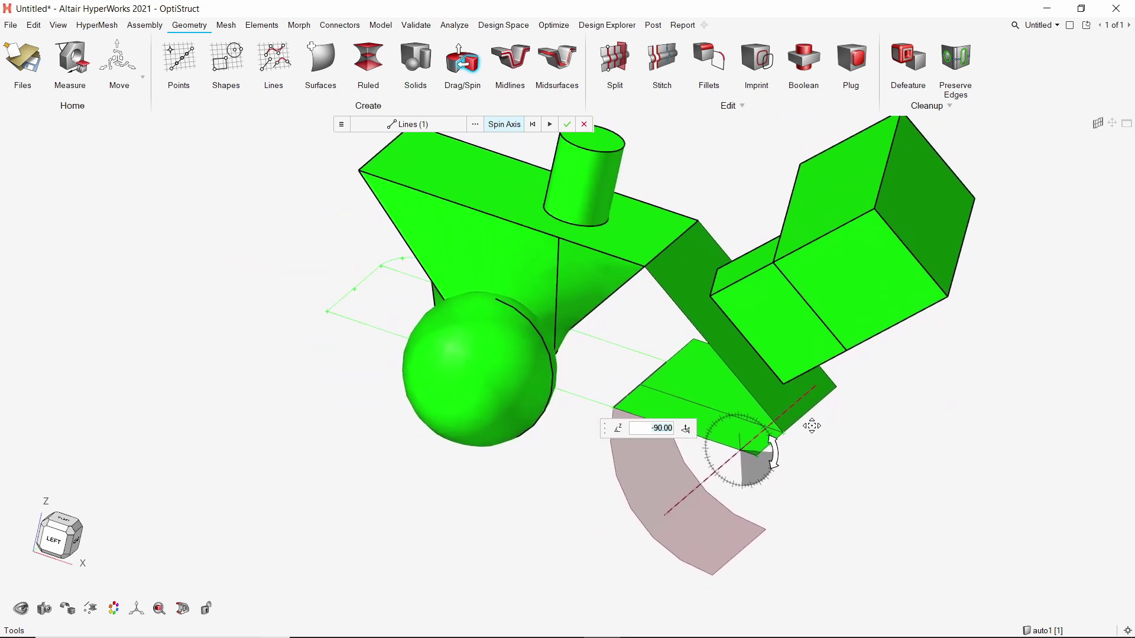
middle_click(819, 460)
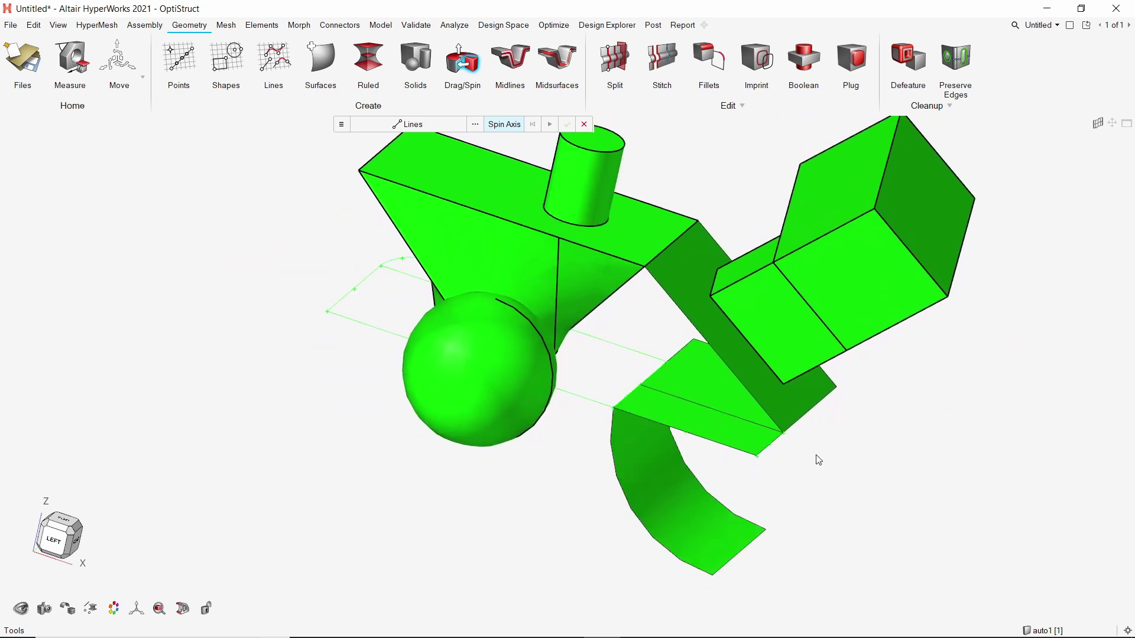
Step: Spin the cylinder's top face by about -130.88 degrees around an axis at its rim to create a solid, and leave the tool
left_click(427, 124)
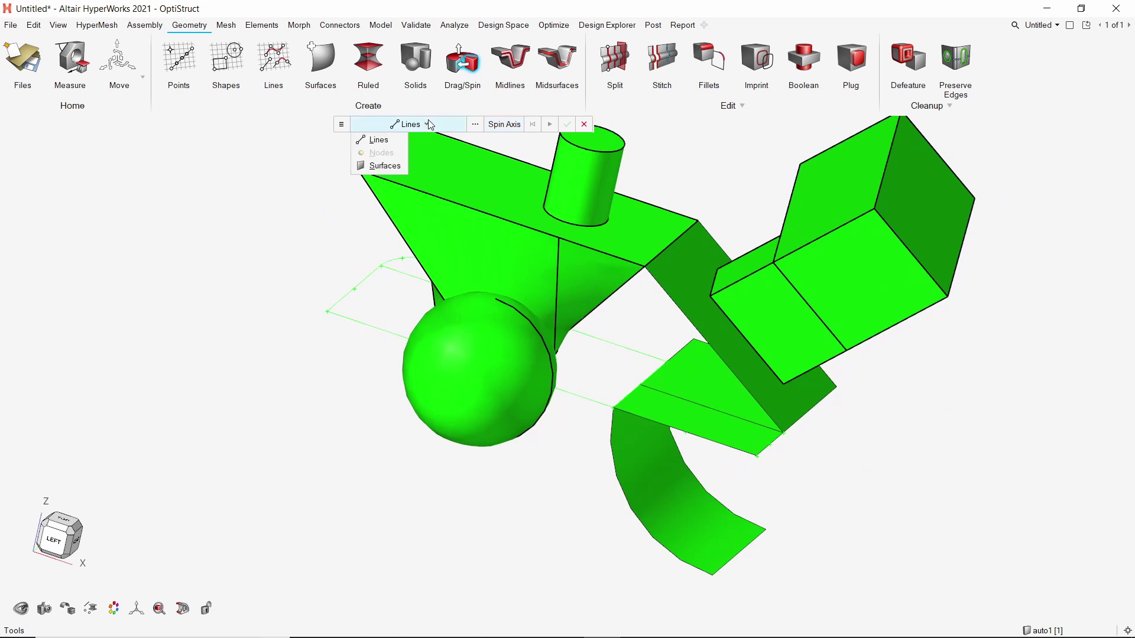
left_click(396, 167)
middle_click_drag(532, 190, 435, 305)
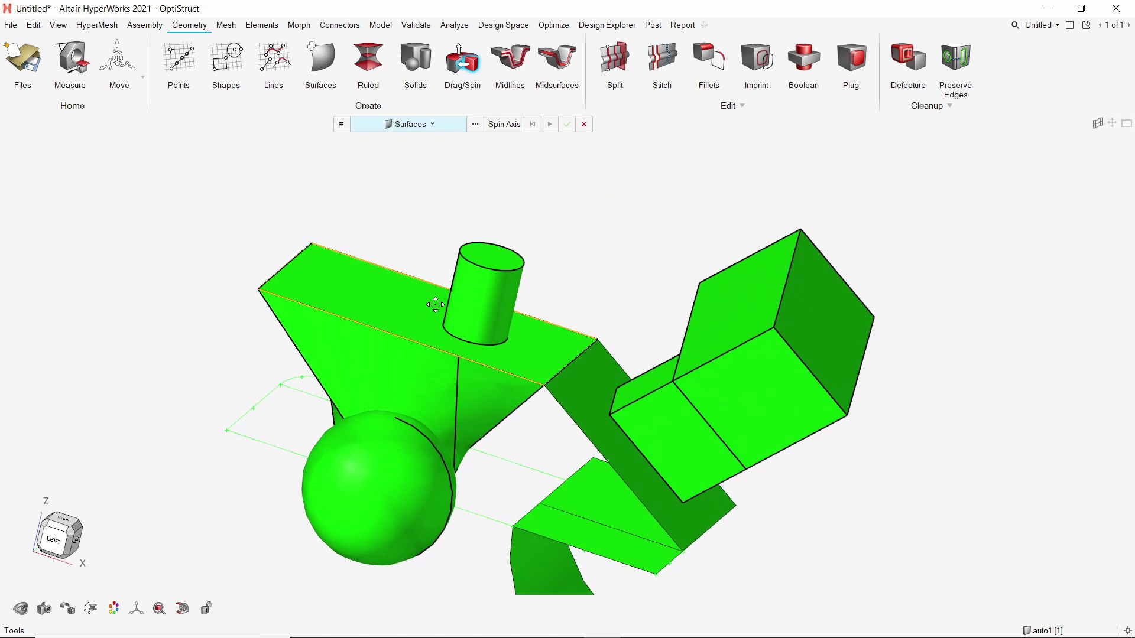
left_click(490, 256)
left_click(502, 125)
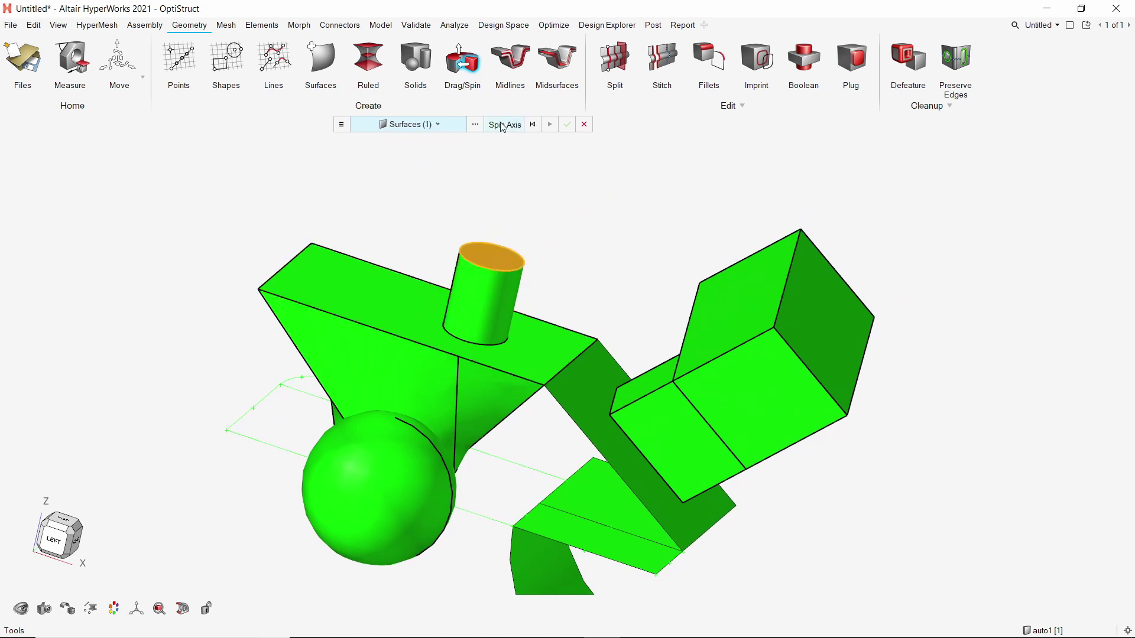
left_click(521, 277)
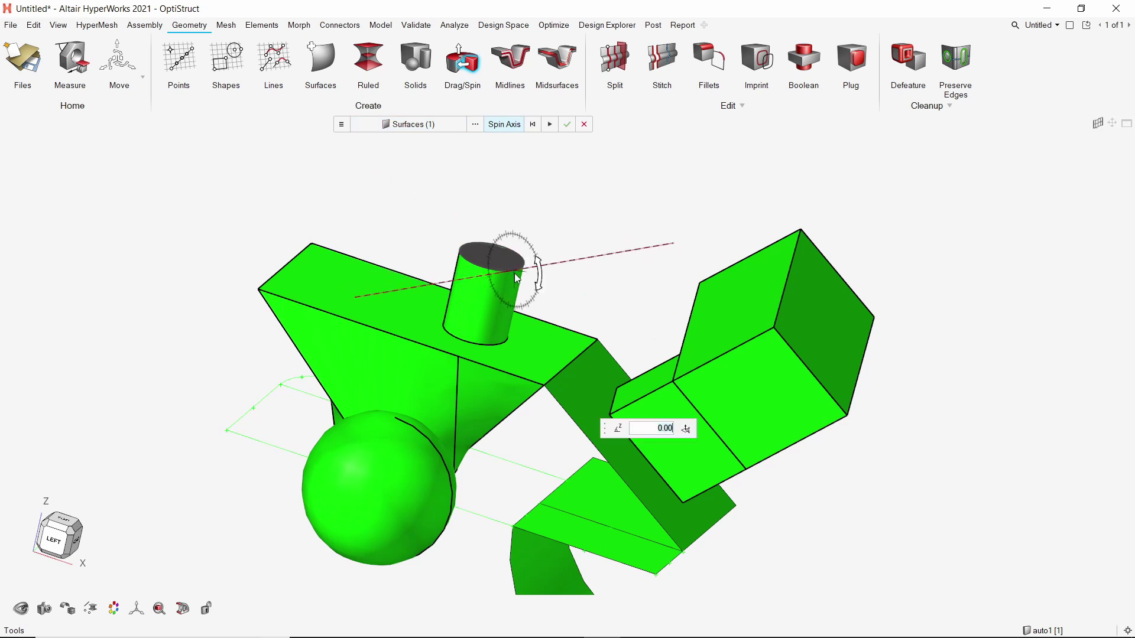
left_click_drag(541, 268, 543, 319)
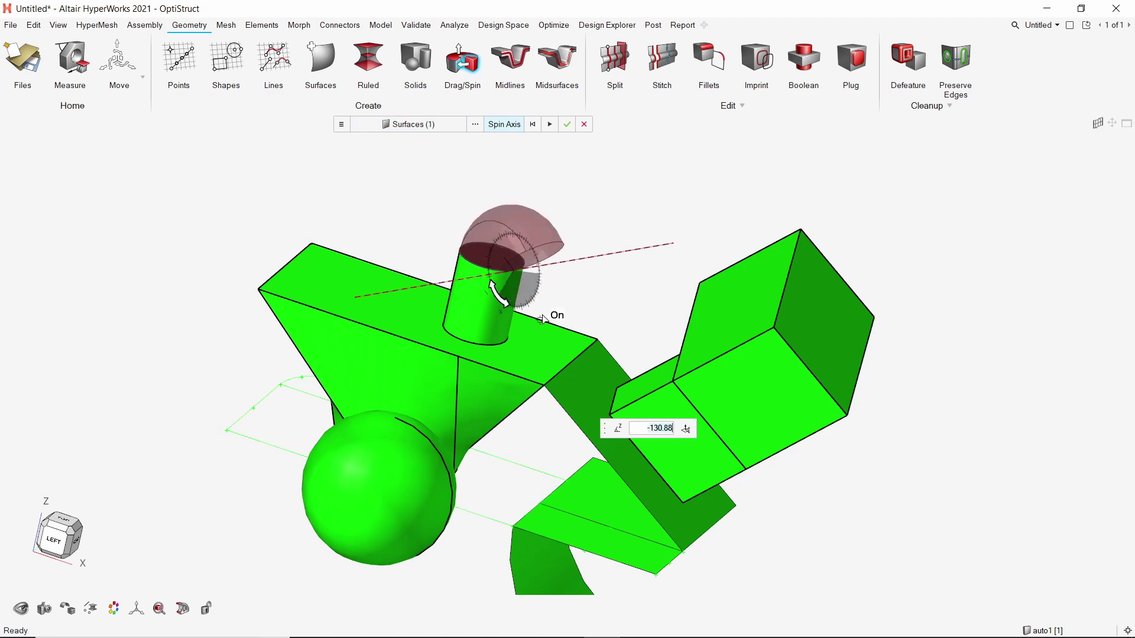
middle_click(429, 211)
right_click_drag(450, 231, 506, 359)
right_click(616, 276)
left_click(613, 276)
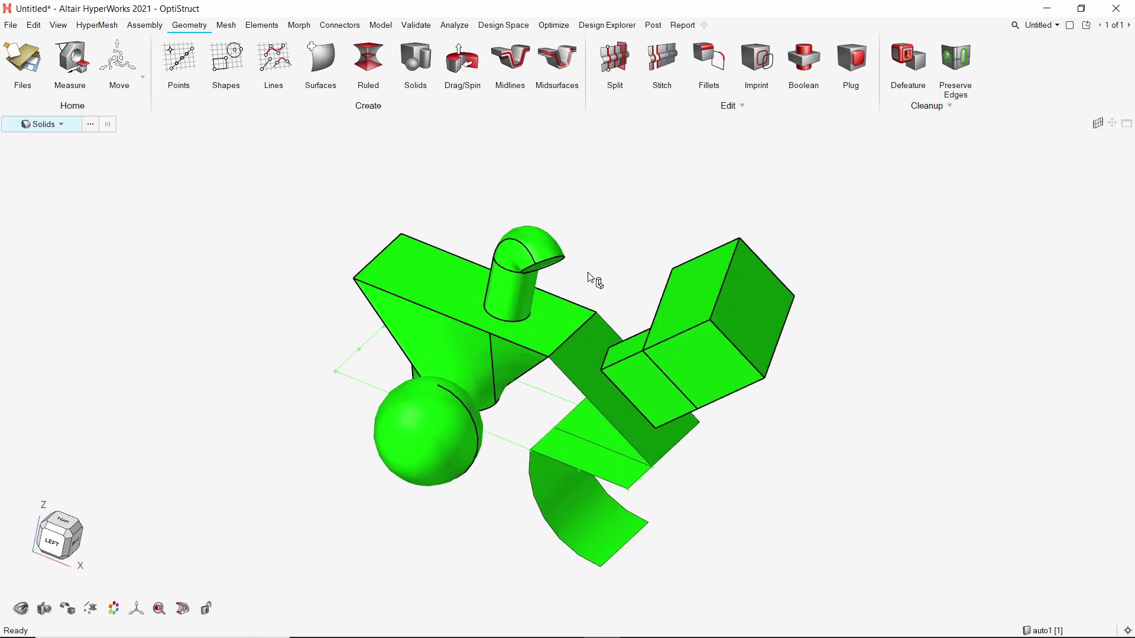
Step: Extract the midline of the curved solid spun from the cylinder's top
left_click(505, 67)
left_click(440, 125)
left_click(390, 152)
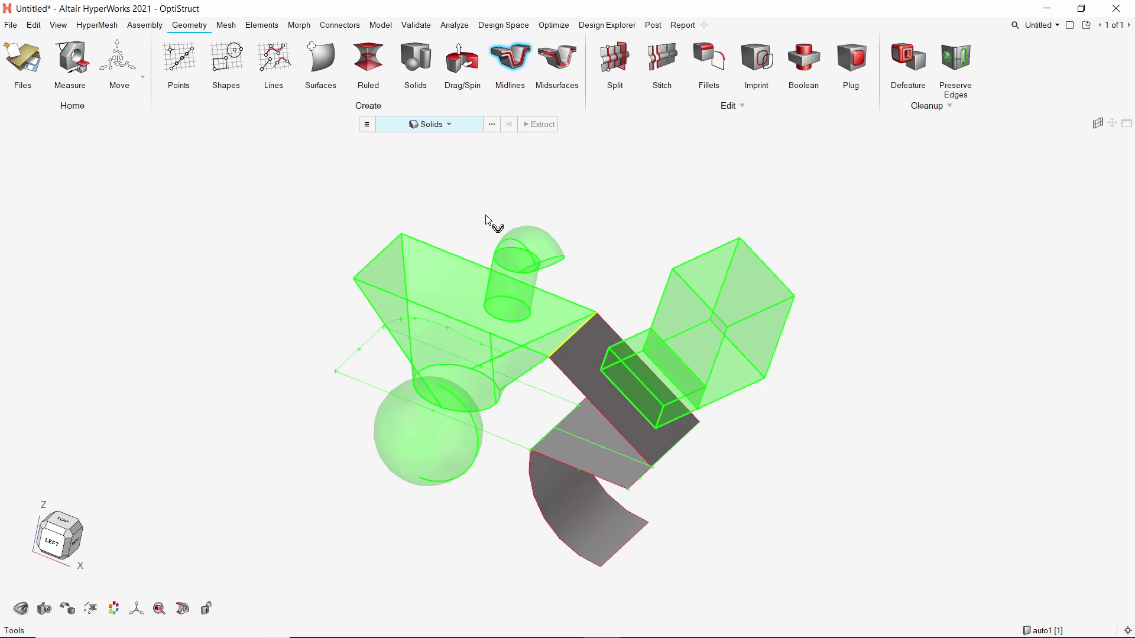
left_click(525, 245)
left_click(541, 124)
Step: Extract the midline of the upright cylinder and leave the Midlines tool
scroll(534, 264, "up", 5)
mouse_move(587, 256)
middle_mouse_down()
mouse_move(506, 250)
mouse_move(546, 248)
mouse_move(586, 266)
middle_mouse_up()
left_click(485, 372)
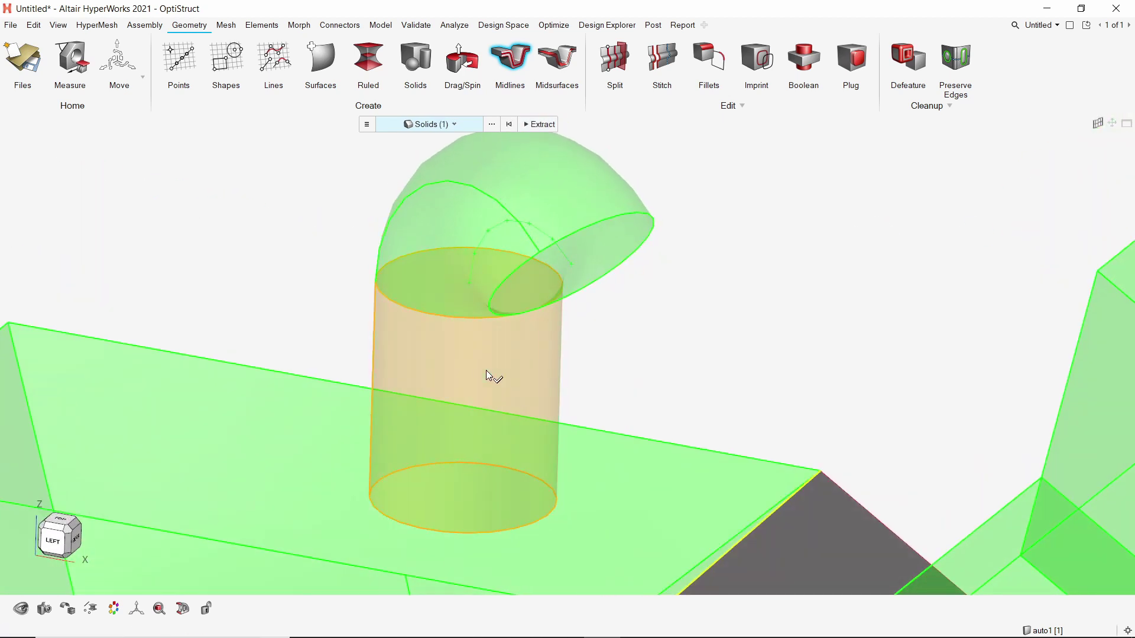
left_click(548, 124)
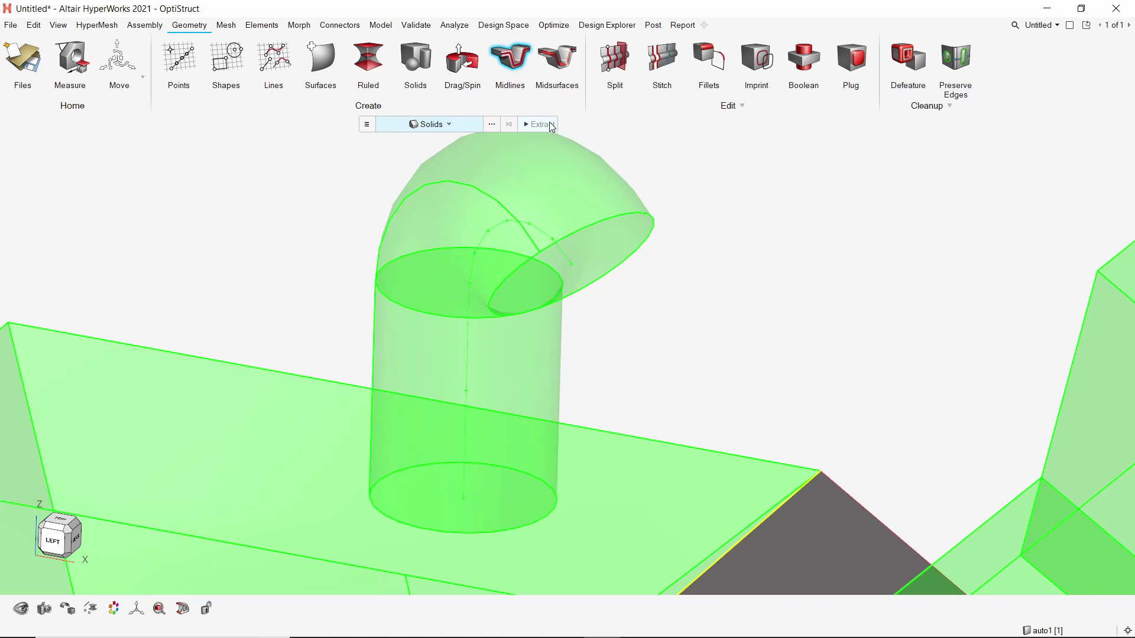
right_click(684, 185)
left_click(653, 187)
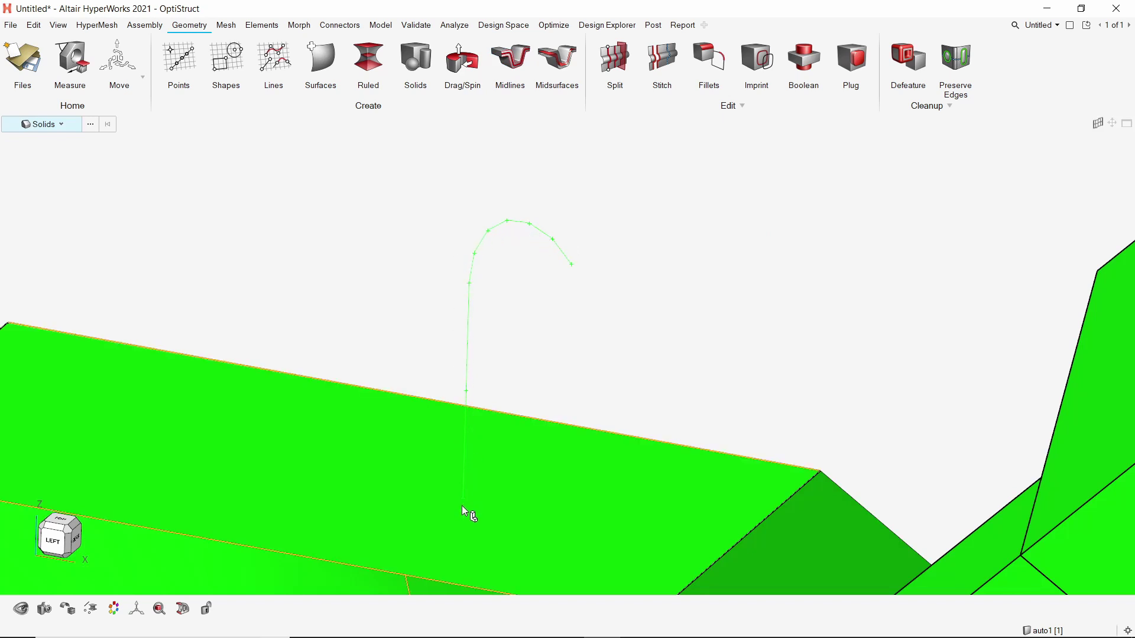
Step: Extract an automatic midsurface from the large block solid attached to the box
scroll(650, 322, "down", 5)
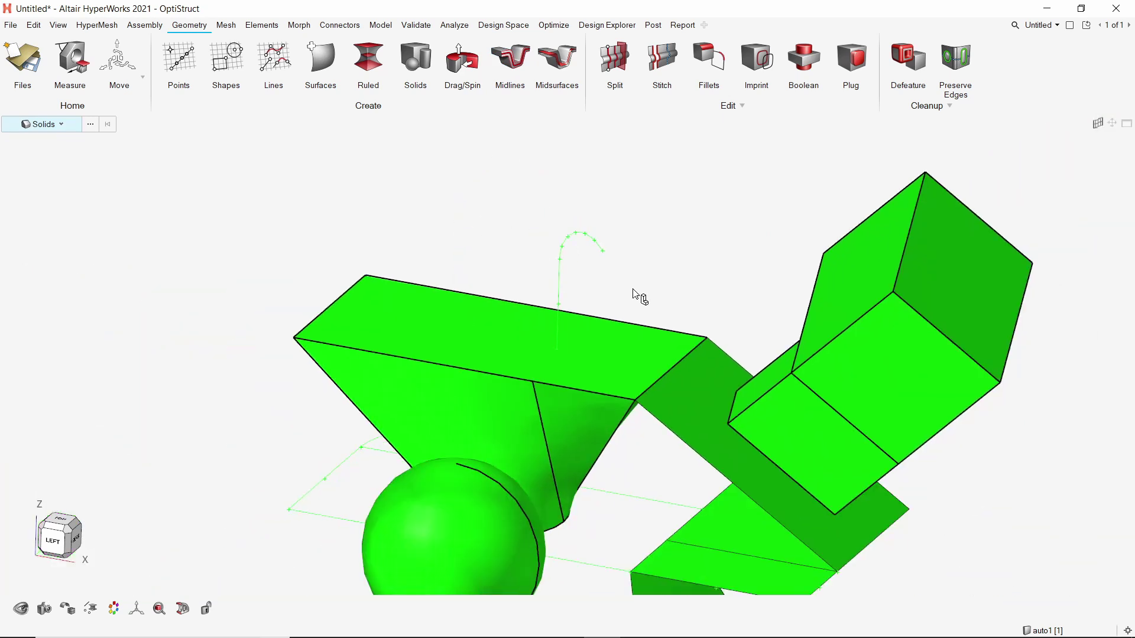
scroll(638, 296, "down", 2)
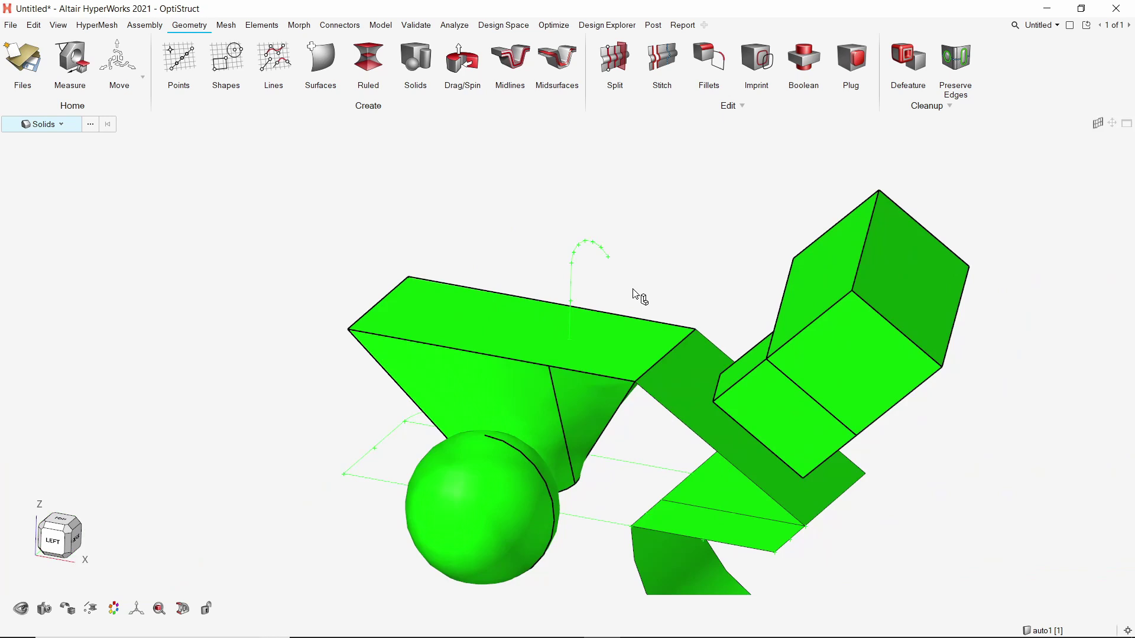
left_click(562, 58)
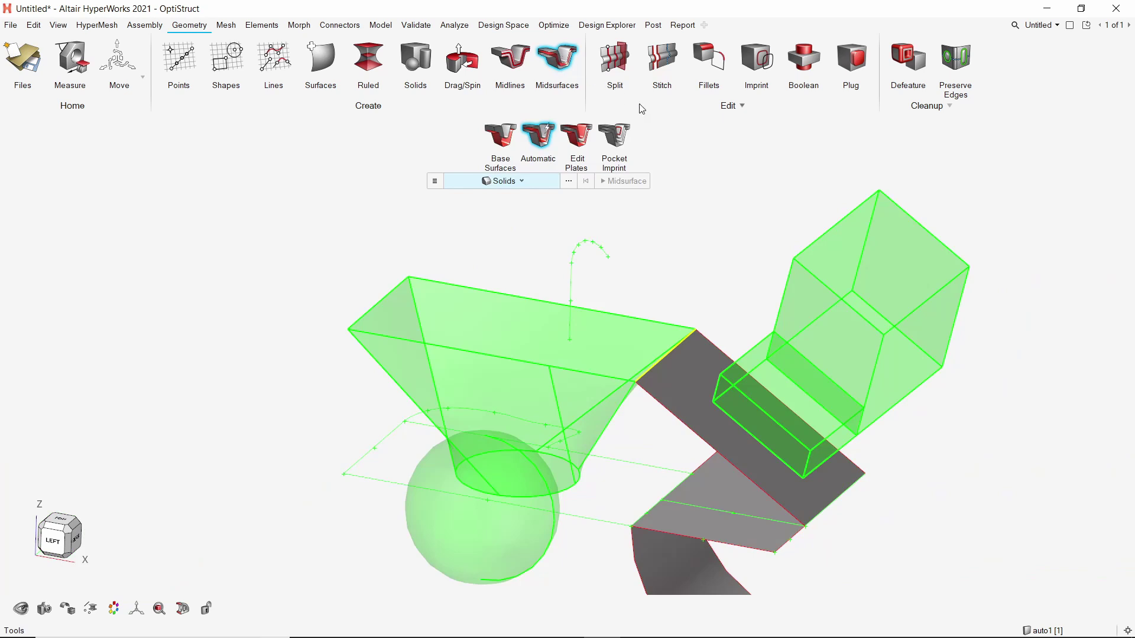
left_click(887, 295)
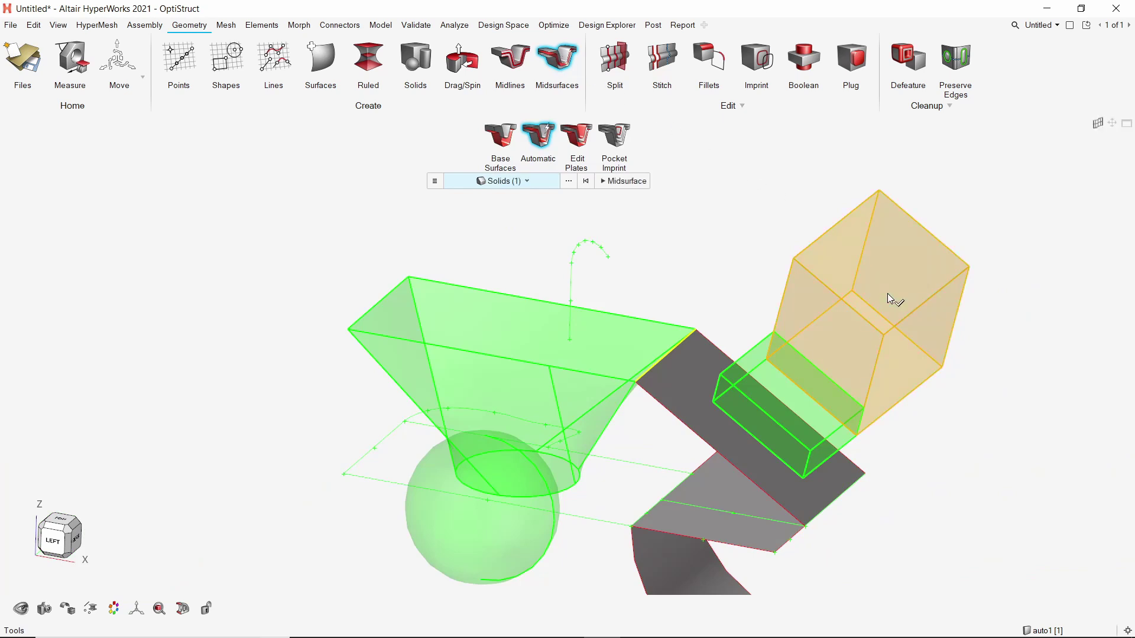
left_click(613, 182)
middle_click_drag(927, 372, 808, 383)
scroll(788, 371, "up", 6)
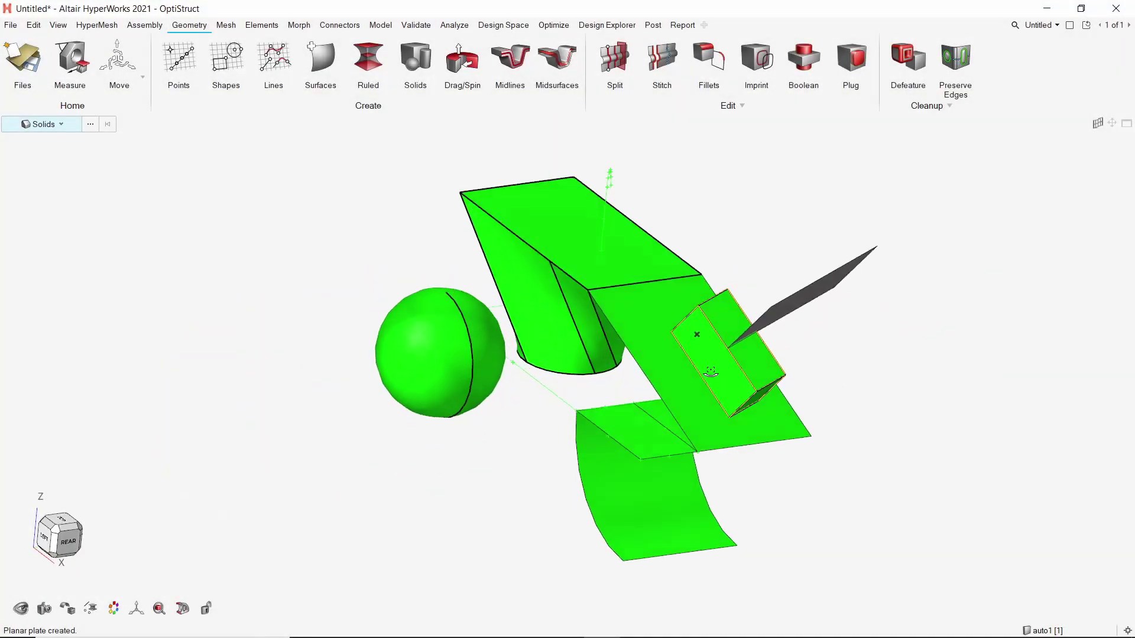
middle_click_drag(710, 372, 818, 390)
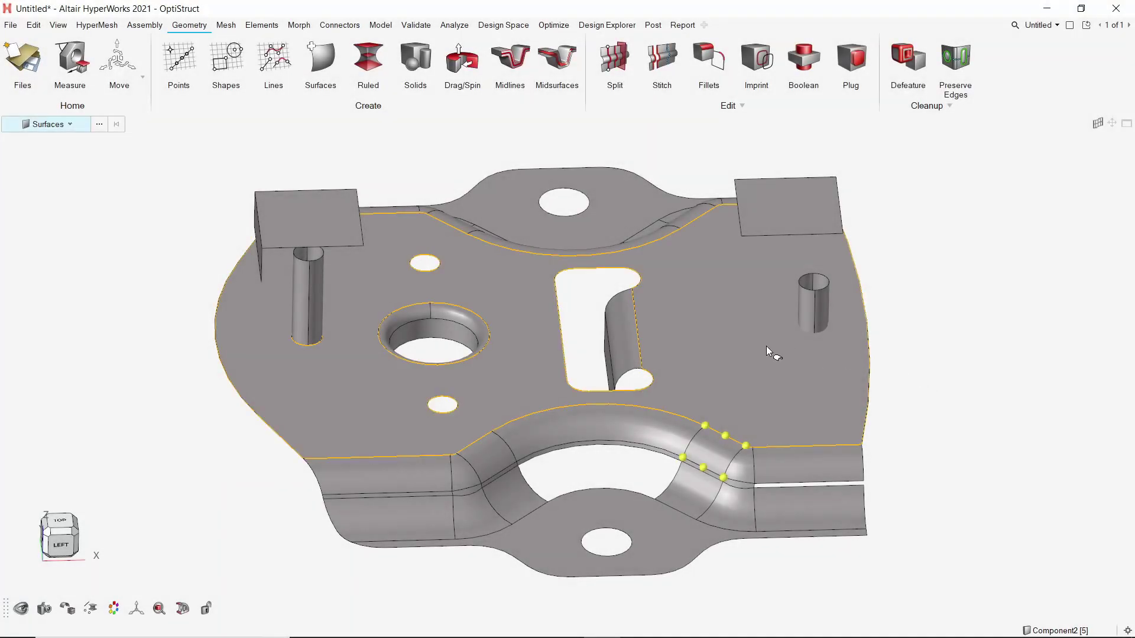
Step: Turn off automatic geometry colouring and display the plate model in Mixed mode
mouse_move(766, 346)
middle_mouse_down()
mouse_move(762, 402)
mouse_move(757, 368)
middle_mouse_up()
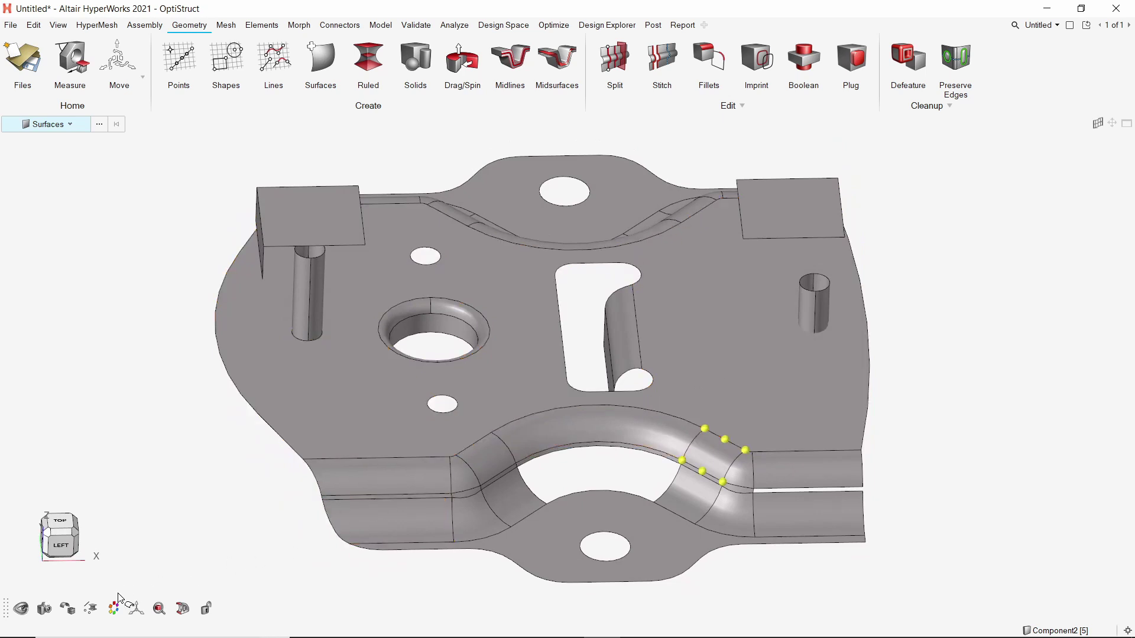
left_click(113, 612)
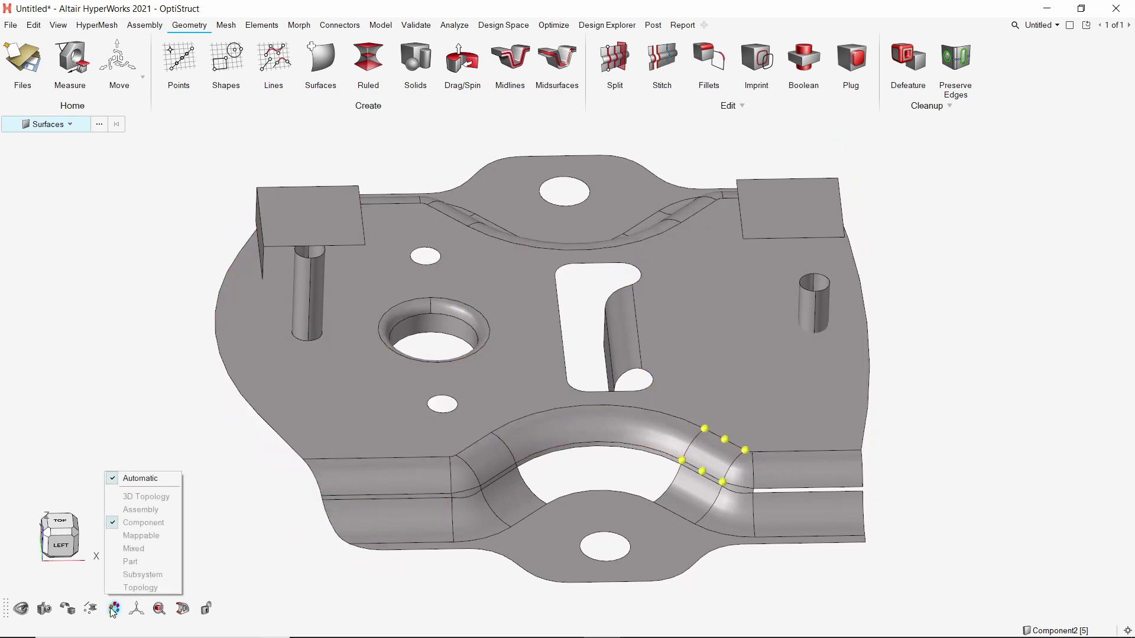
left_click(148, 480)
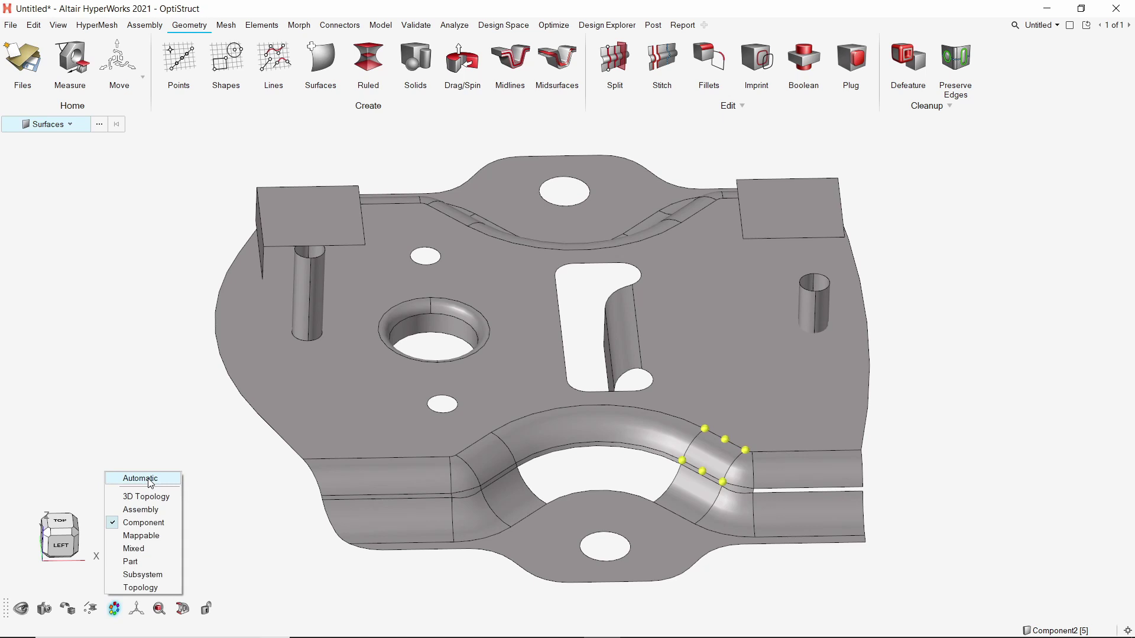
left_click(147, 549)
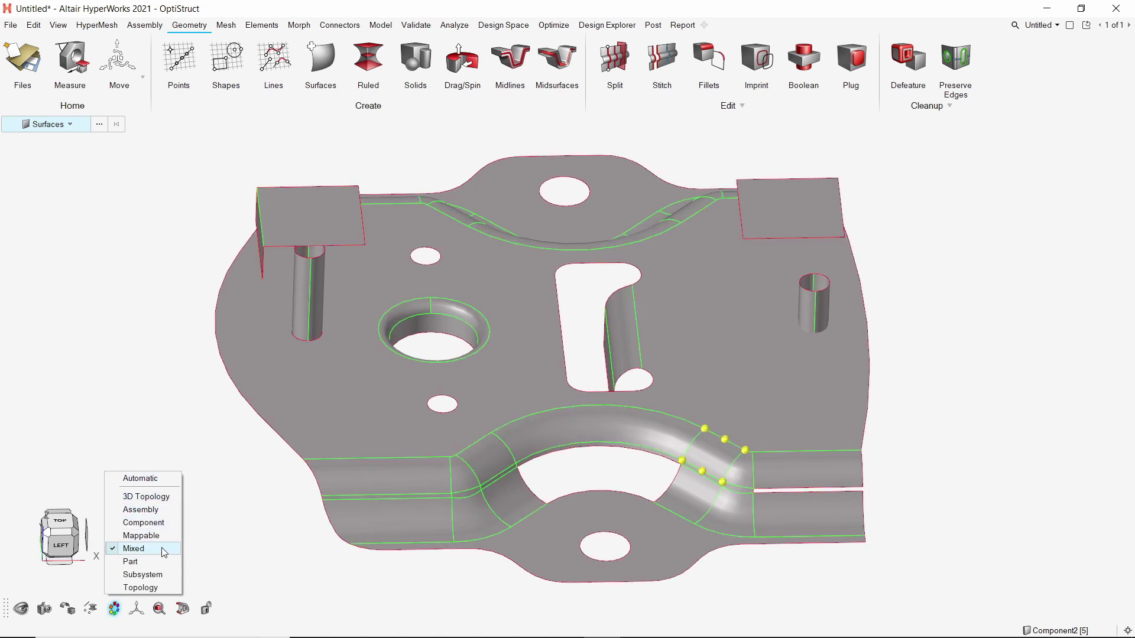
left_click(230, 548)
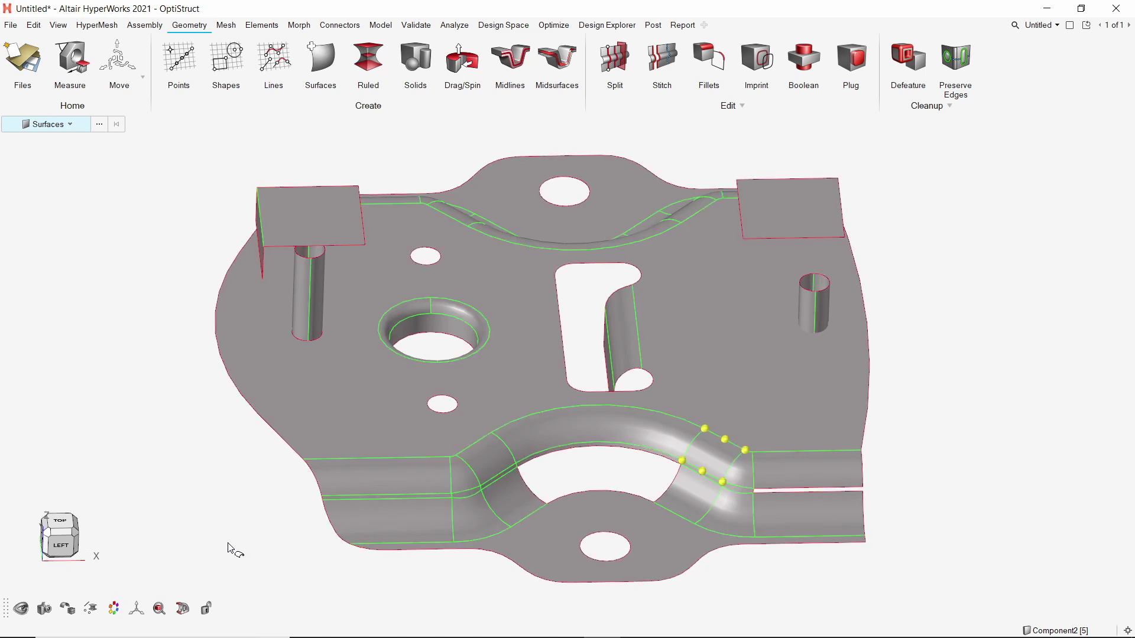
Step: Split the flange surface above the narrow gap interactively, from its upper edge to the outer end edge and across to the inner edge
left_click(615, 60)
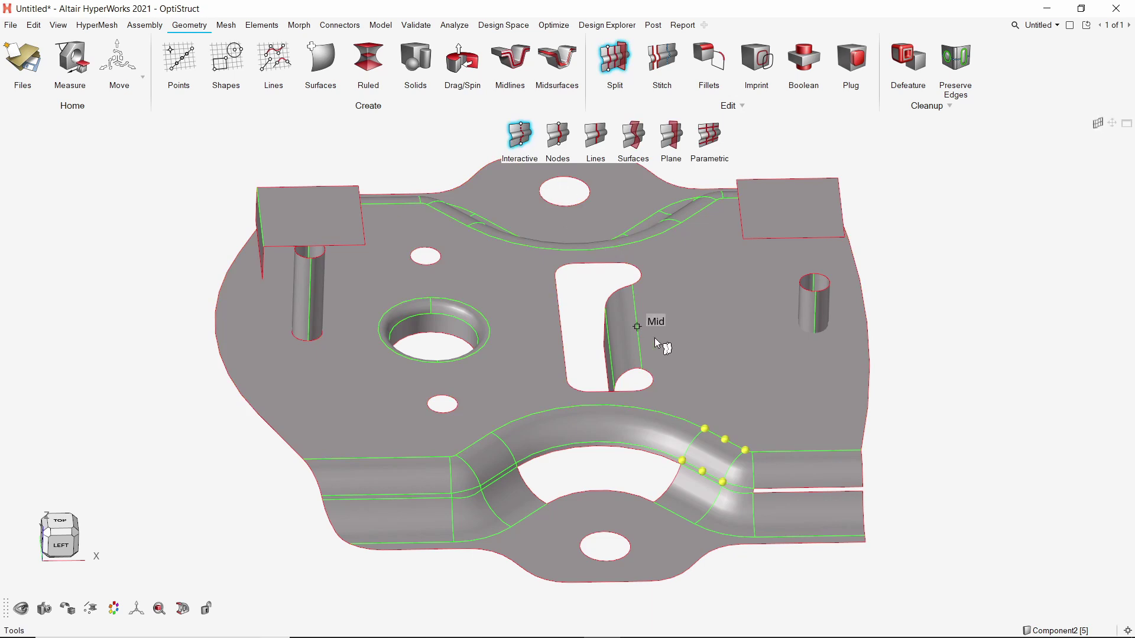
scroll(821, 467, "up", 8)
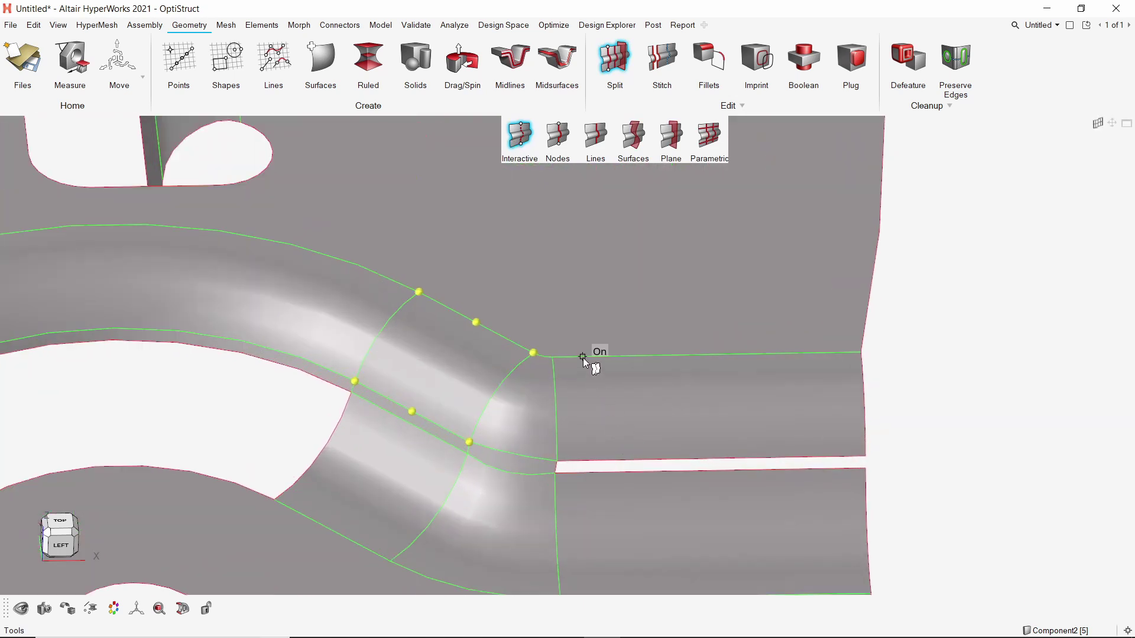
left_click(583, 357)
left_click(721, 355)
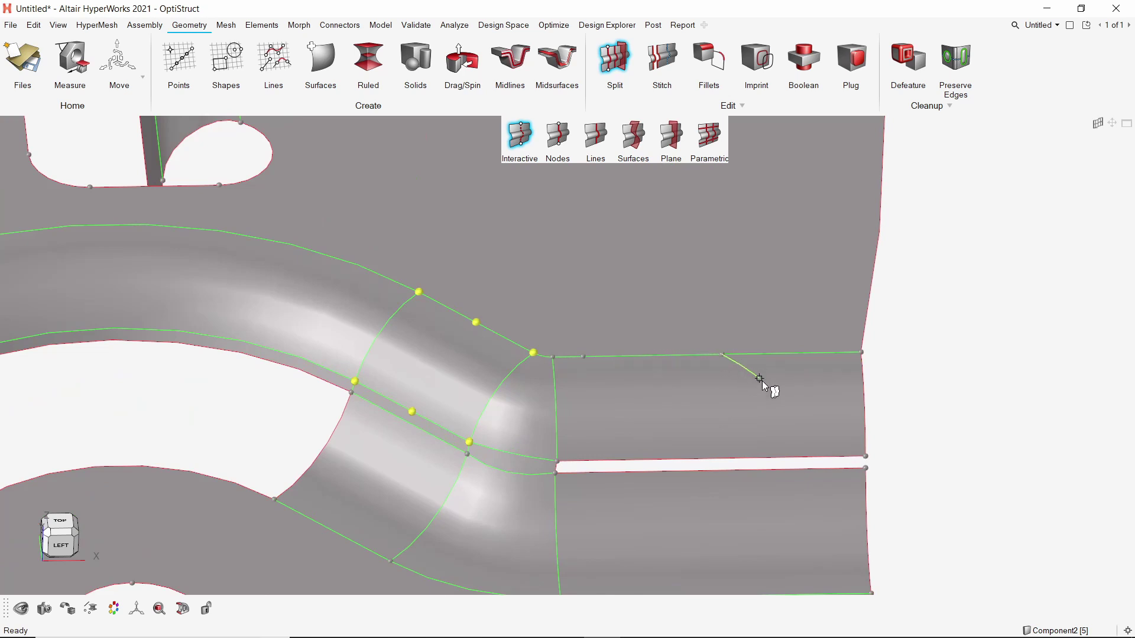
left_click(867, 404)
left_click(555, 404)
Step: Split the curved flange patch by nodes, through the two middle nodes on its upper and lower edges
left_click(558, 142)
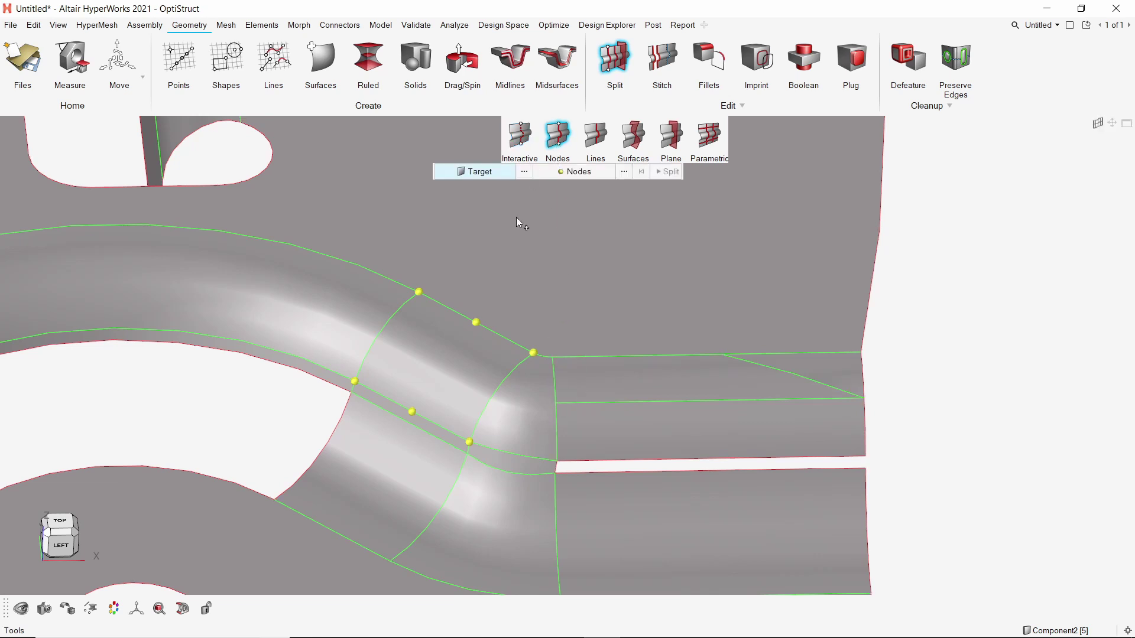
left_click(452, 367)
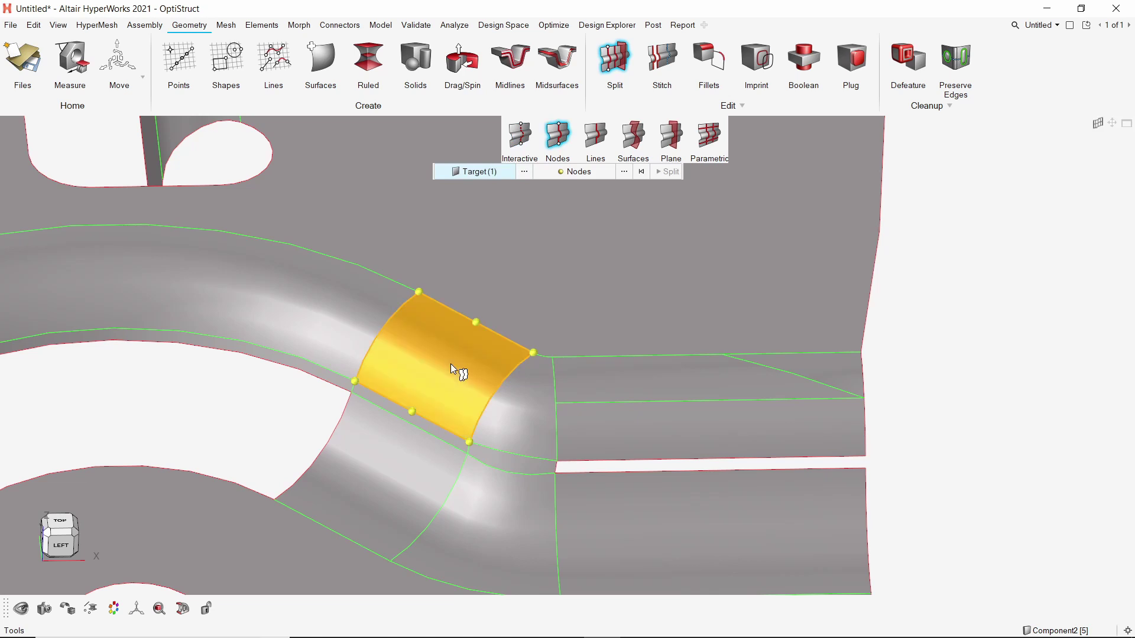
left_click(571, 173)
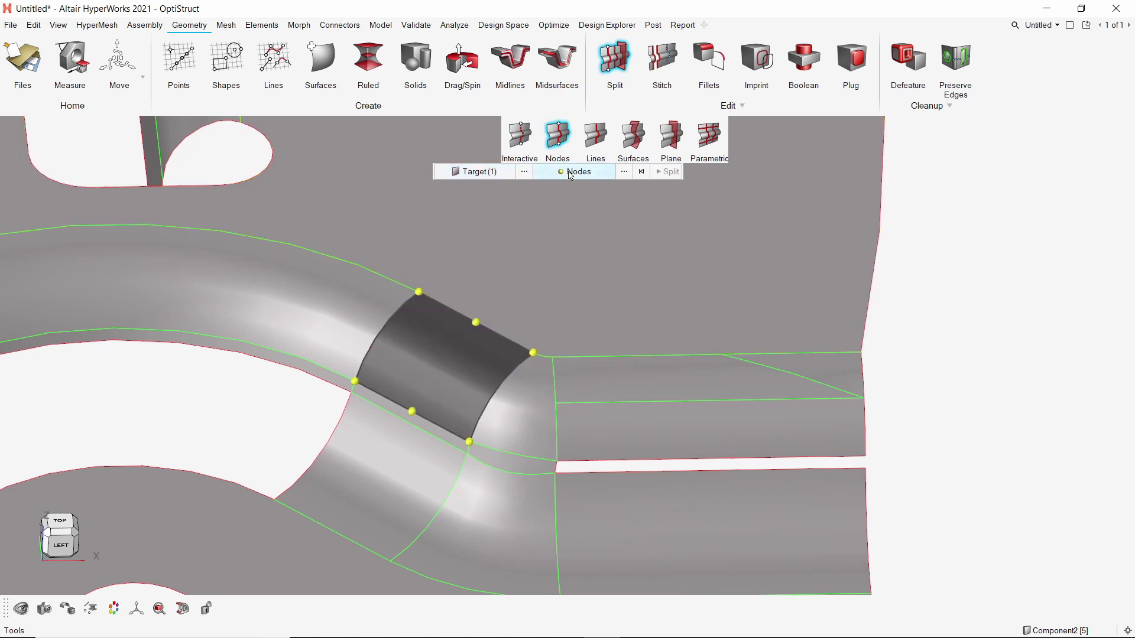
left_click(476, 323)
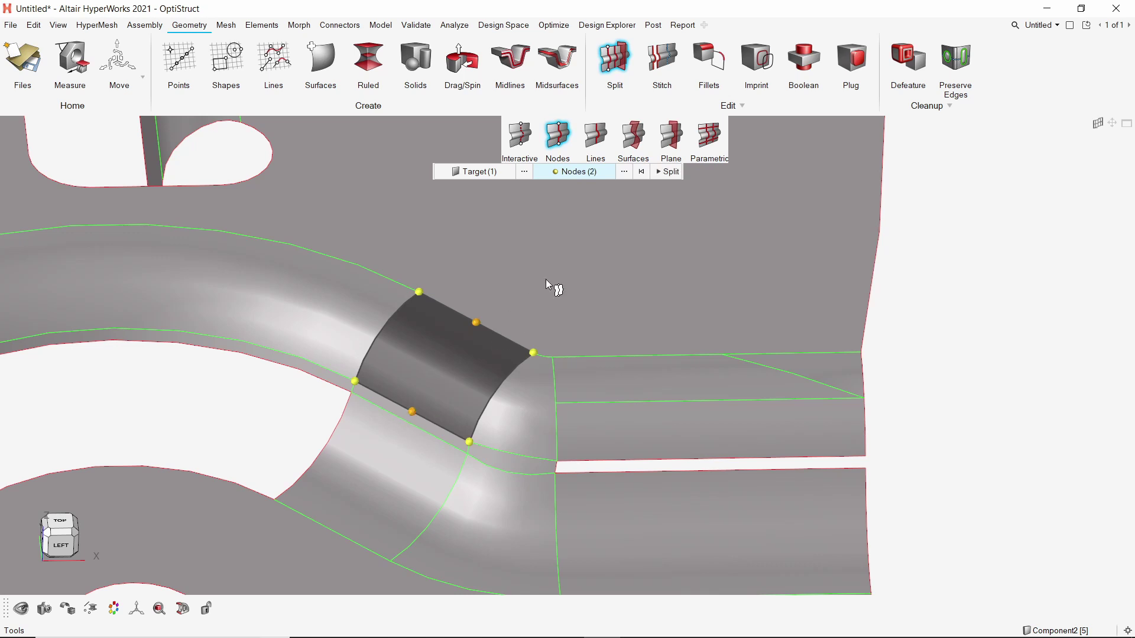
left_click(669, 177)
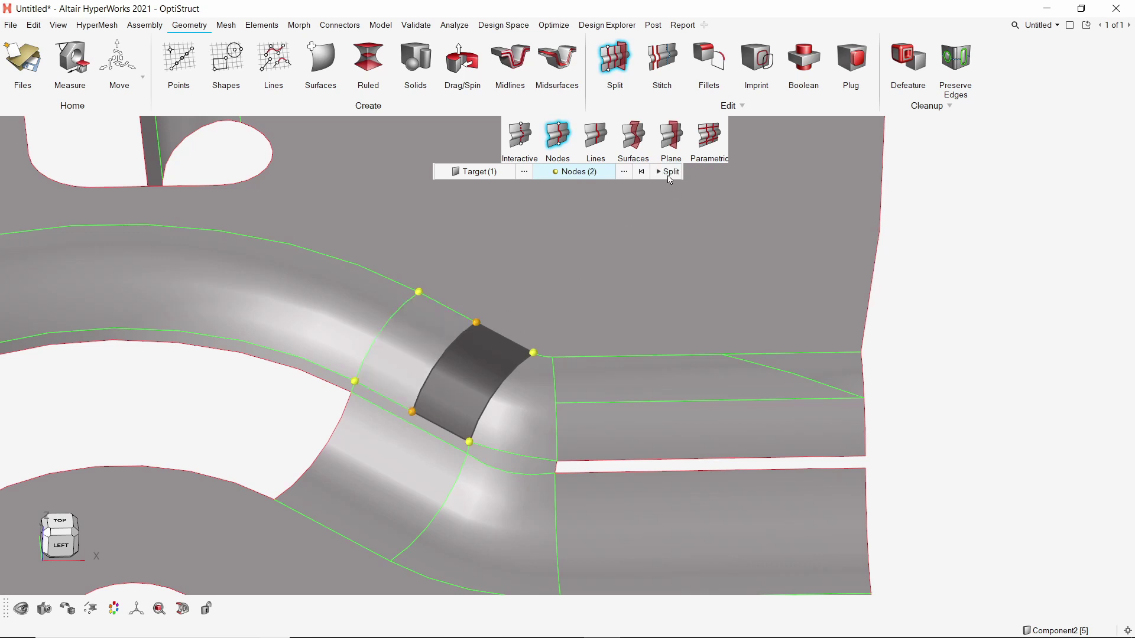
Step: Split the raised horizontal surface above the tall cylinder by lines, using the cylinder's upper edge arc projected along direction 0, 0, 1
left_click(595, 139)
right_click_drag(329, 325, 724, 426, "ctrl")
scroll(723, 427, "down", 5)
right_click_drag(370, 283, 407, 353, "ctrl")
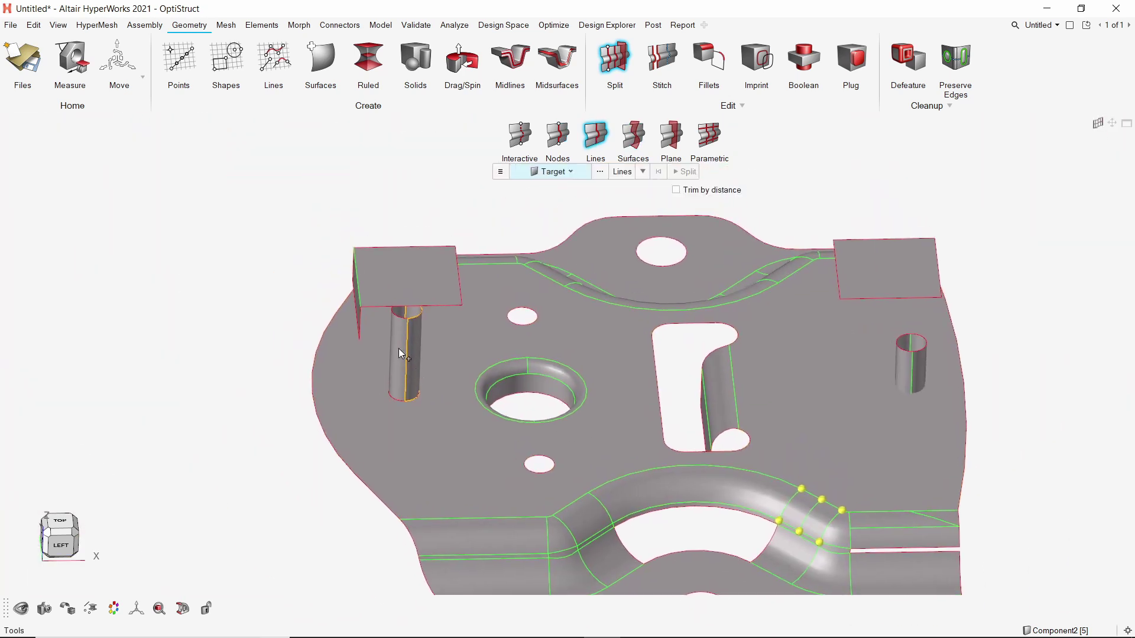
scroll(381, 317, "up", 1)
scroll(386, 324, "up", 3)
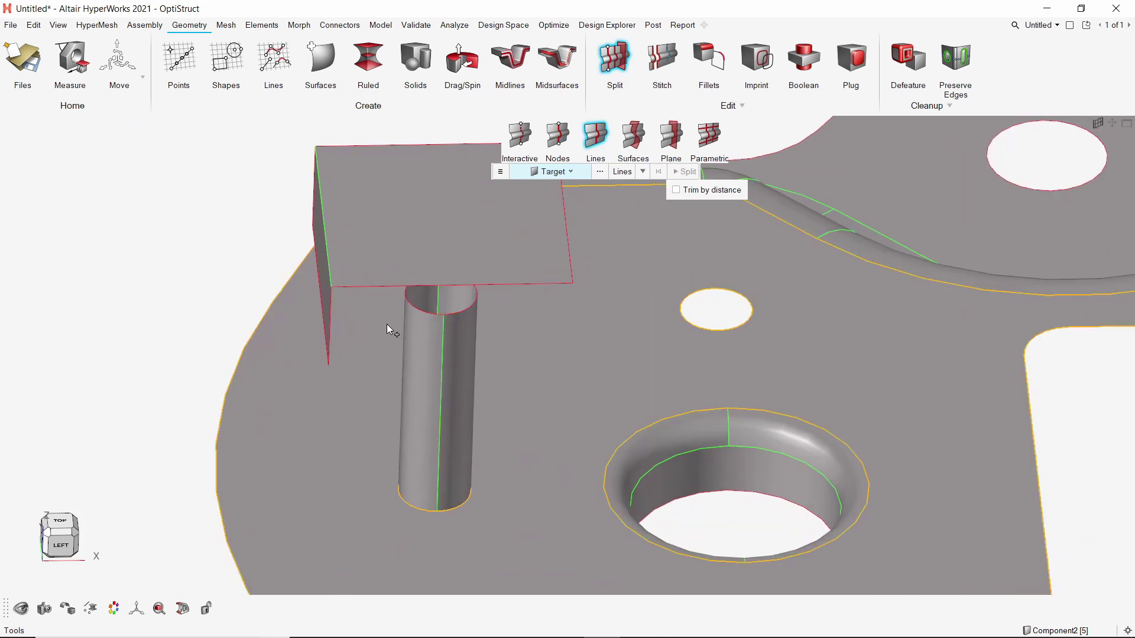
left_click(413, 239)
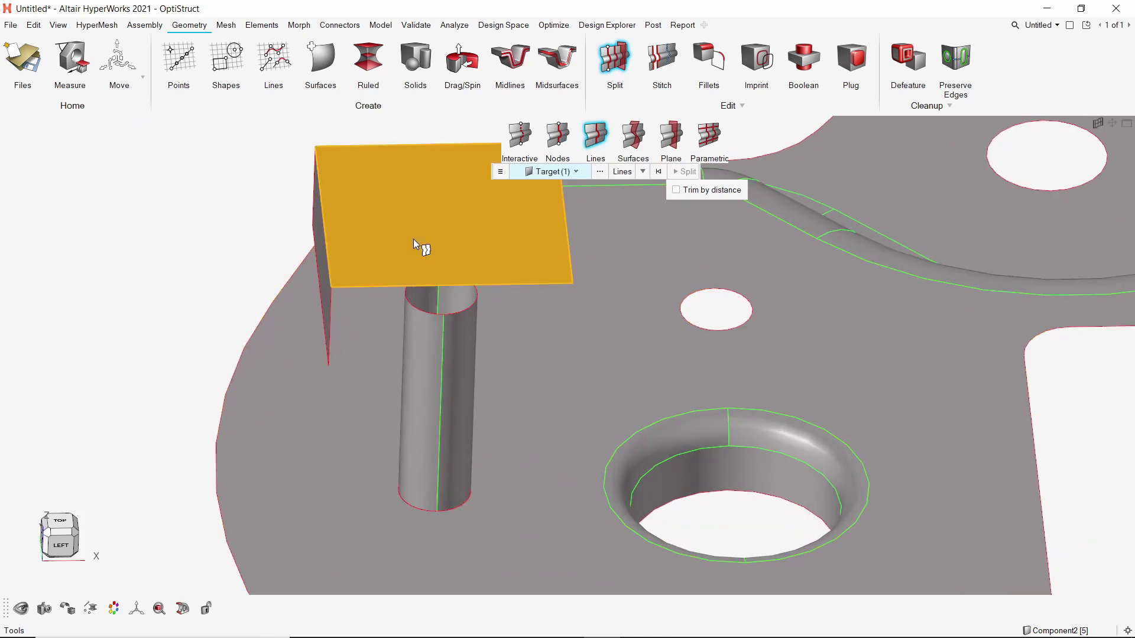
middle_click(591, 192)
left_click(417, 312)
left_click_drag(417, 312, 453, 316, "ctrl")
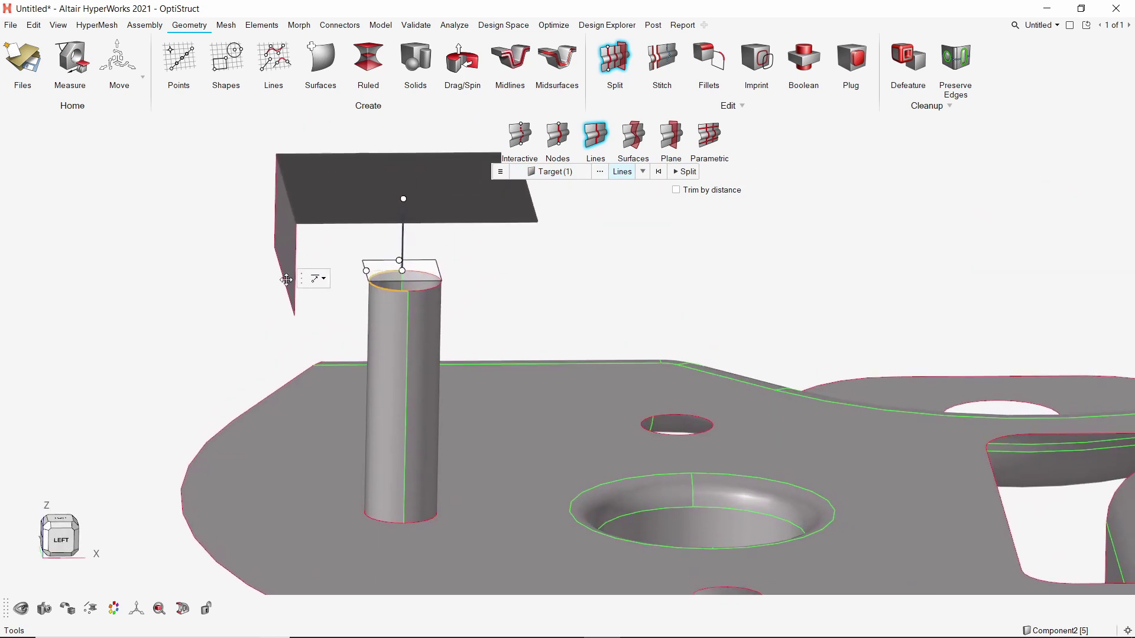
scroll(435, 321, "up", 3)
left_click(407, 239)
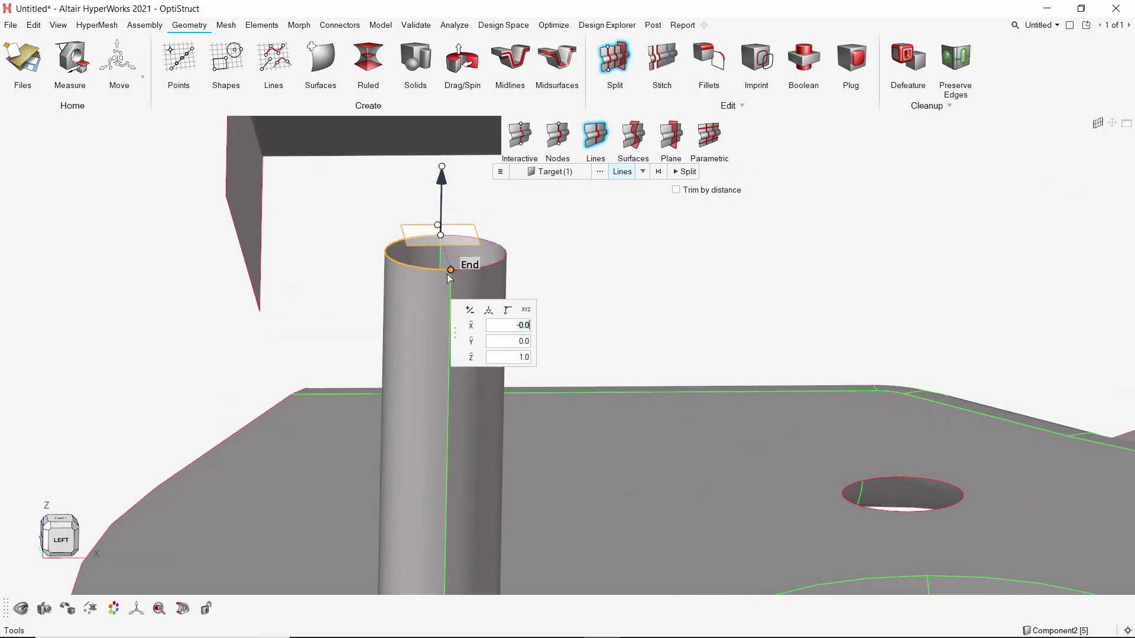
left_click(449, 260)
left_click_drag(503, 263, 455, 198)
left_click_drag(491, 360, 553, 385, "ctrl")
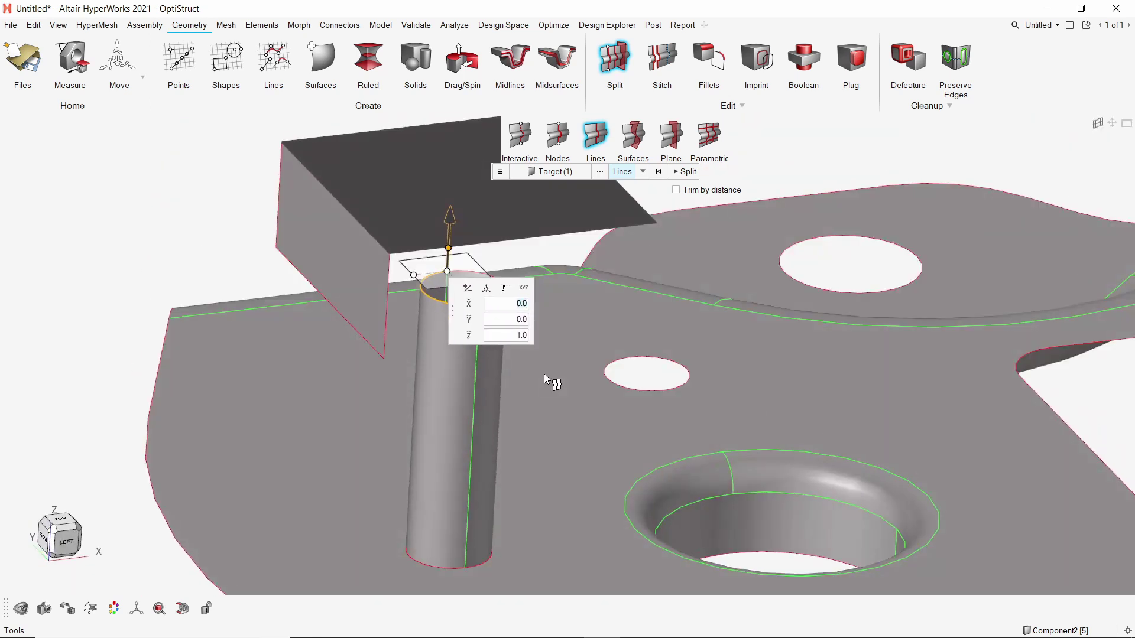
left_click(681, 171)
left_click_drag(467, 283, 414, 355, "ctrl")
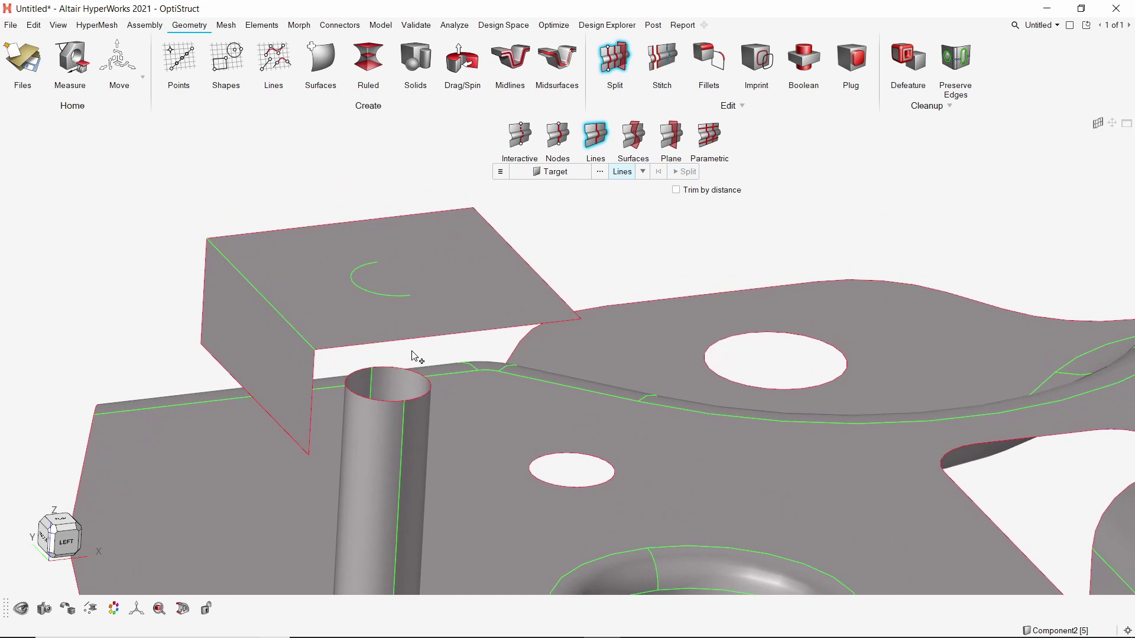
Step: Split the main plate surface by surfaces, using both faces of the short cylinder as the tool with Trim both enabled
left_click(633, 136)
left_click_drag(591, 331, 663, 374, "ctrl")
scroll(663, 373, "up", 5)
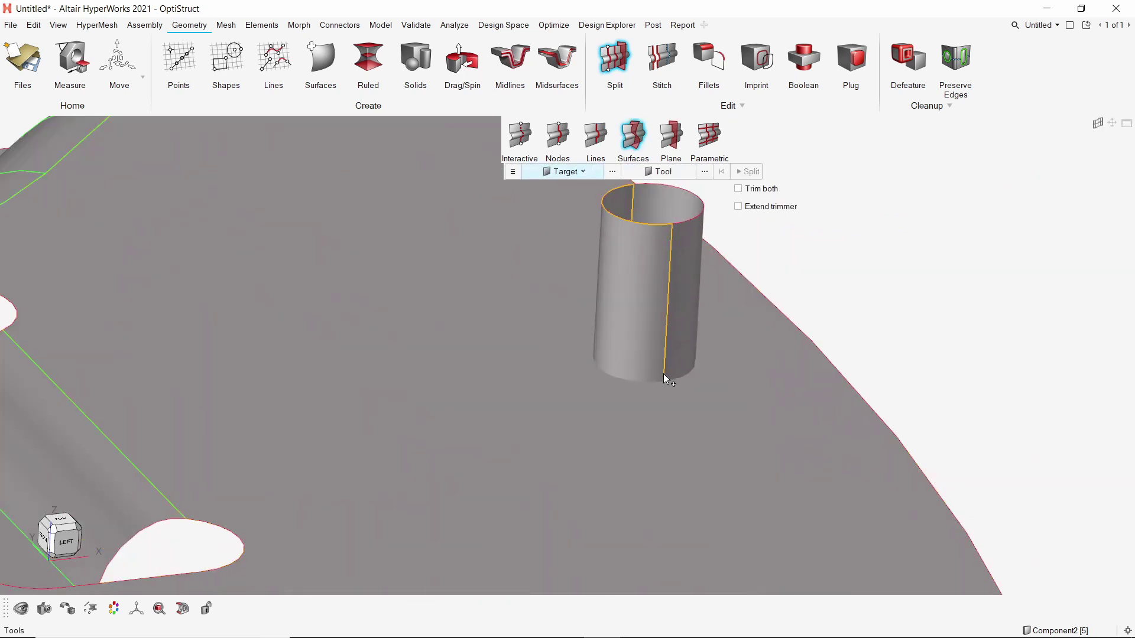
left_click(669, 427)
left_click(659, 171)
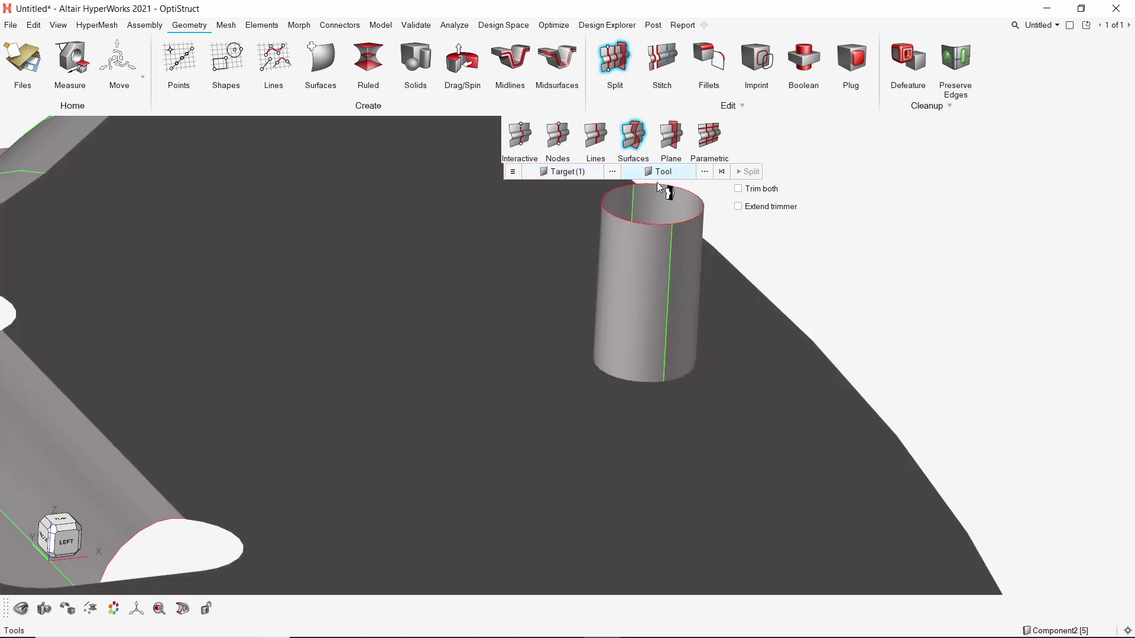
left_click(628, 289)
left_click(680, 284)
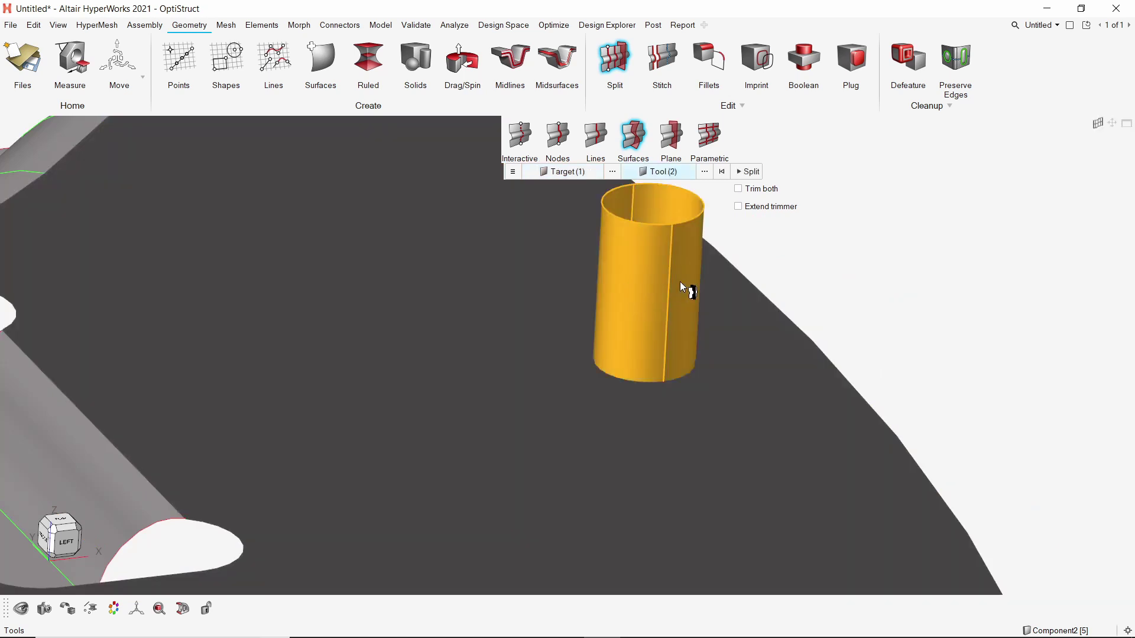
left_click(740, 190)
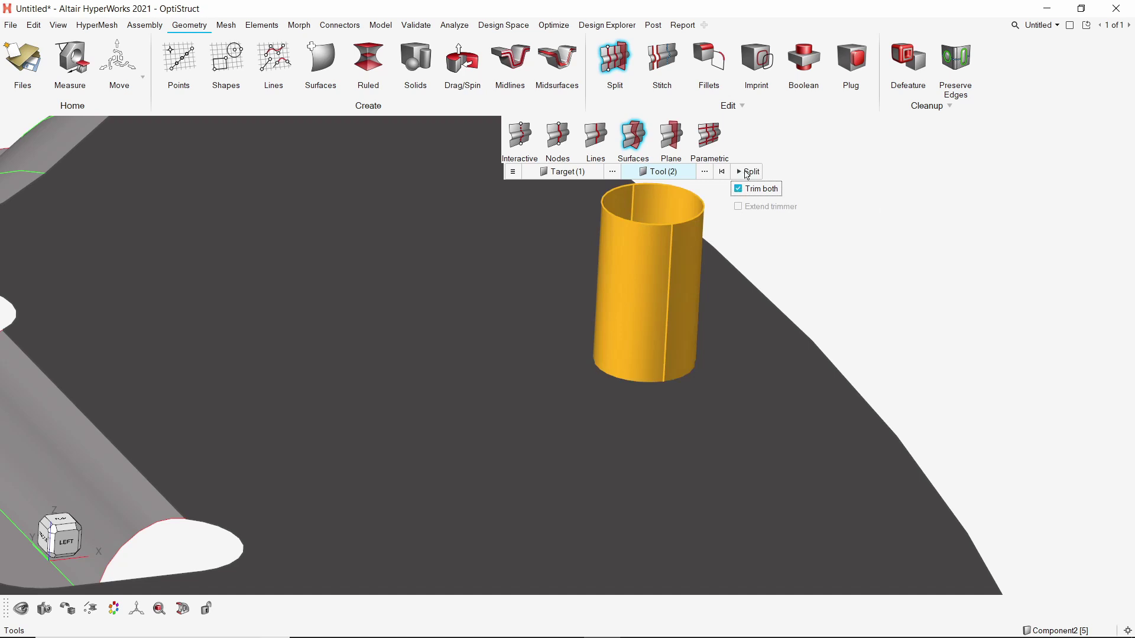
left_click(748, 172)
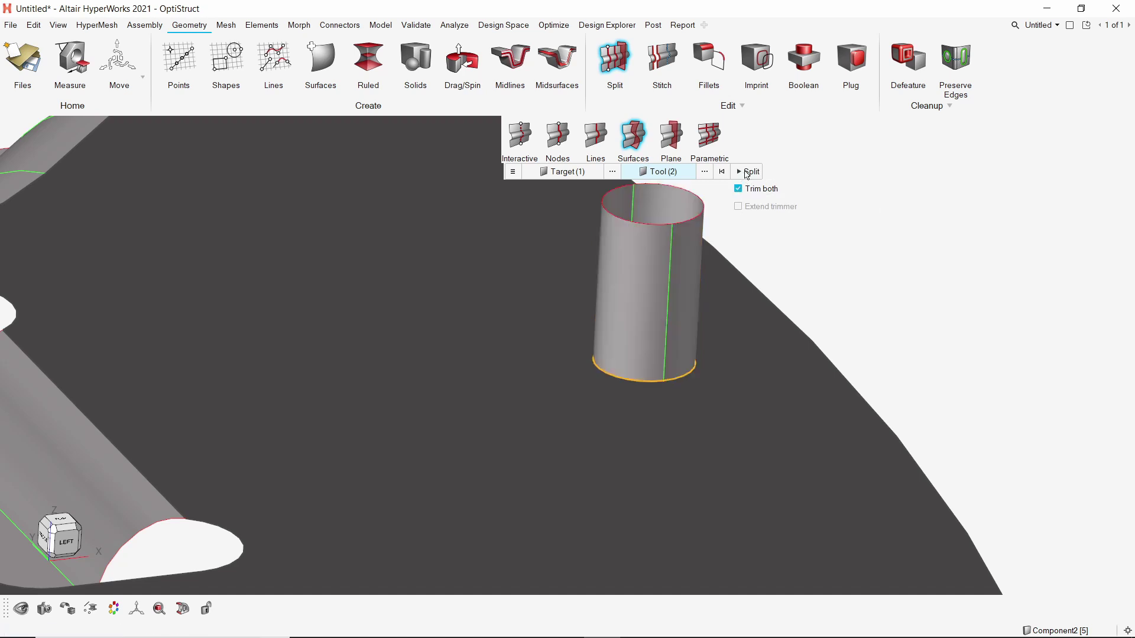
Step: Split one half of the tall cylinder's wall with a plane about midway up its seam edge, with normal 0, 0, 1
left_click(670, 137)
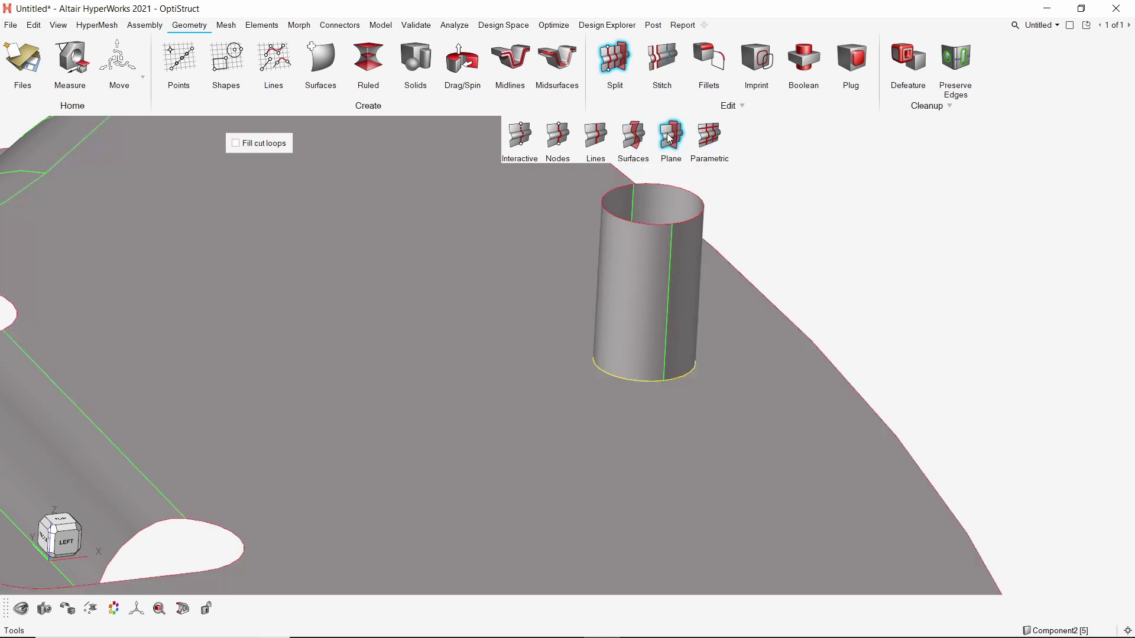
key("f")
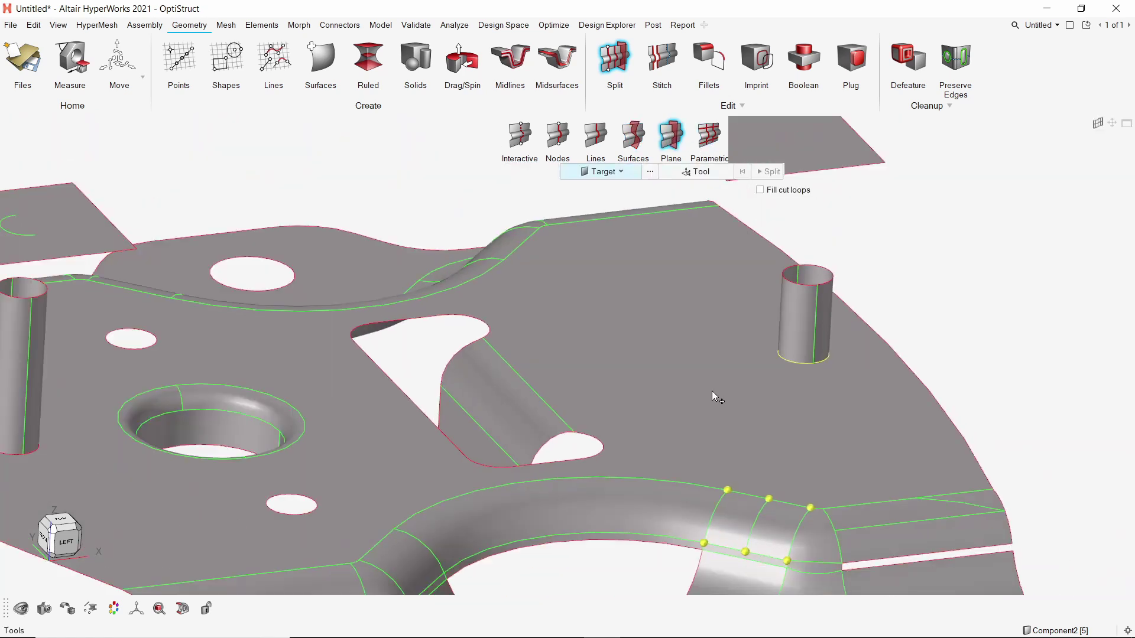
middle_click_drag(712, 391, 736, 449)
right_click_drag(369, 432, 520, 420)
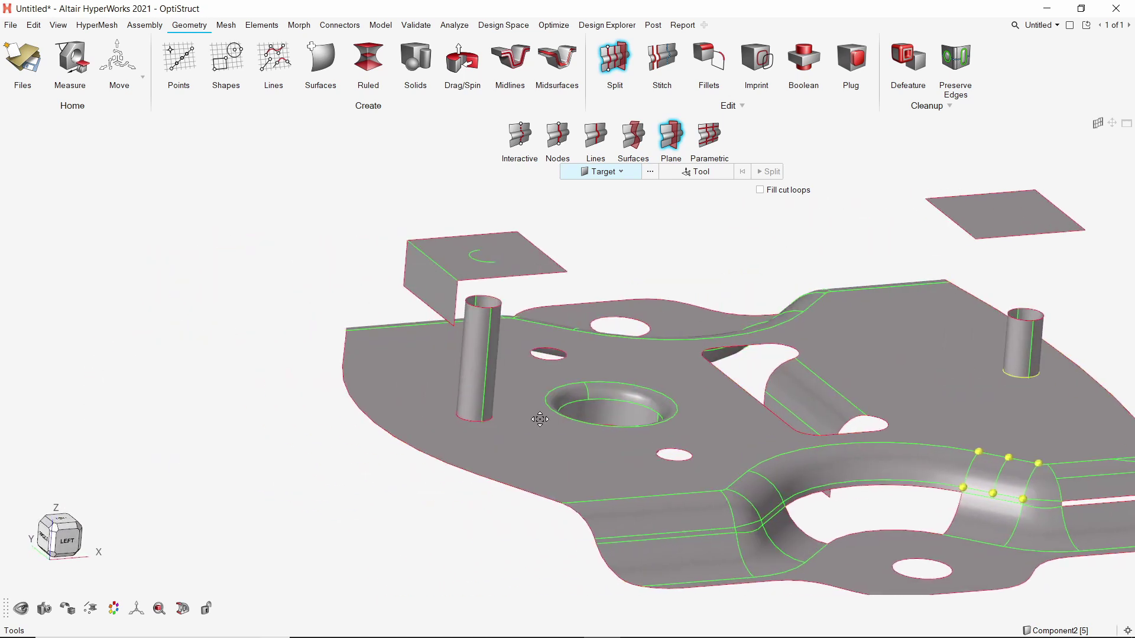
scroll(499, 349, "up", 3)
left_click(519, 355)
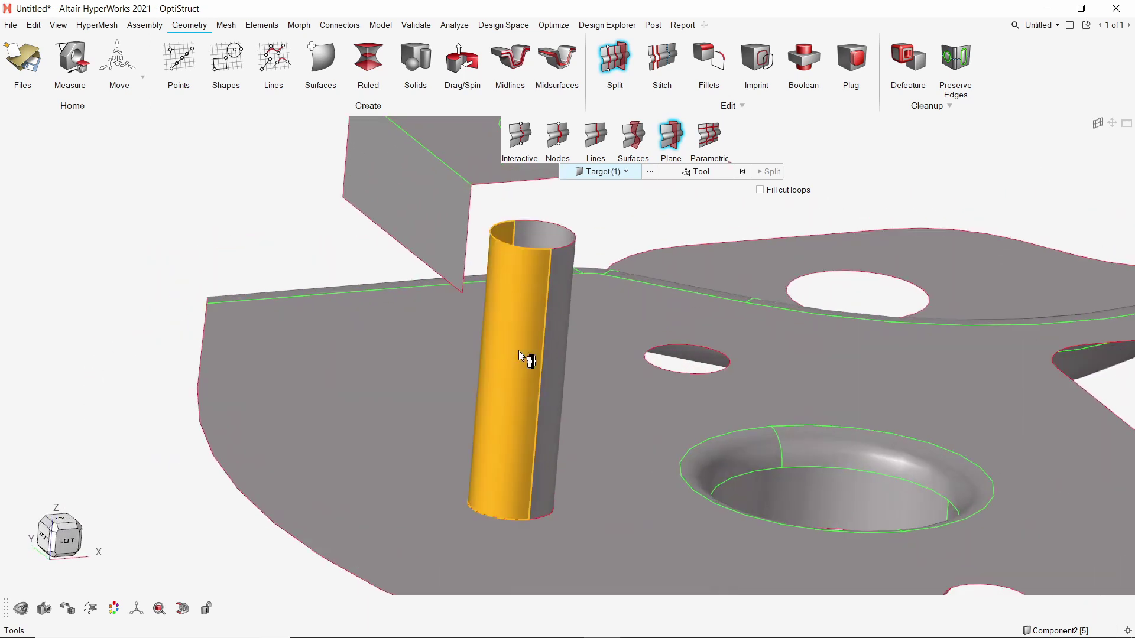
left_click(696, 171)
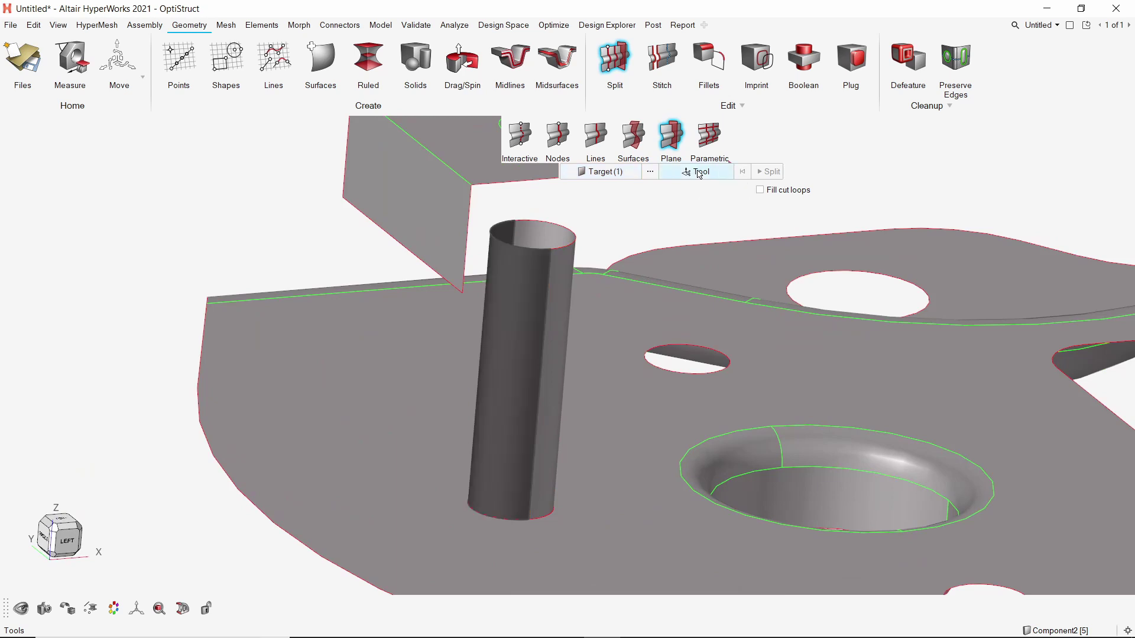
right_click_drag(658, 292, 405, 362)
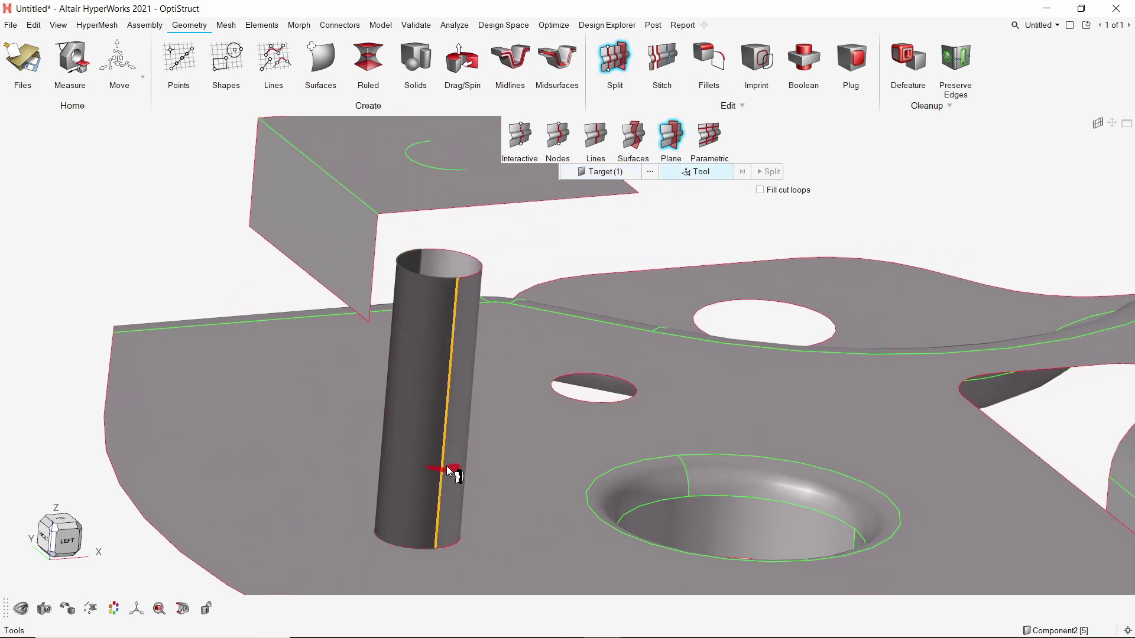
left_click(445, 415)
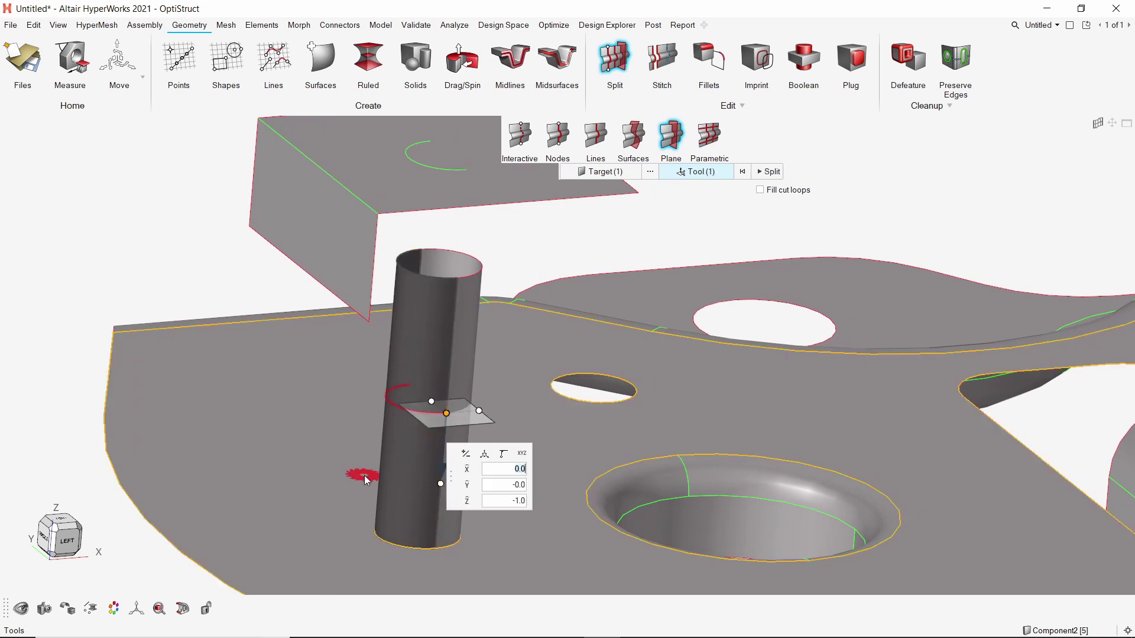
left_click(519, 488)
left_click(520, 501)
type("1")
key("Return")
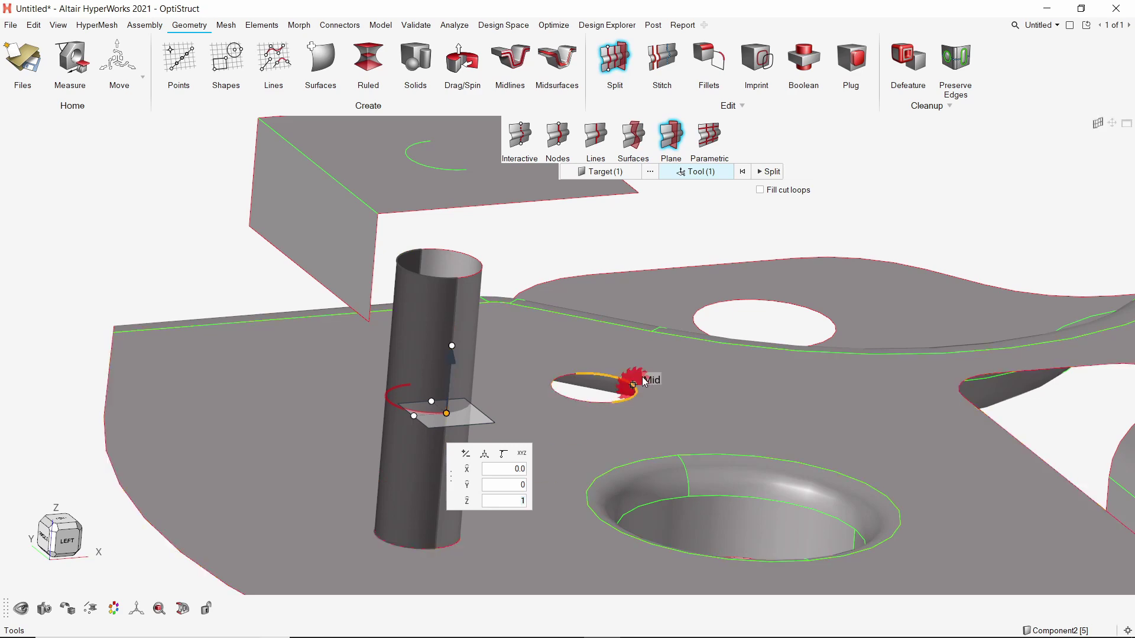
left_click(772, 172)
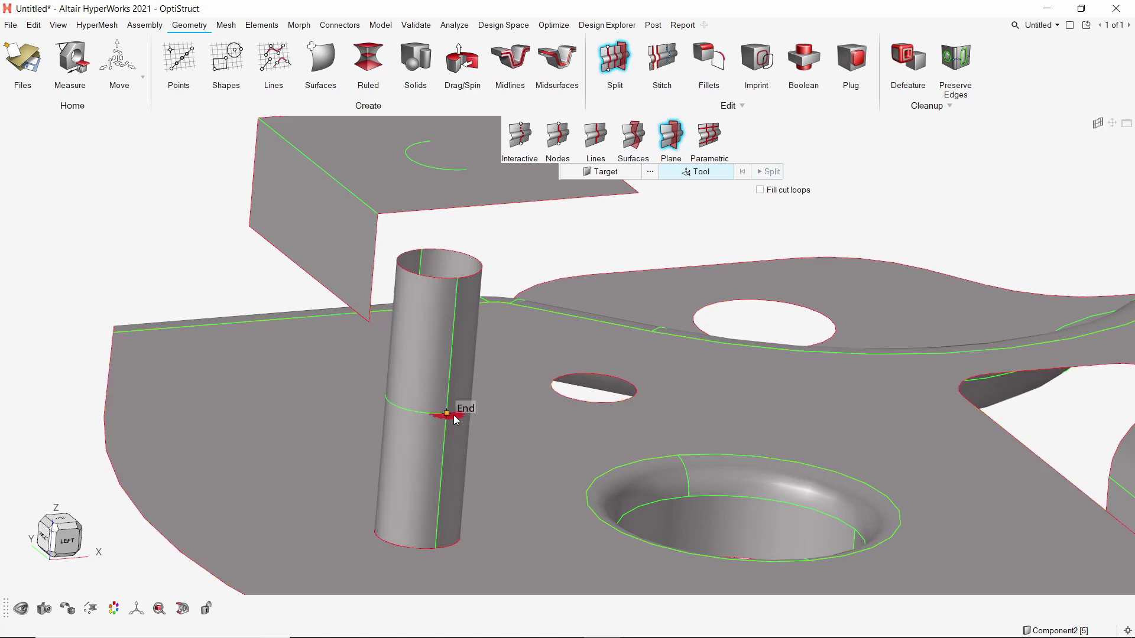
middle_click_drag(451, 413, 579, 355)
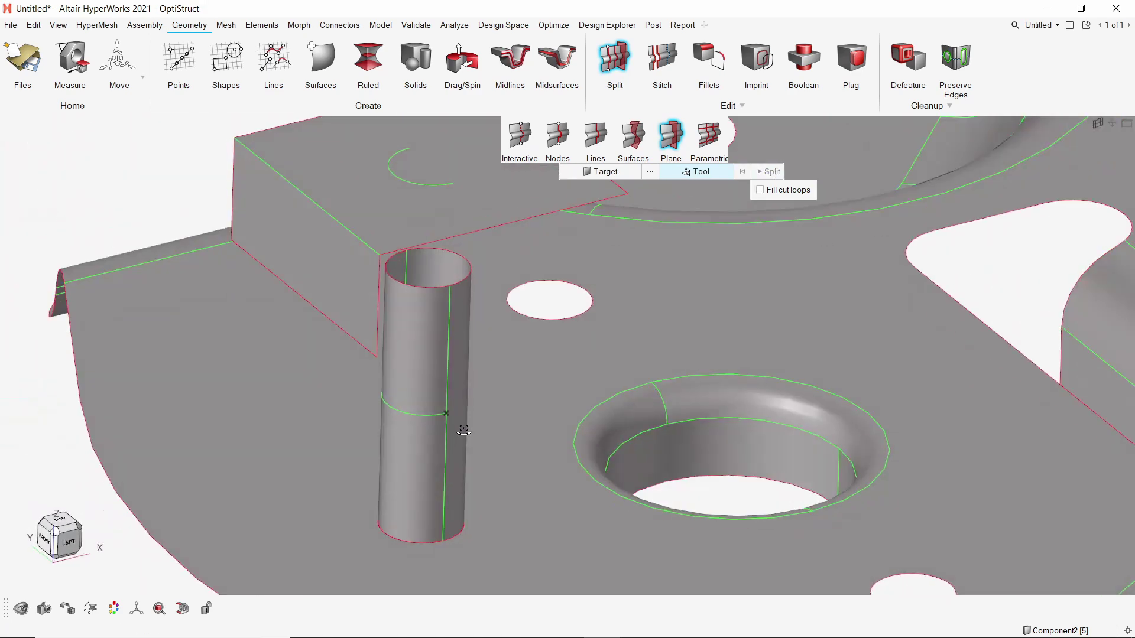
Step: Split the plate's curved outer edge parametrically with a value of 5 and leave the Split tool
left_click(717, 138)
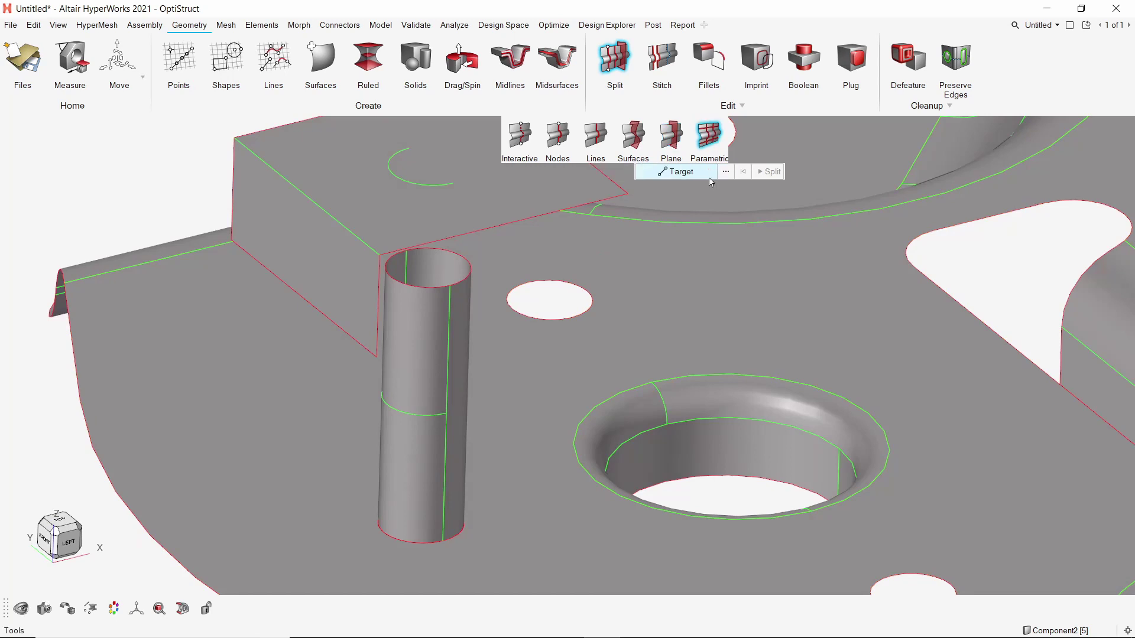
right_click_drag(298, 453, 427, 325)
scroll(428, 324, "down", 4)
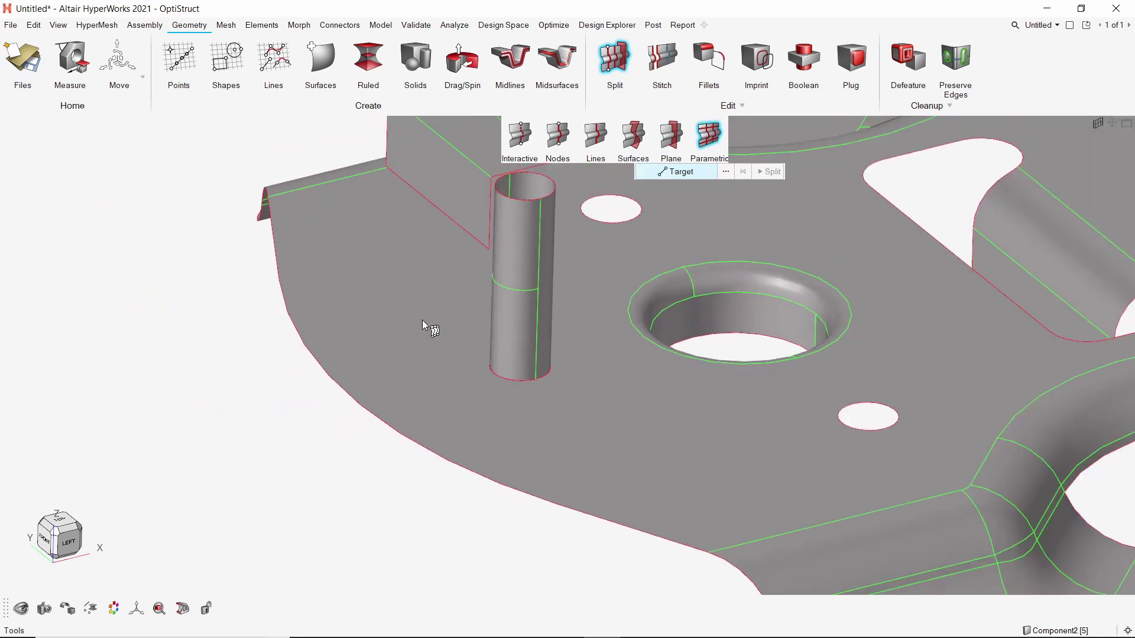
left_click(384, 424)
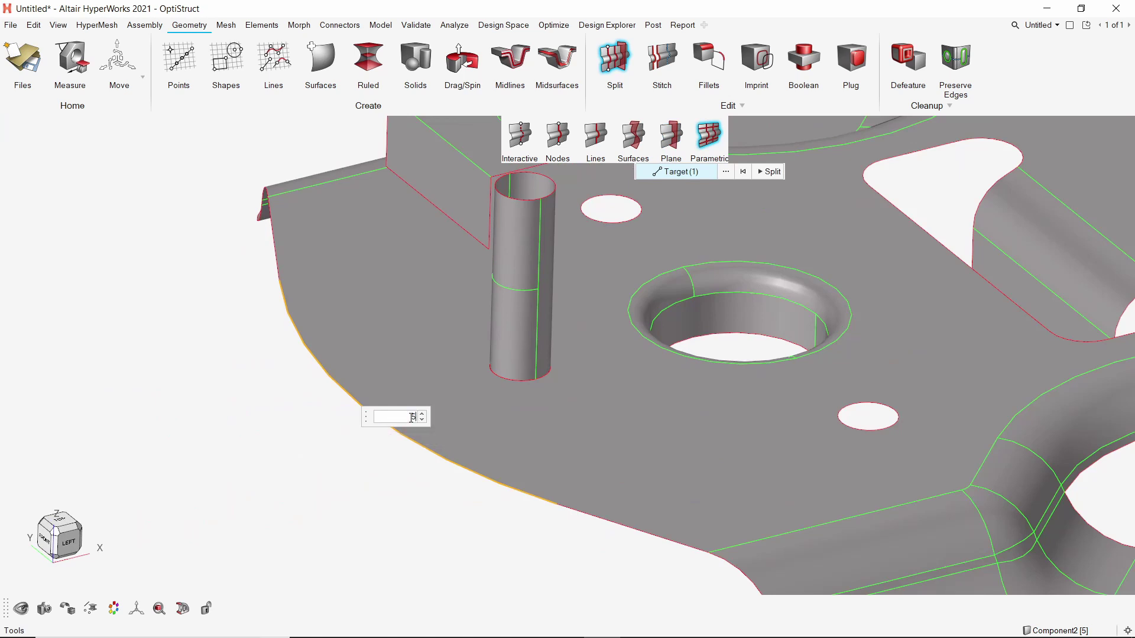
key("Return")
key("Escape")
key("f")
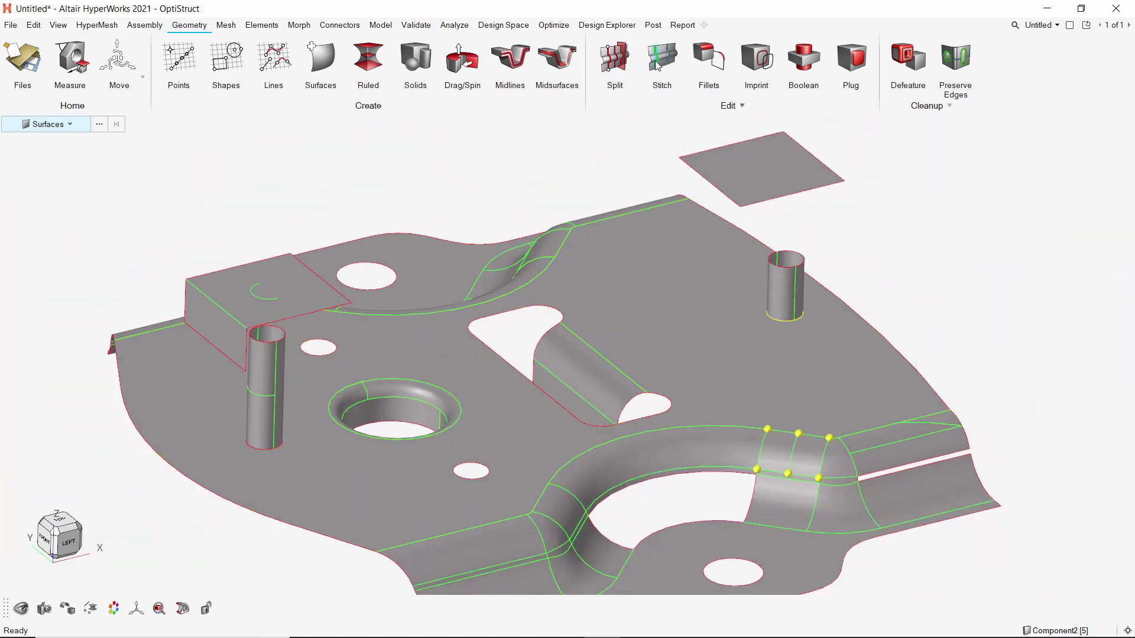
Step: Stitch the tall cylinder's base edge to the main plate surface
left_click(658, 66)
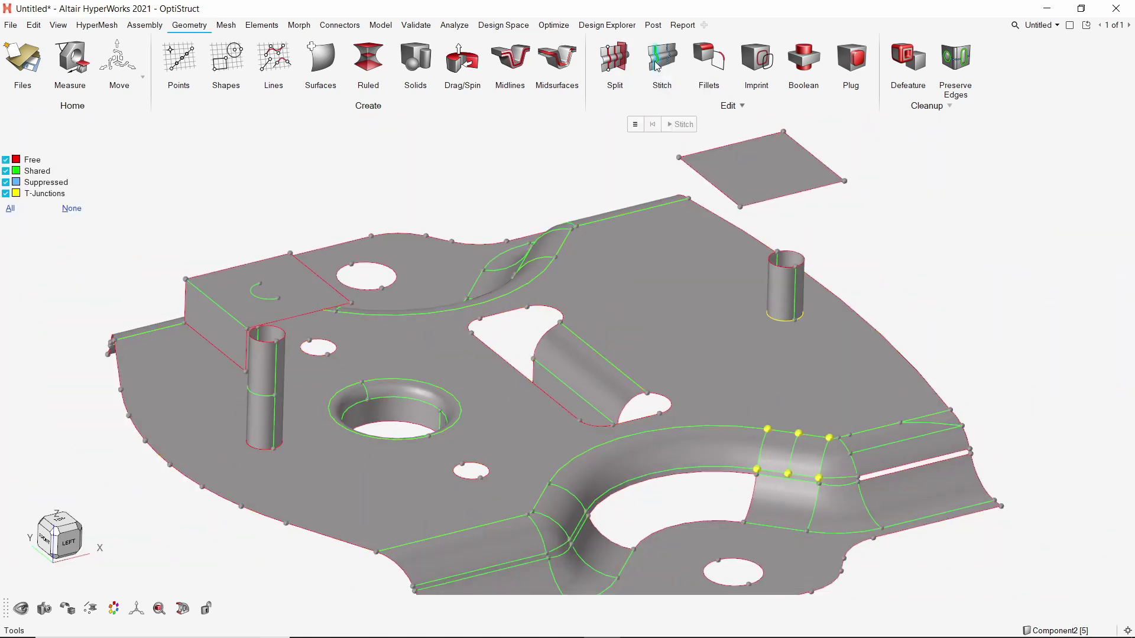
middle_click_drag(182, 431, 363, 390)
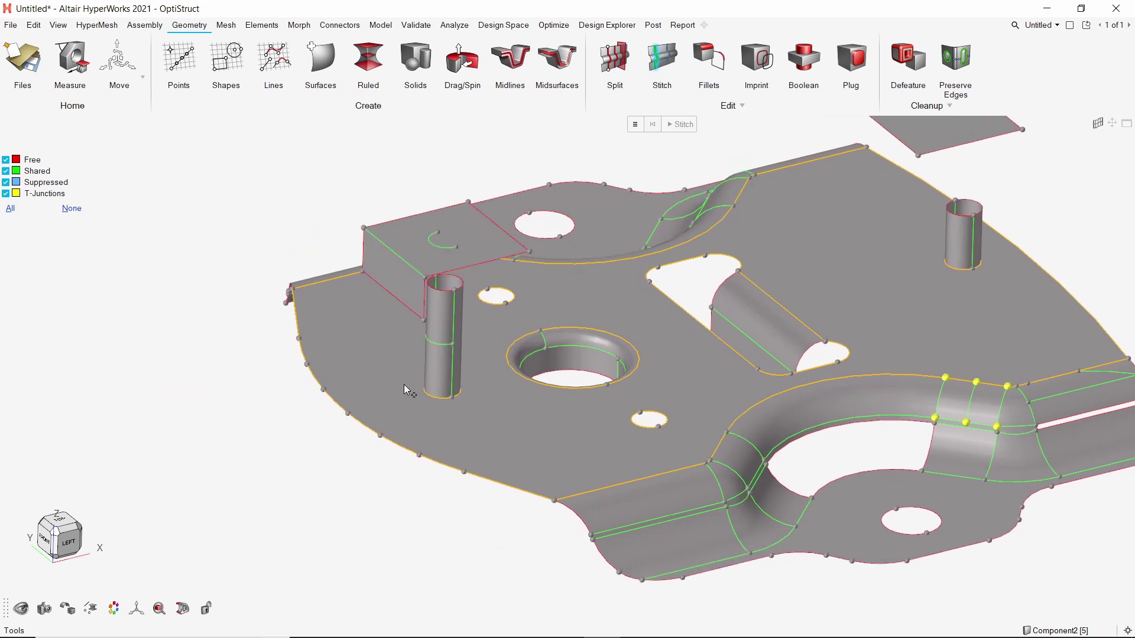
scroll(428, 409, "up", 5)
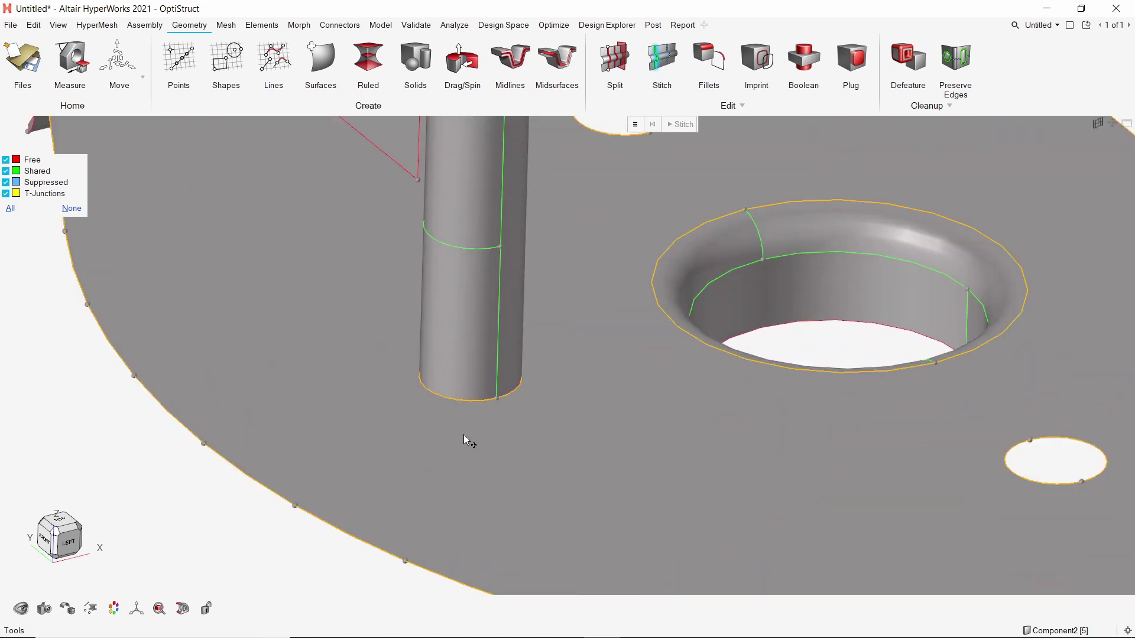
left_click(488, 402)
left_click(675, 57)
scroll(646, 387, "down", 2)
middle_click_drag(646, 388, 435, 337)
scroll(435, 331, "down", 3)
scroll(605, 446, "up", 5)
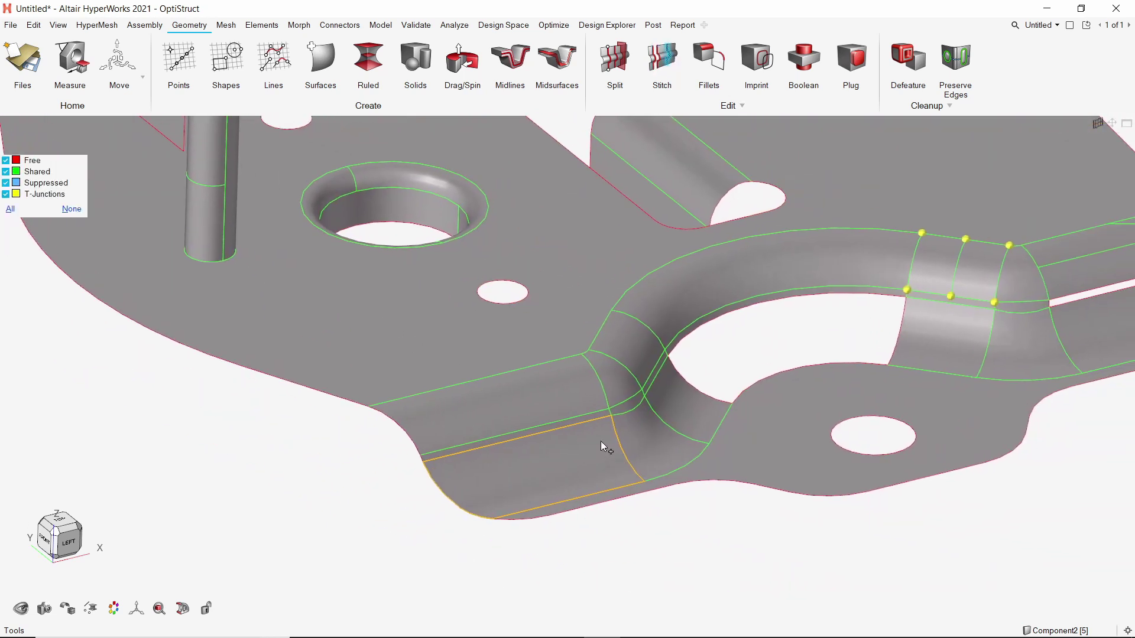
Step: Suppress the three connected shared edges running along the lower side of the plate's bent flange and around its corner
scroll(582, 430, "up", 1)
left_click(594, 413)
left_click(689, 383)
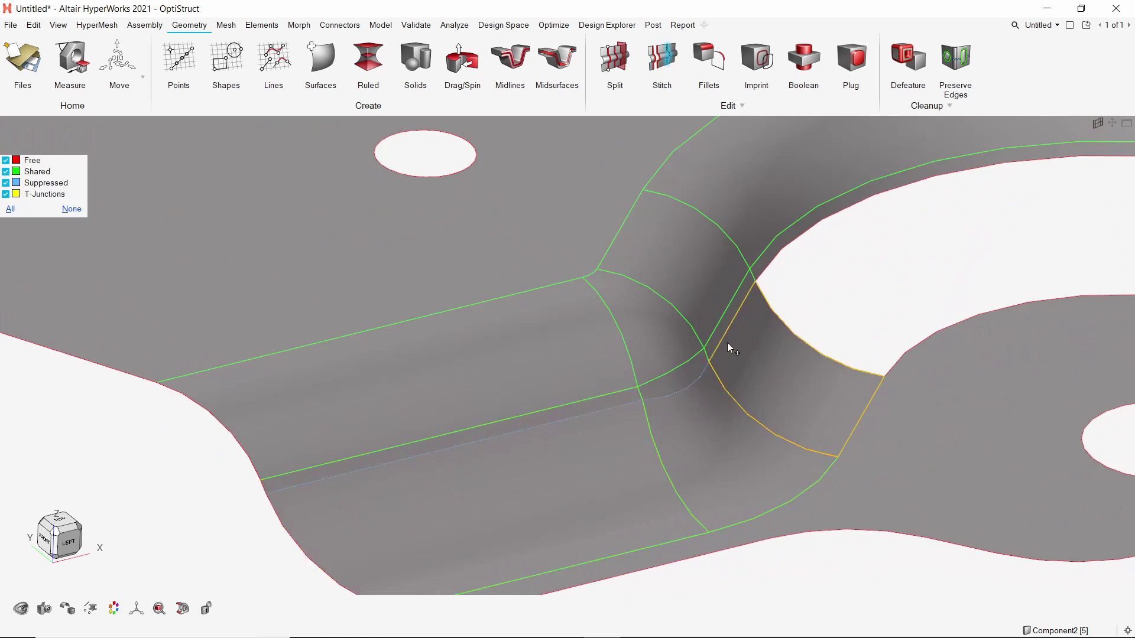
left_click(784, 395)
scroll(766, 565, "down", 5)
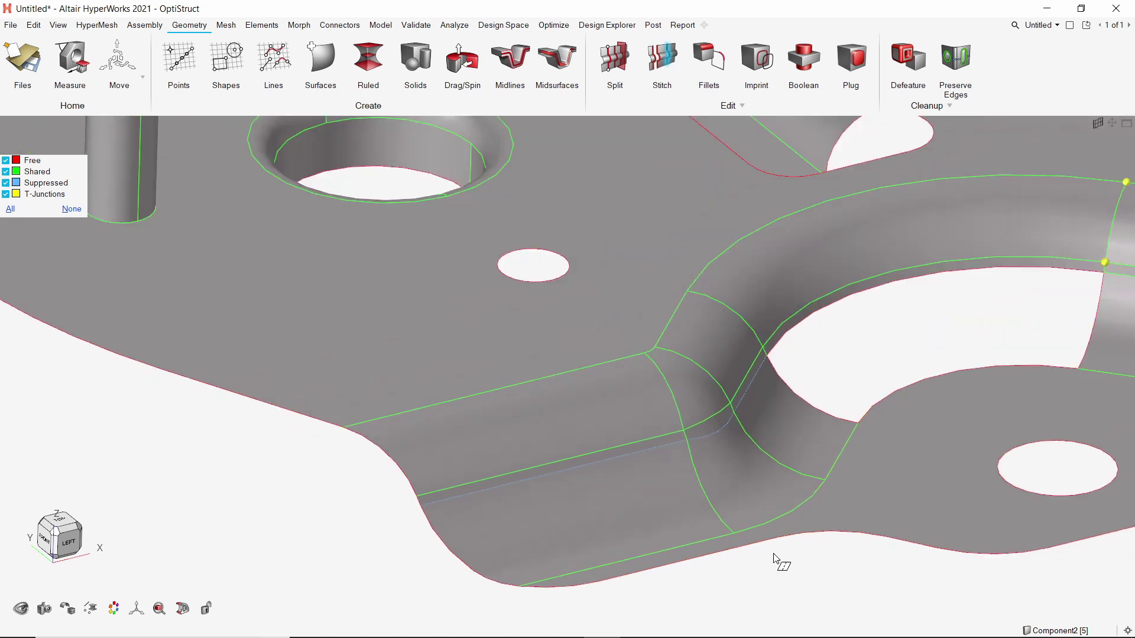
scroll(774, 559, "down", 1)
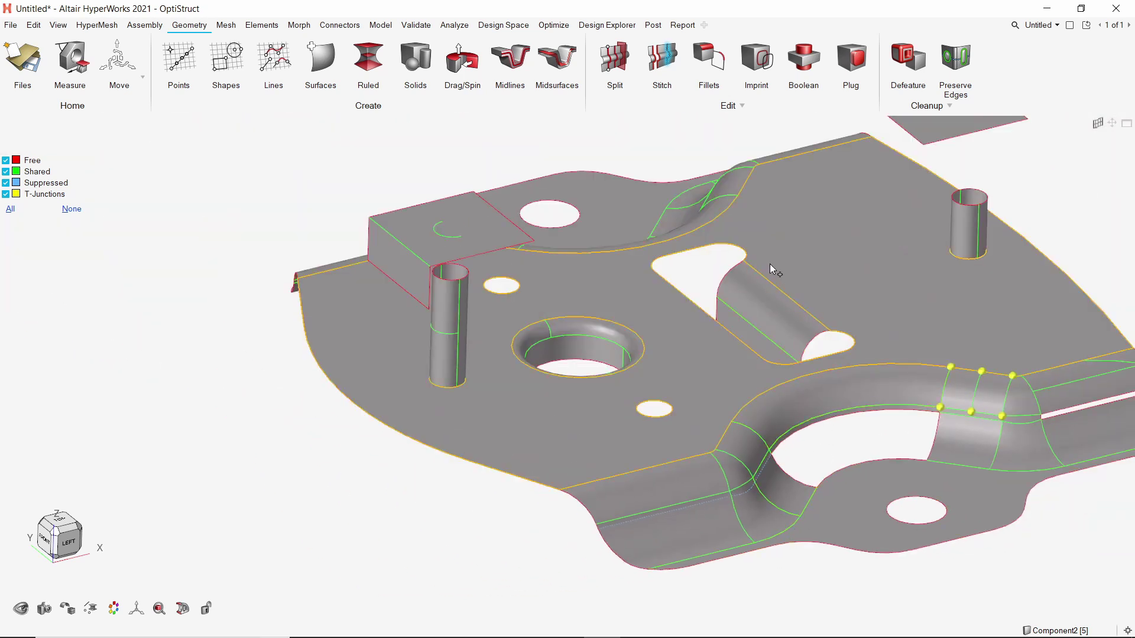
Step: Fillet the corner between the top and vertical faces of the raised bracket beside the tall cylinder
left_click(708, 54)
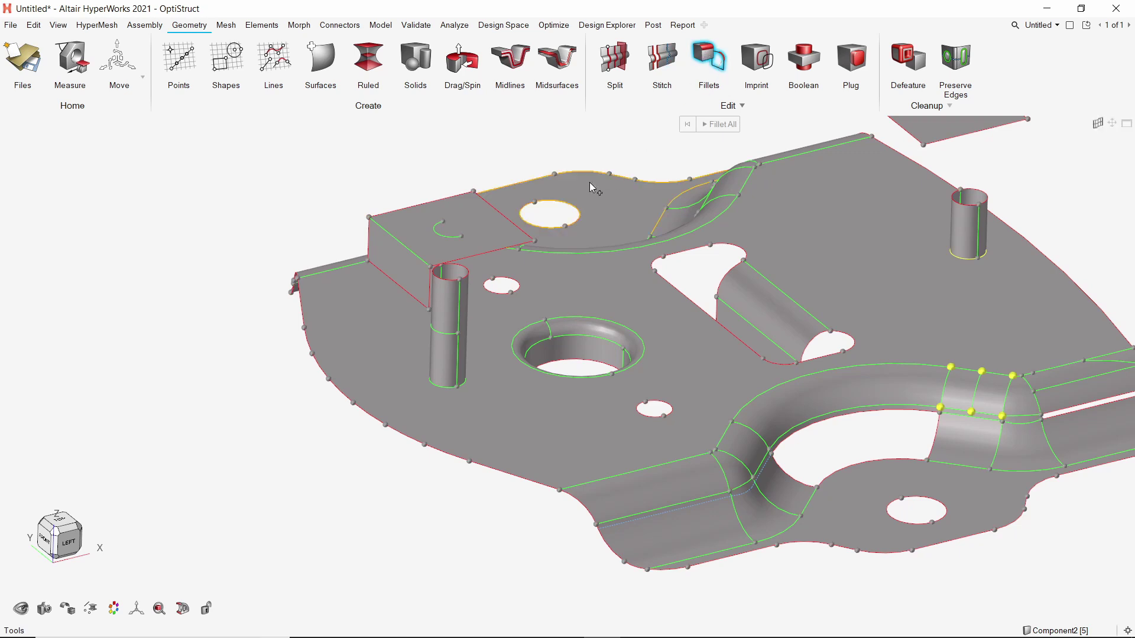
scroll(396, 341, "up", 3)
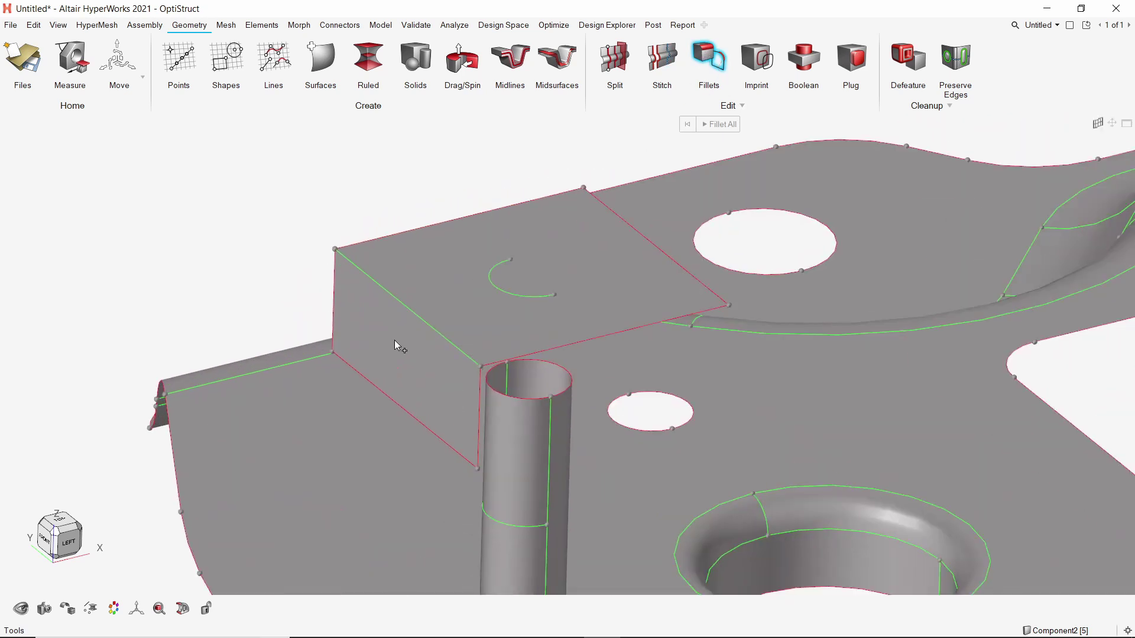
left_click(439, 315)
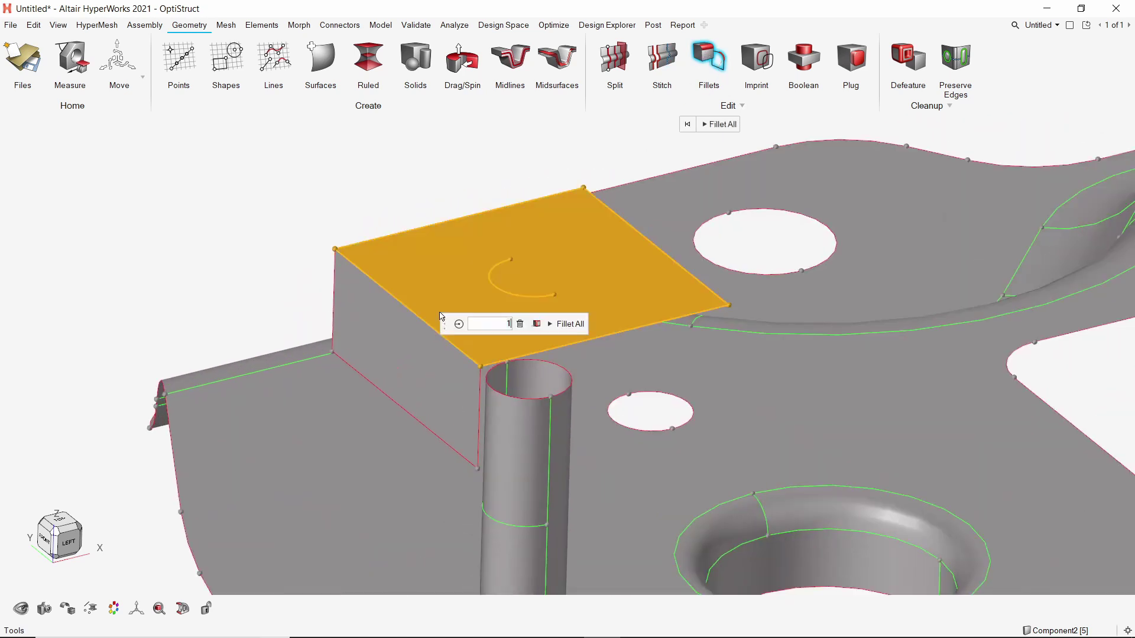
left_click(415, 361)
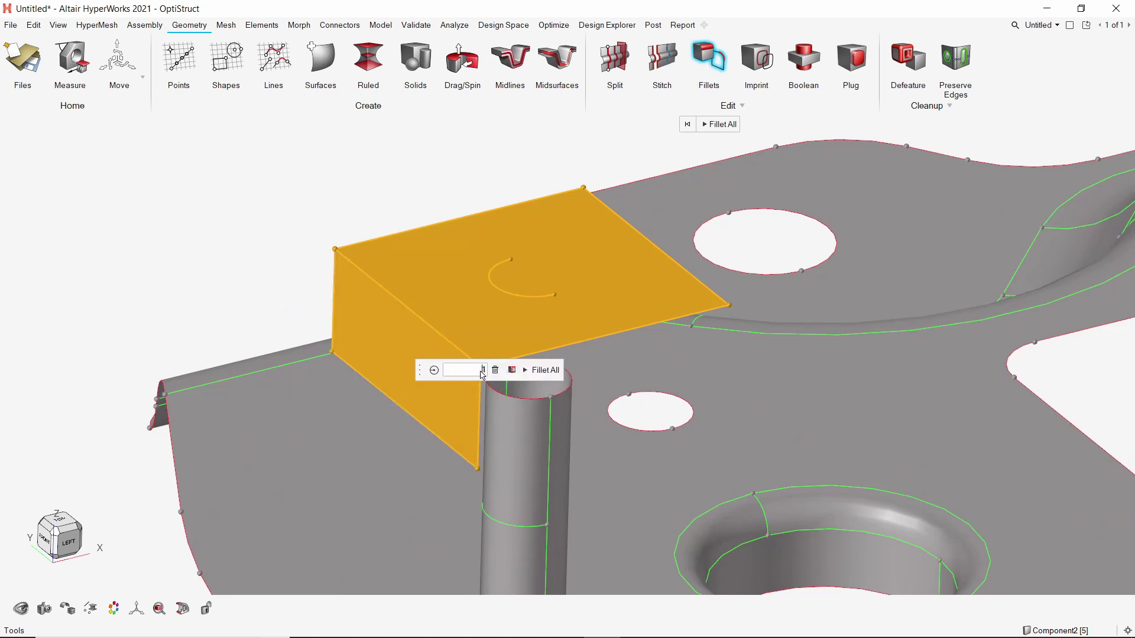
left_click(544, 371)
middle_click_drag(544, 370, 765, 438)
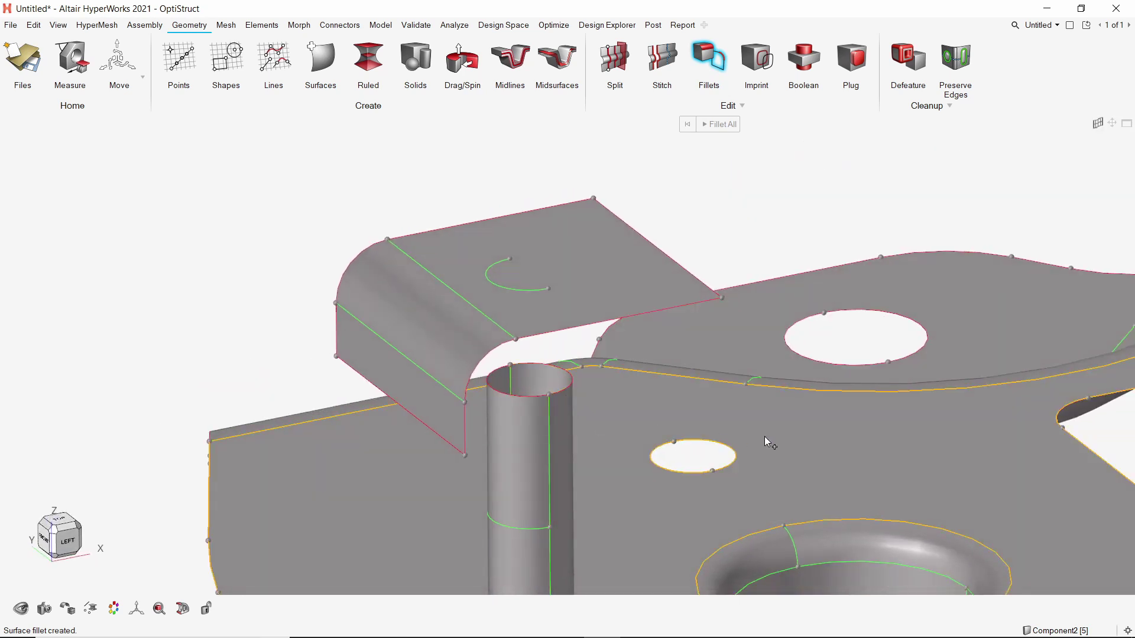
Step: Imprint the remaining half of the tall cylinder's top rim onto the raised bracket's top face
scroll(768, 440, "up", 3)
scroll(512, 402, "down", 5)
left_click(745, 59)
left_click(426, 295)
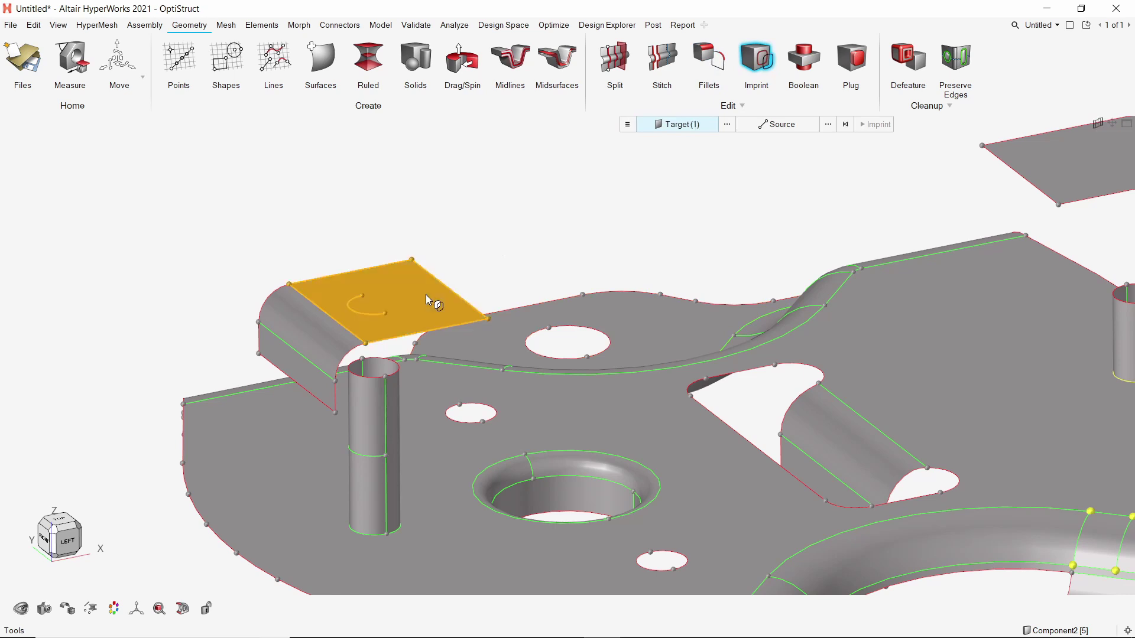
left_click(780, 124)
scroll(384, 373, "up", 5)
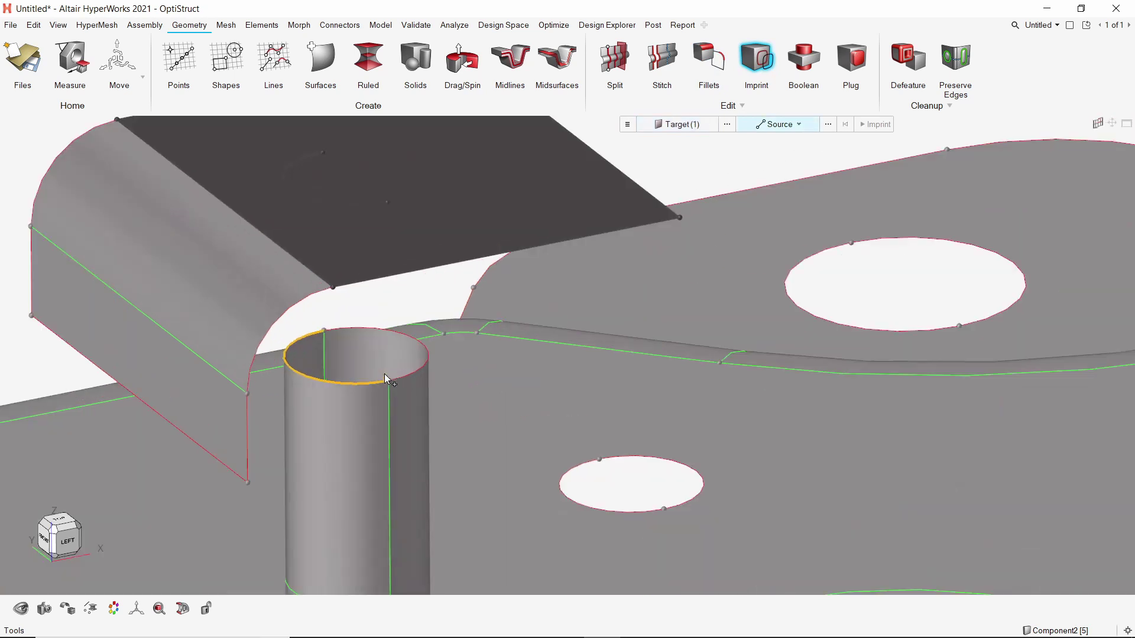
left_click(426, 352)
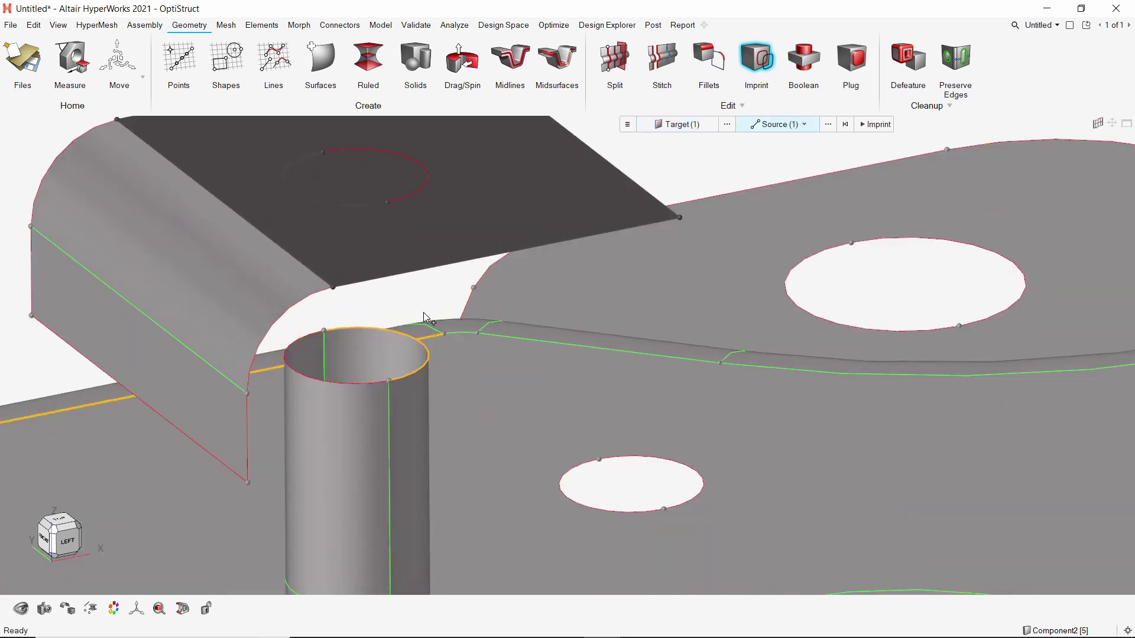
middle_click(455, 278)
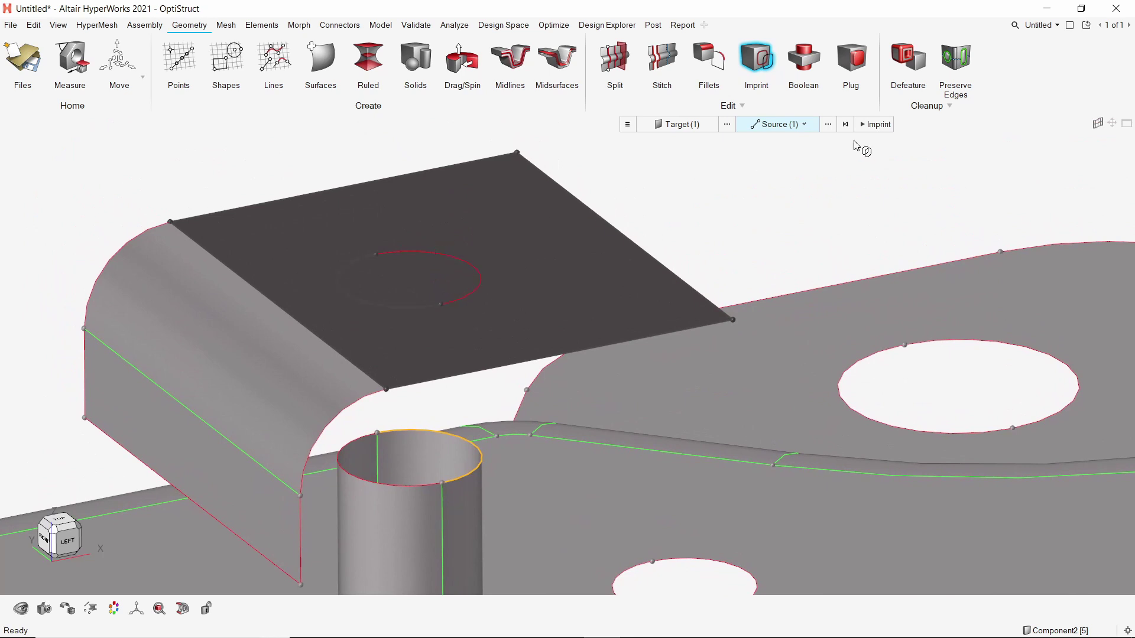
left_click(877, 125)
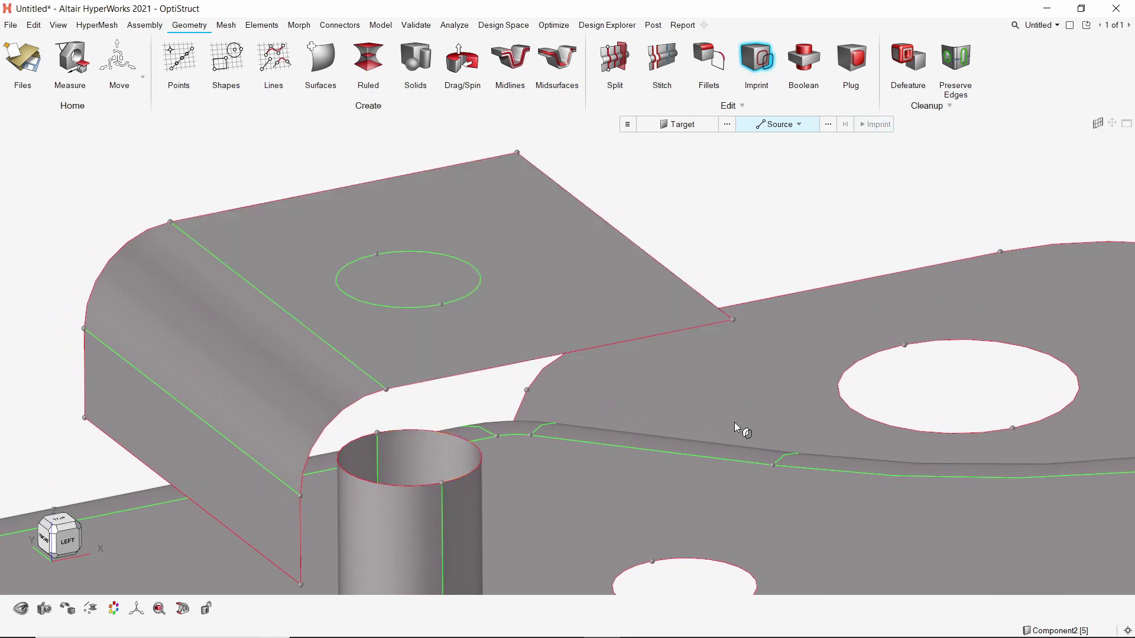
Step: Try a Boolean Combine of the box and the overlapping sphere, and undo it
scroll(499, 380, "down", 5)
scroll(855, 432, "down", 3)
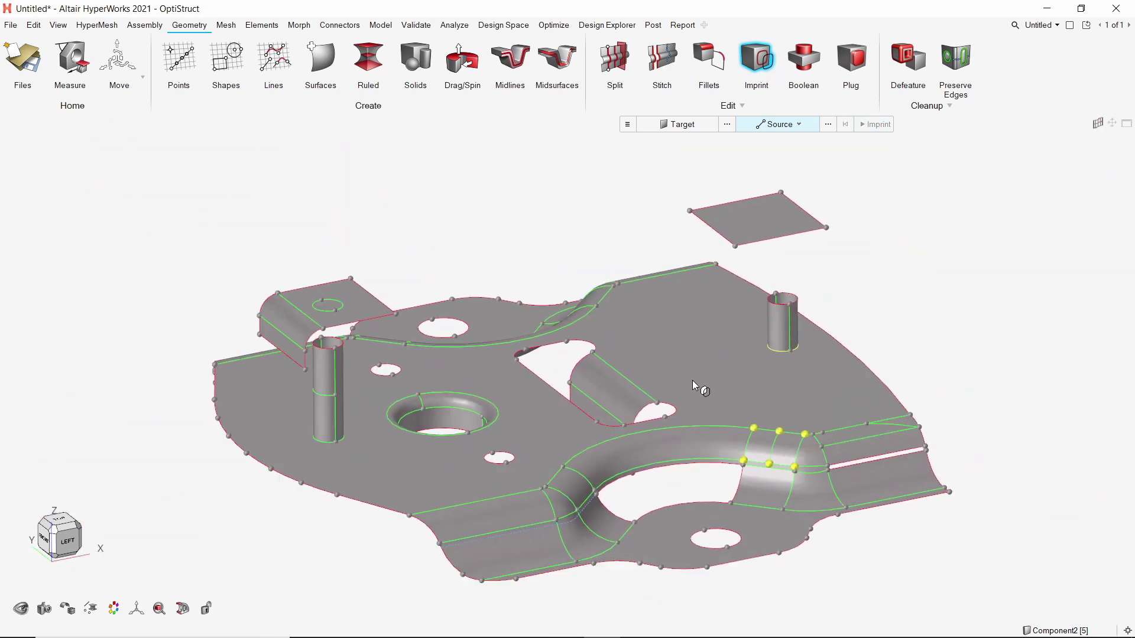
middle_click_drag(974, 379, 420, 441)
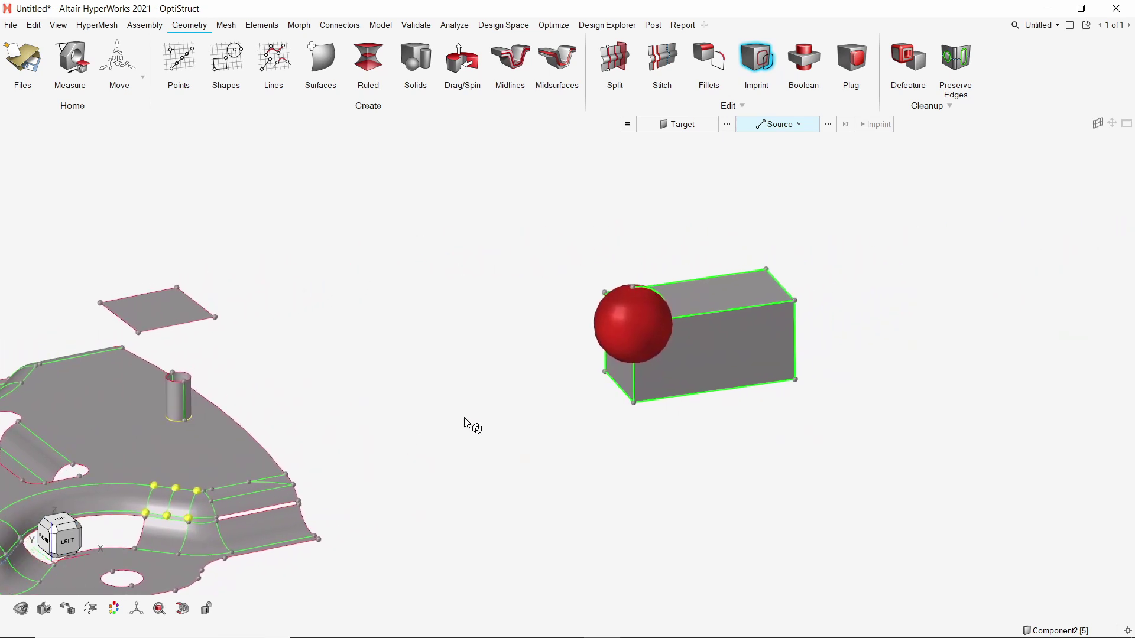
scroll(691, 380, "up", 3)
middle_click_drag(692, 380, 684, 420)
middle_click_drag(715, 335, 652, 364)
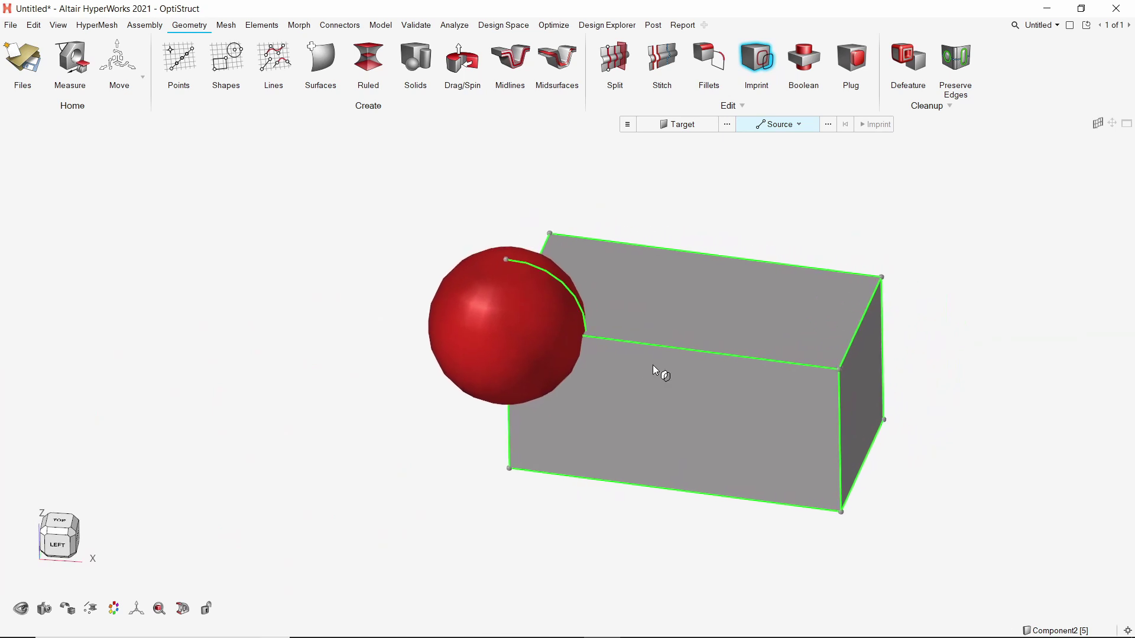
left_click(799, 50)
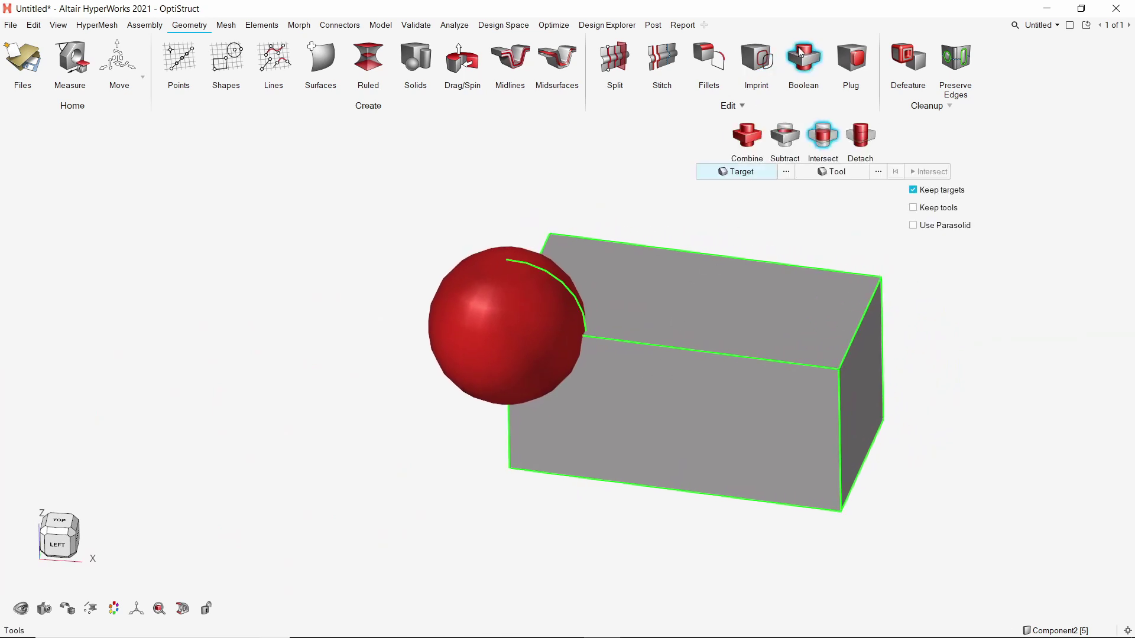
left_click(737, 140)
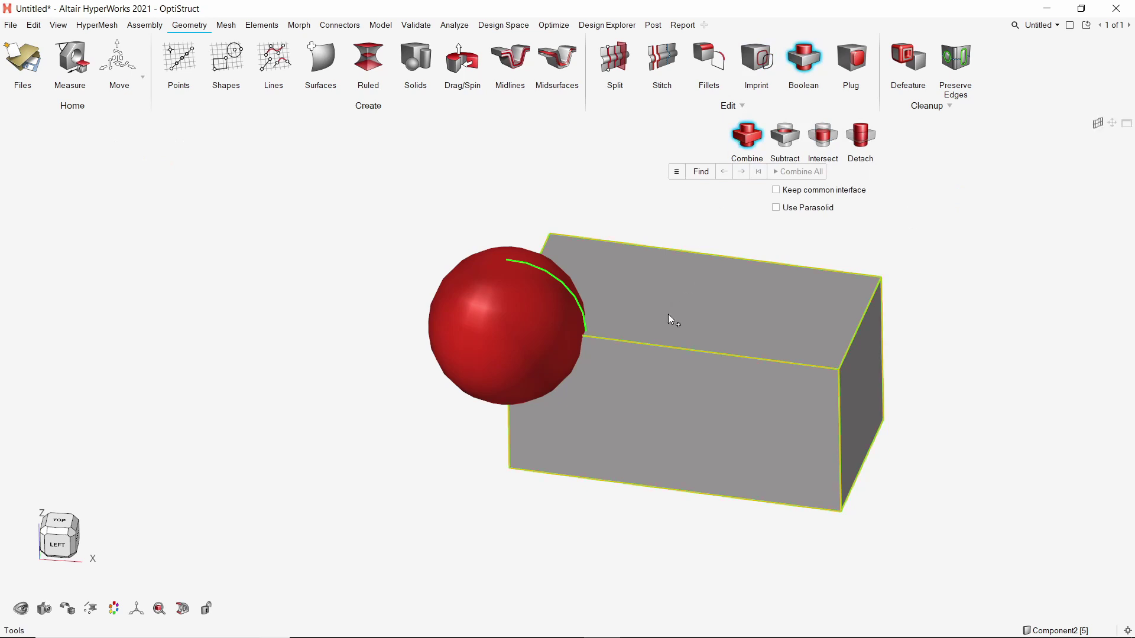
left_click(667, 314)
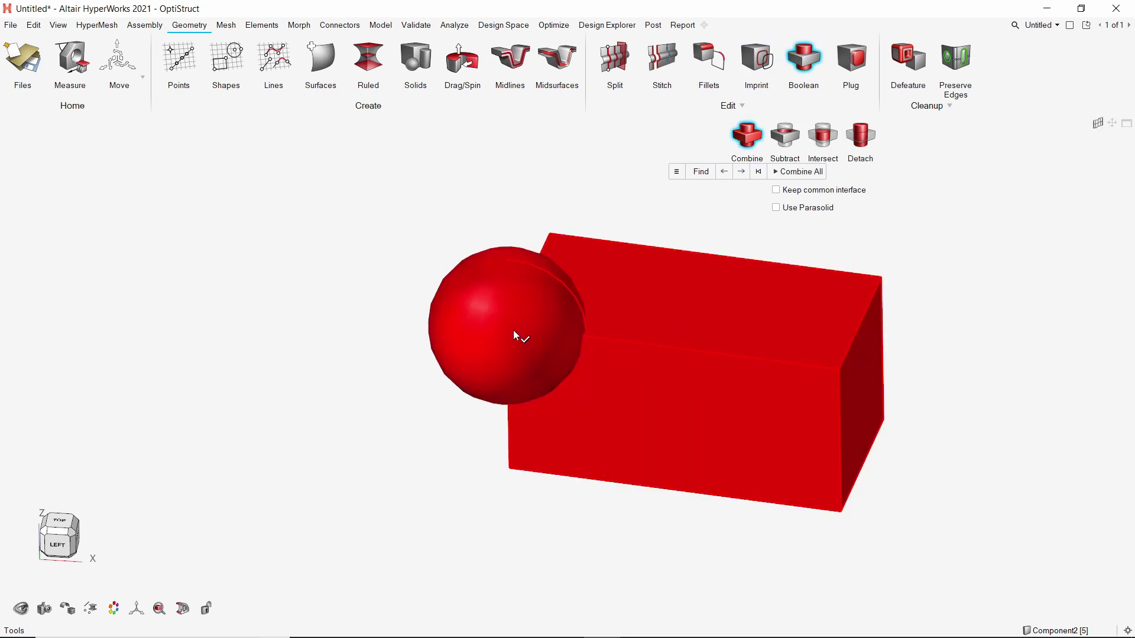
left_click(810, 171)
mouse_move(656, 302)
middle_mouse_down()
mouse_move(626, 344)
mouse_move(632, 365)
mouse_move(658, 296)
mouse_move(642, 291)
middle_mouse_up()
key("ctrl+z")
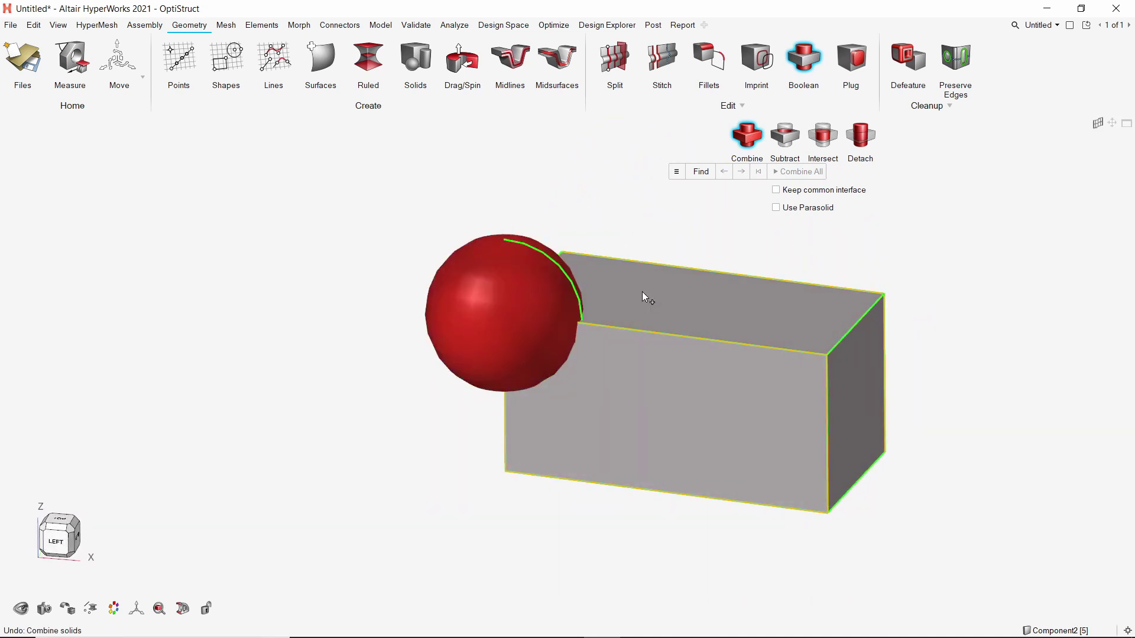
Step: Try a Boolean Subtract with the box as target and the sphere as tool, with Keep tools enabled
left_click(786, 136)
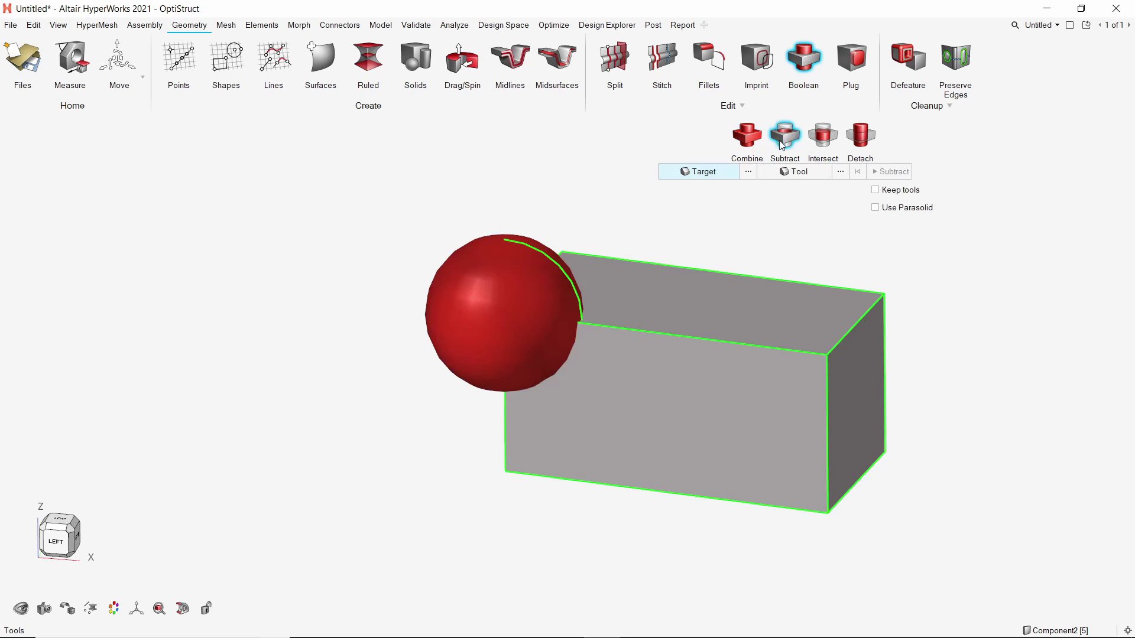
left_click(695, 324)
left_click(789, 172)
left_click(482, 294)
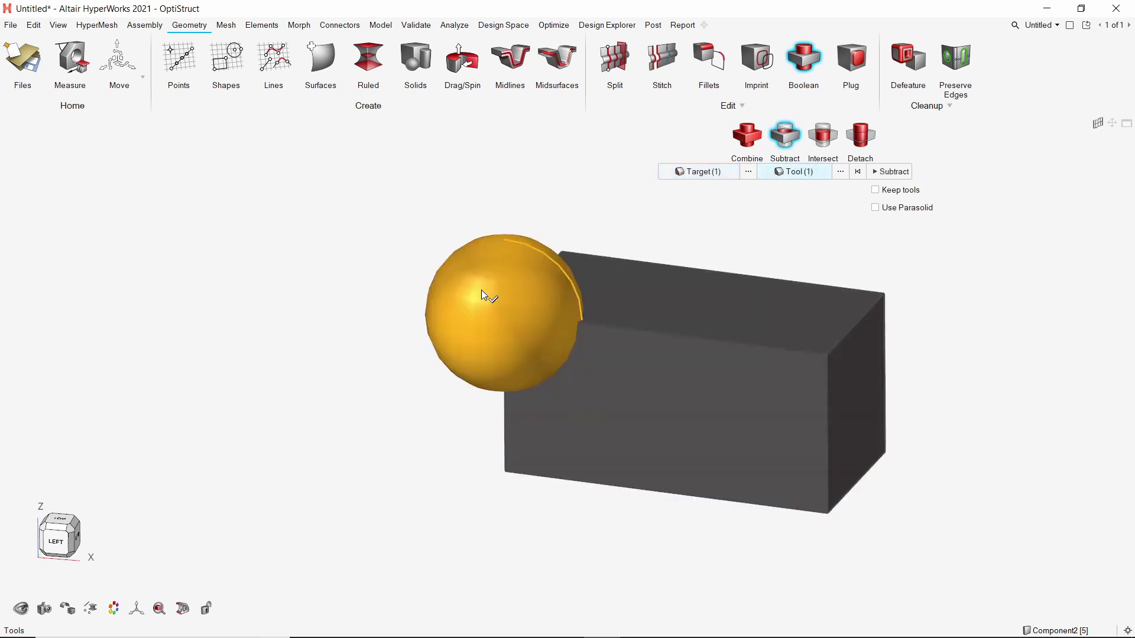
left_click(878, 191)
left_click(890, 172)
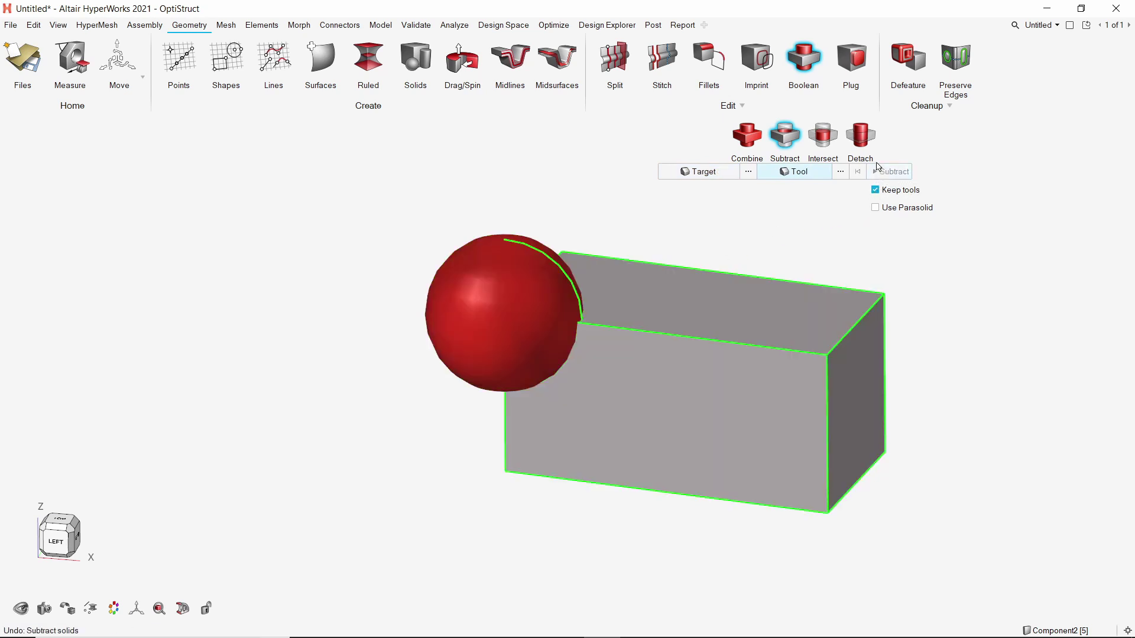
Step: Try a Boolean Intersect of the box as target and the sphere as tool with Keep targets disabled, and undo it
left_click(823, 146)
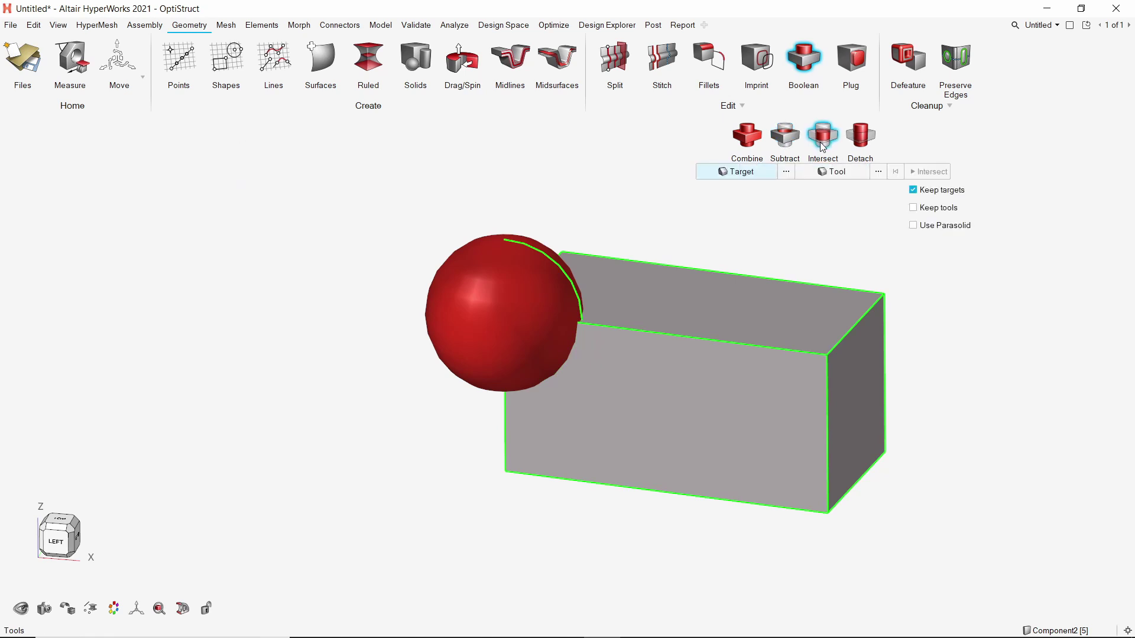
left_click(719, 319)
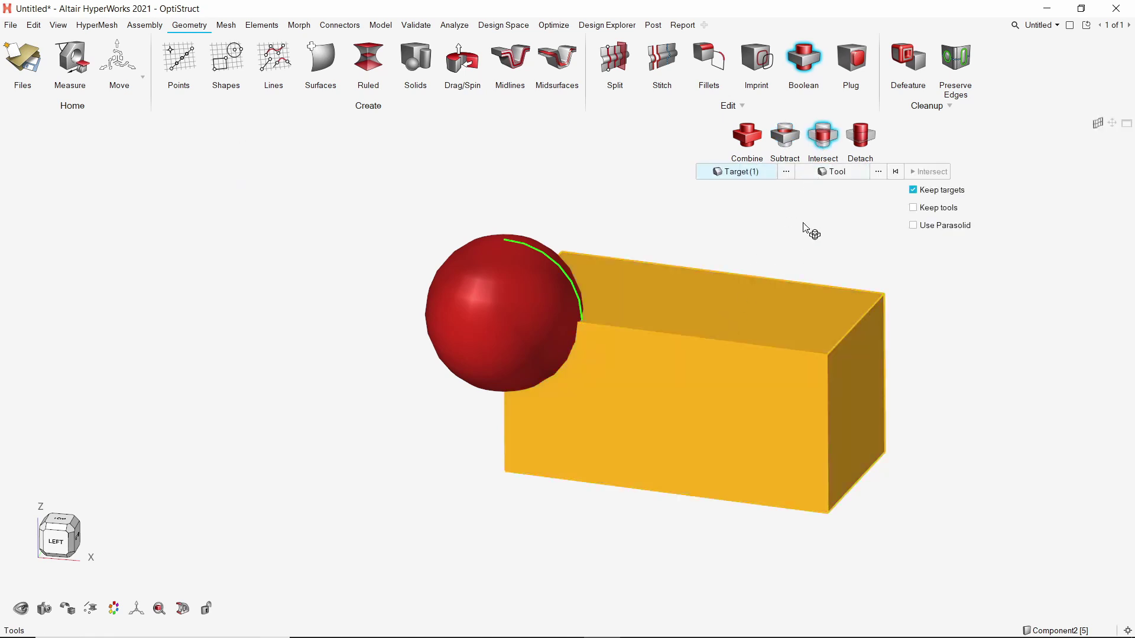
left_click(833, 172)
left_click(498, 291)
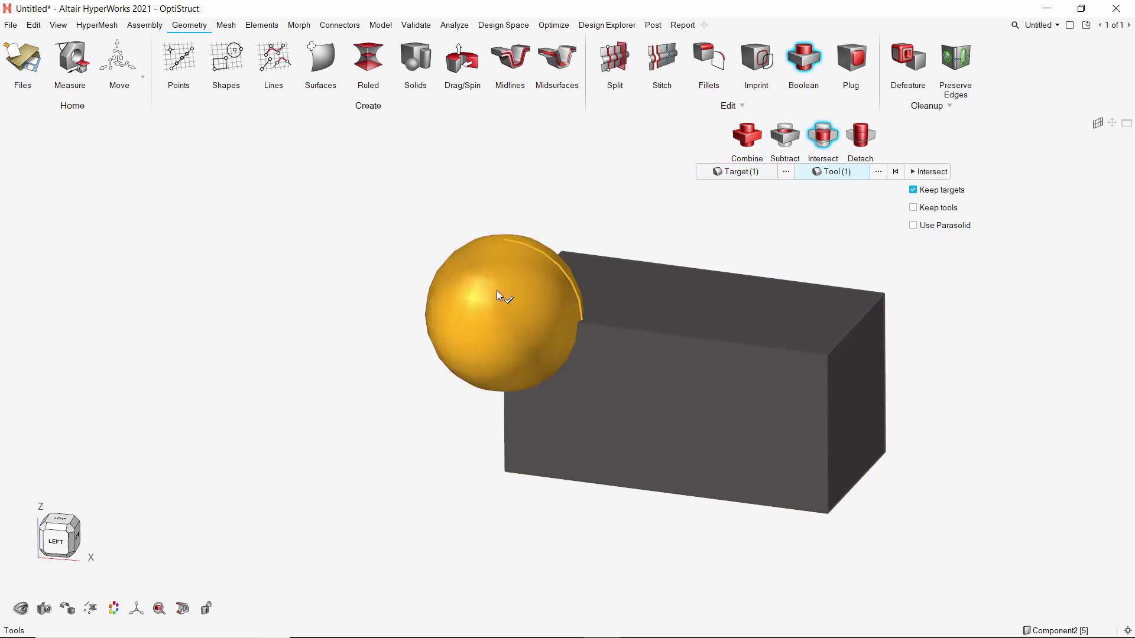
left_click(920, 189)
left_click(926, 171)
right_click_drag(585, 254, 595, 360)
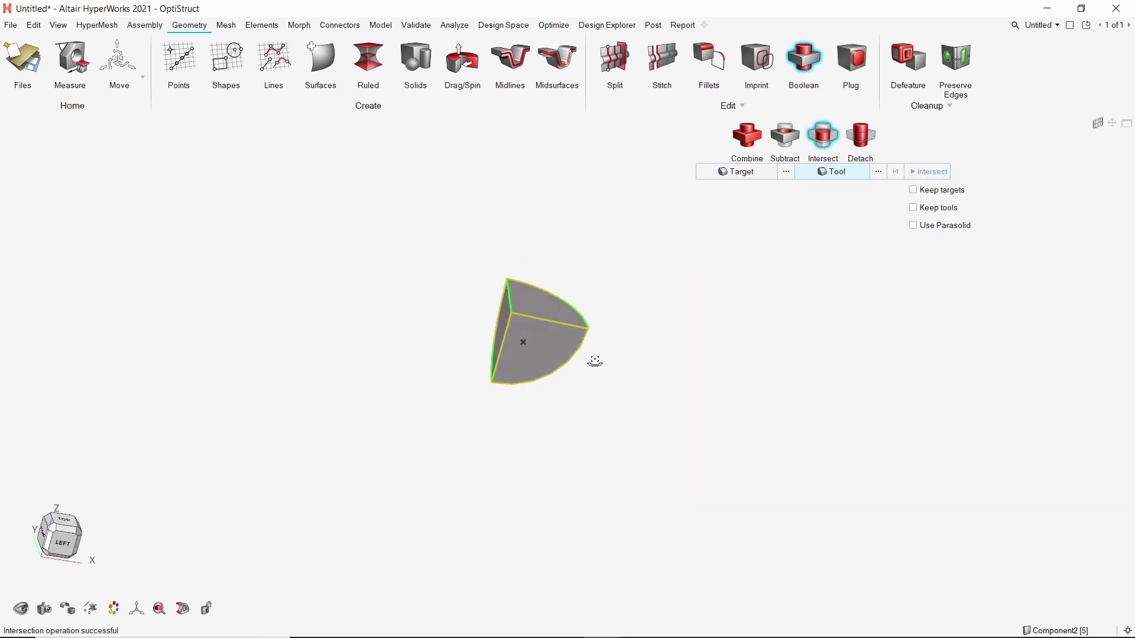
key("ctrl+z")
Step: Detach the box and sphere solids from each other and leave the Boolean tool
left_click(868, 144)
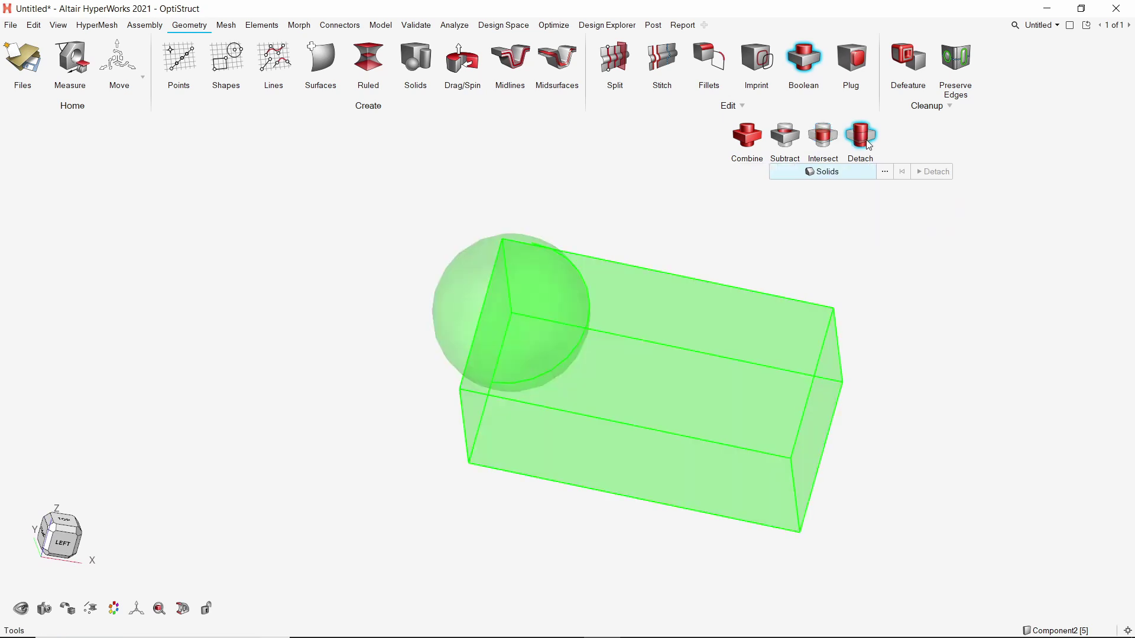
left_click(675, 361)
left_click(473, 296)
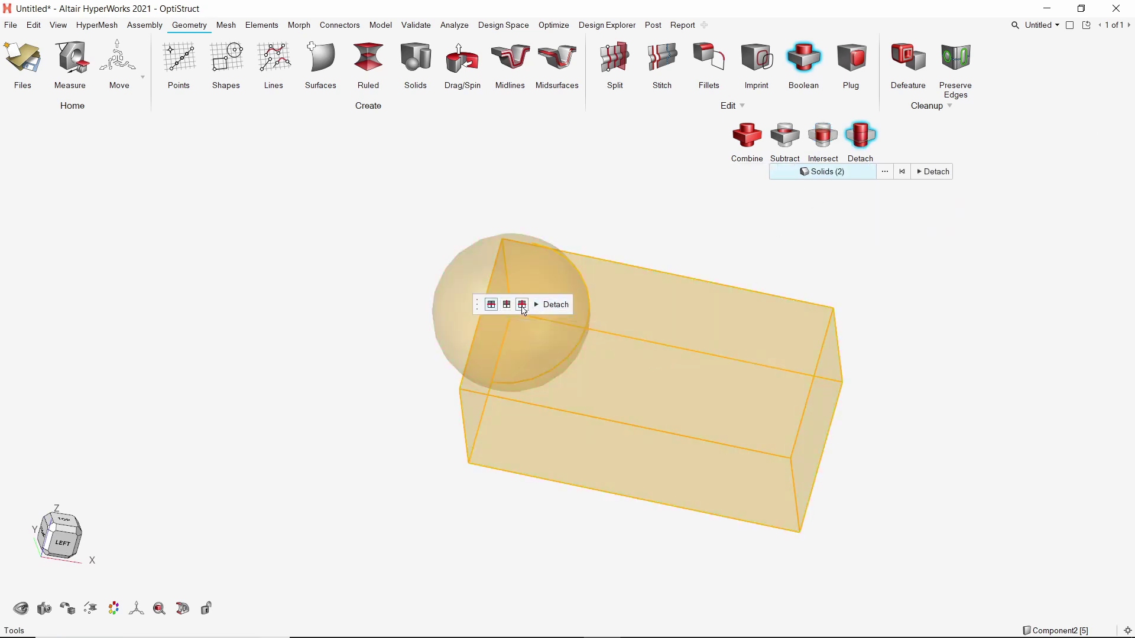
left_click(551, 305)
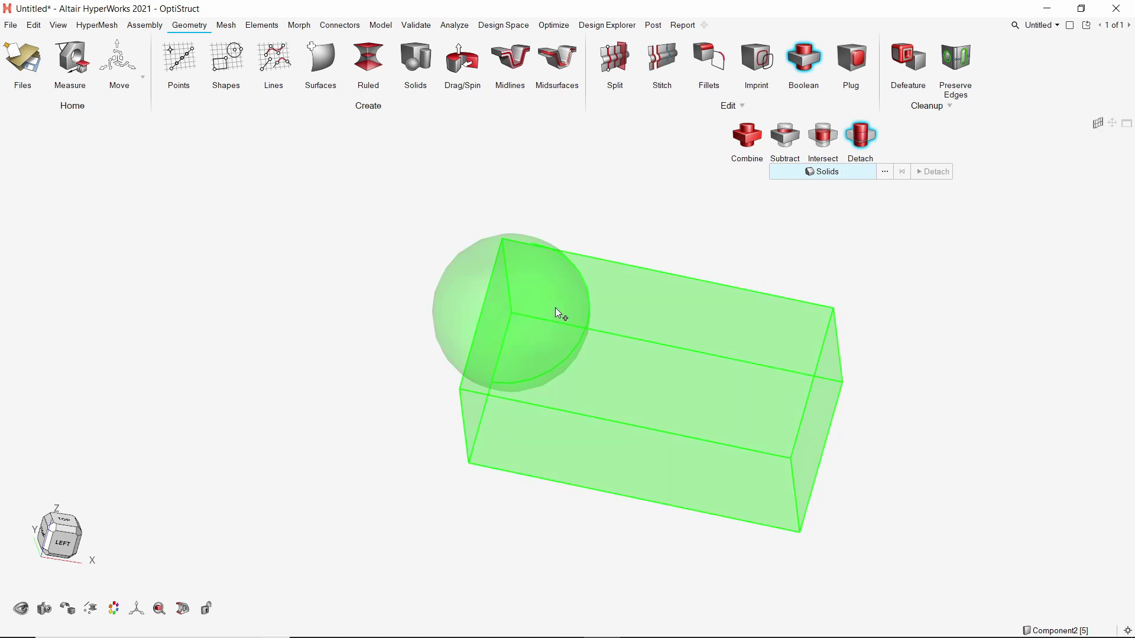
right_click(646, 227)
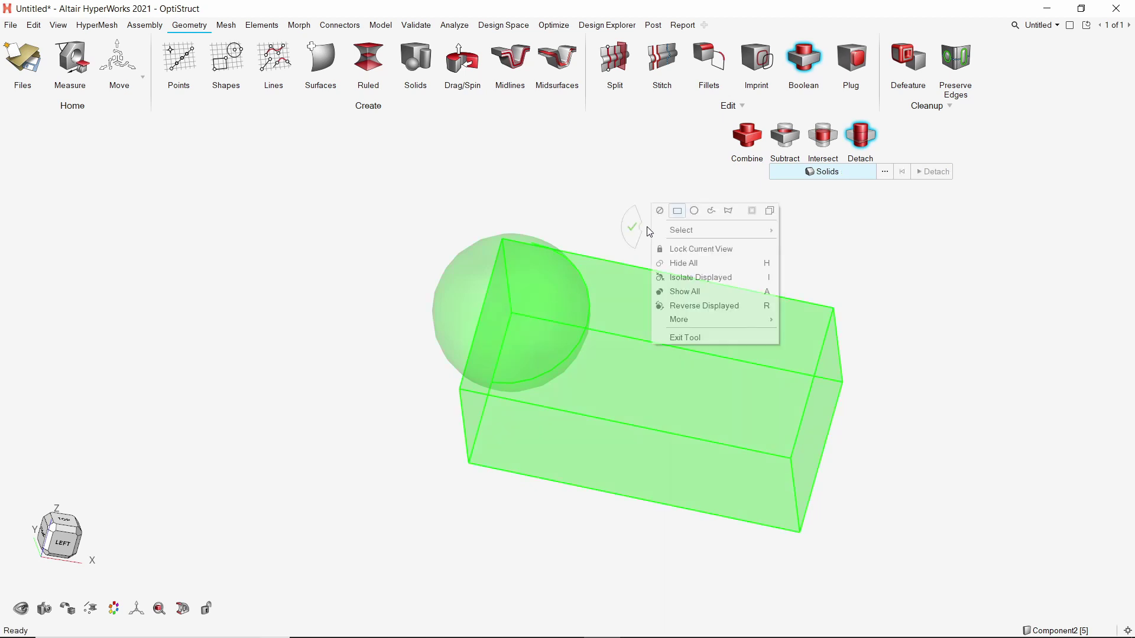
left_click(636, 229)
Step: Plug the hollow cylinder's bore using its inner rim loop and the cavity surface, with Merge enabled
scroll(712, 311, "down", 10)
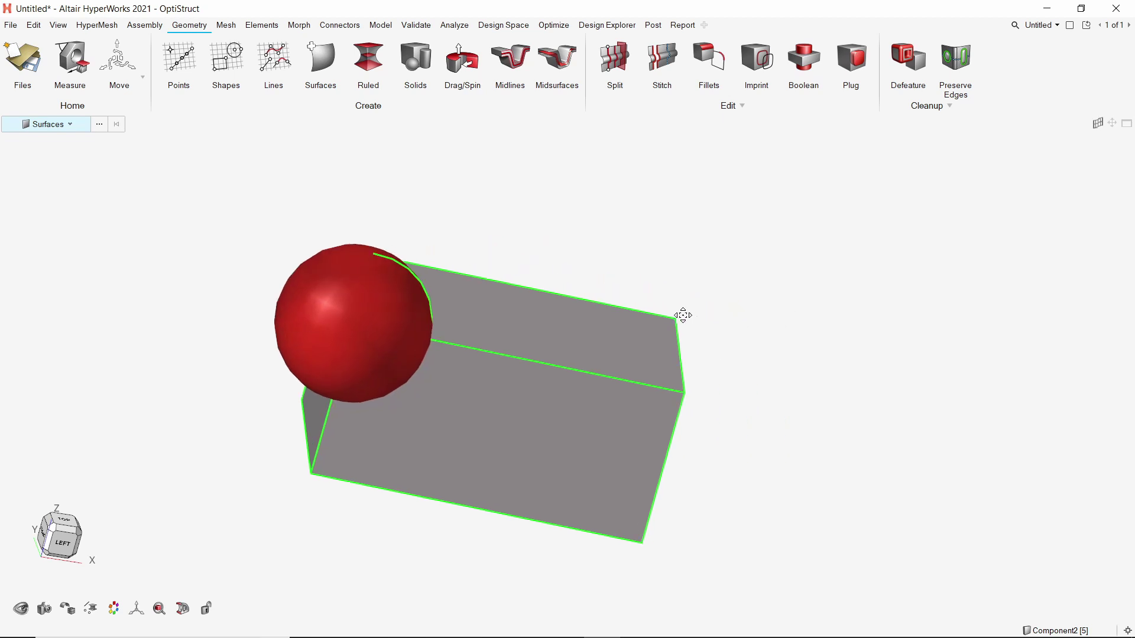
mouse_move(757, 361)
middle_mouse_down()
mouse_move(720, 388)
mouse_move(725, 319)
mouse_move(777, 393)
mouse_move(770, 343)
middle_mouse_up()
scroll(755, 358, "up", 6)
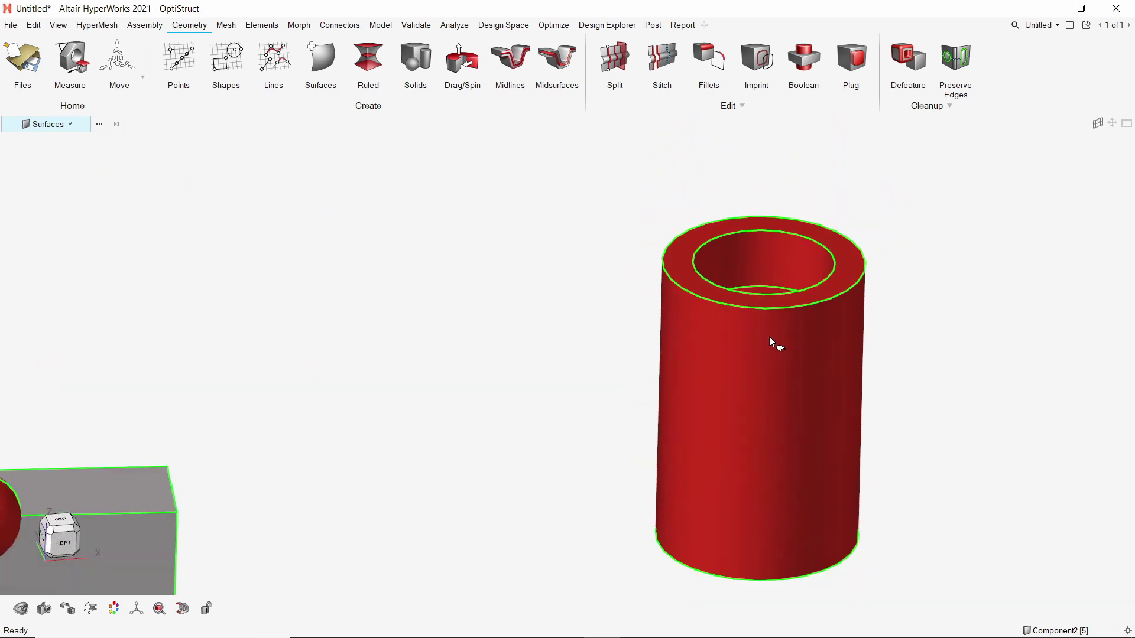
left_click(850, 61)
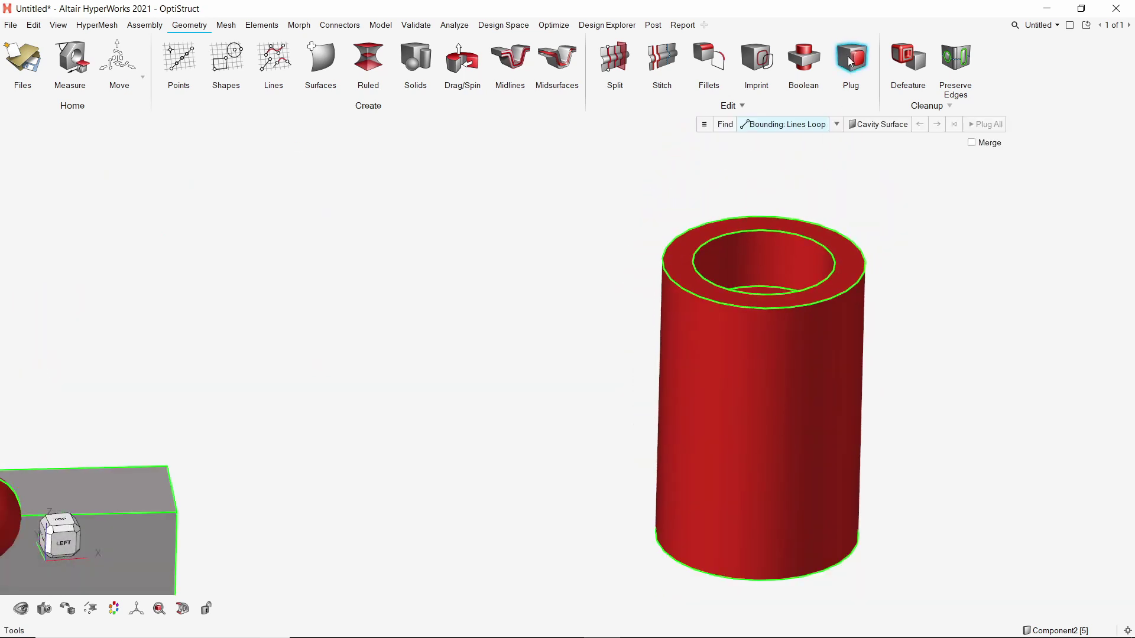
left_click(796, 238)
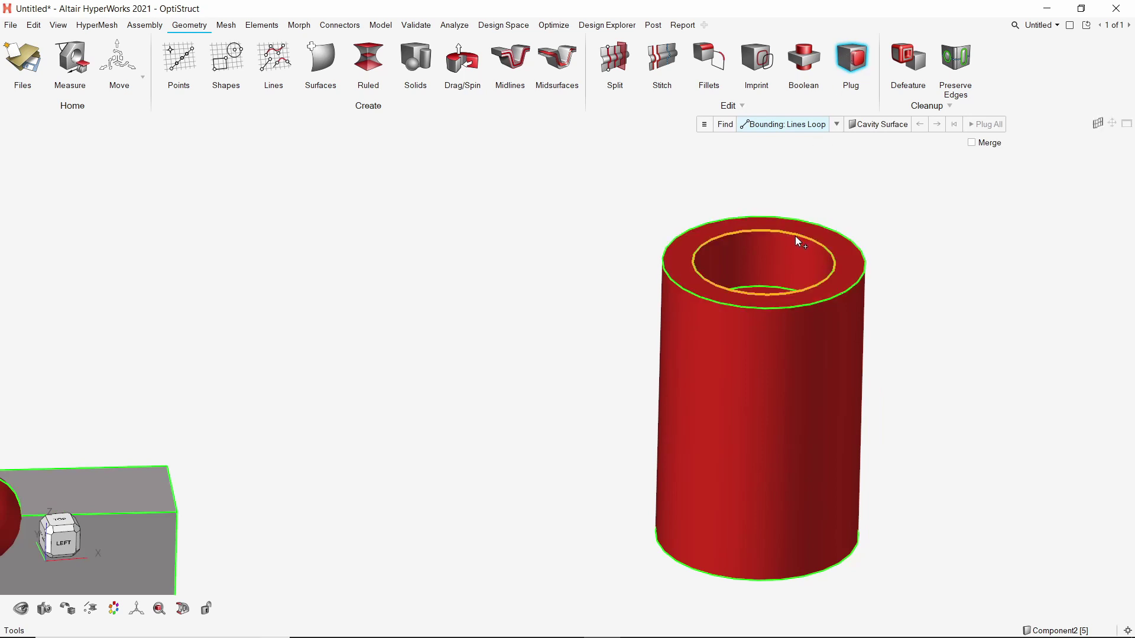
middle_click(797, 235)
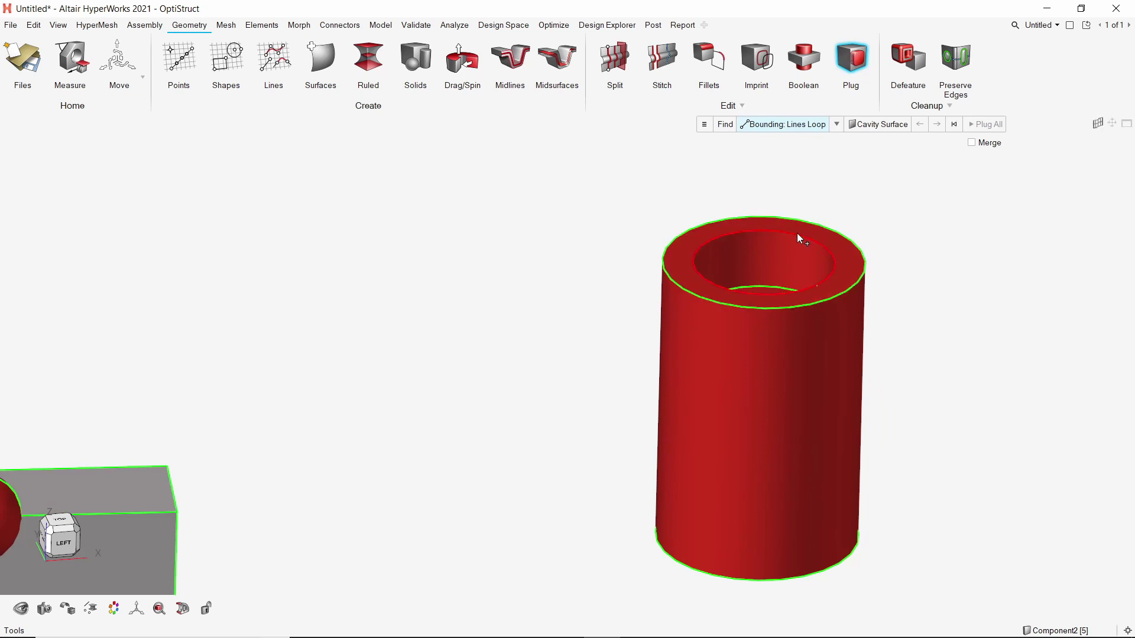
left_click(864, 126)
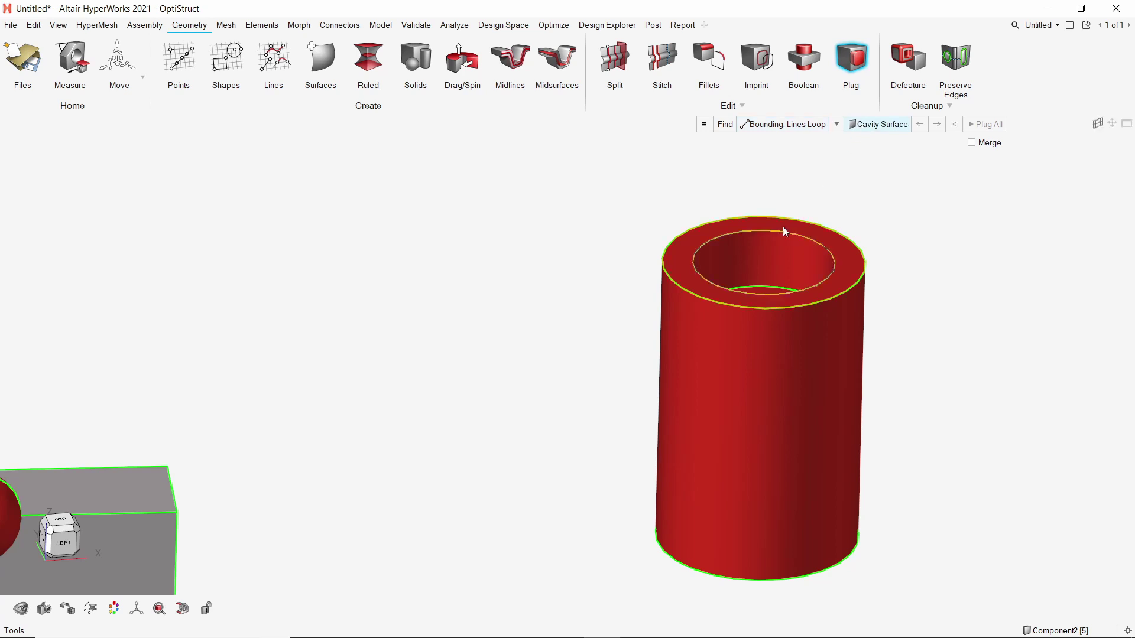
left_click(762, 256)
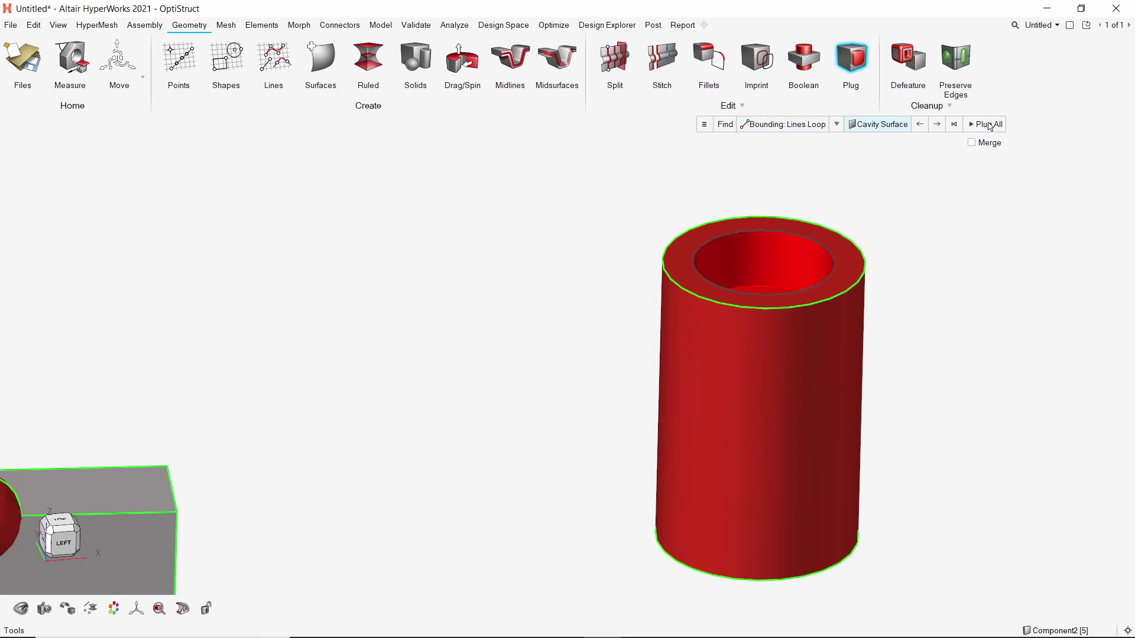
left_click(971, 144)
left_click(986, 125)
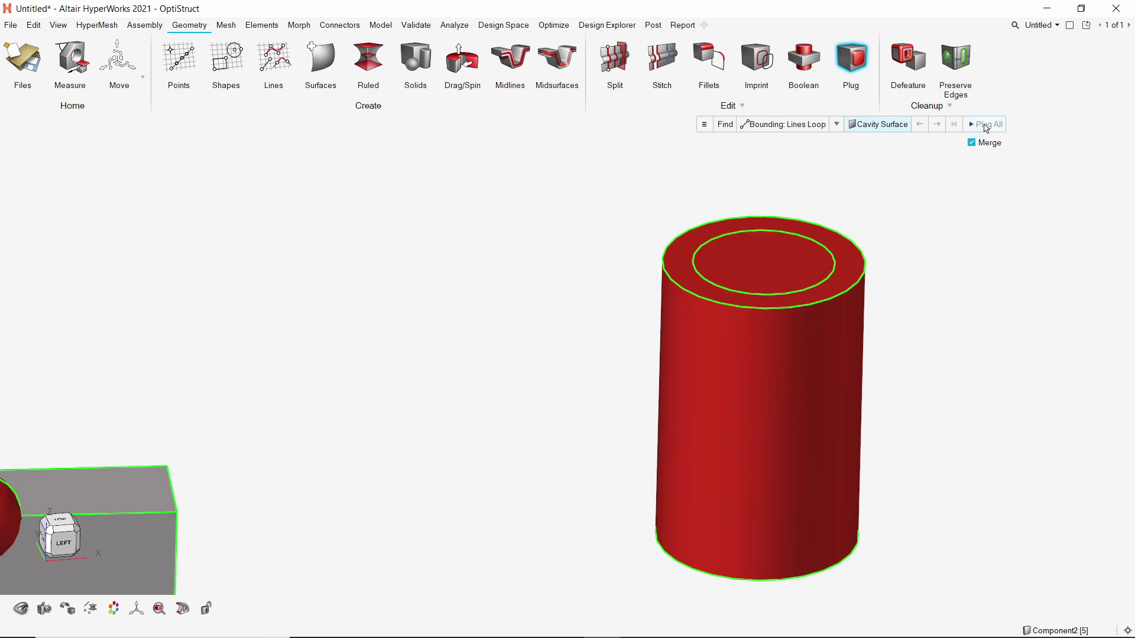
mouse_move(834, 274)
right_mouse_down()
mouse_move(854, 375)
mouse_move(847, 267)
right_mouse_up()
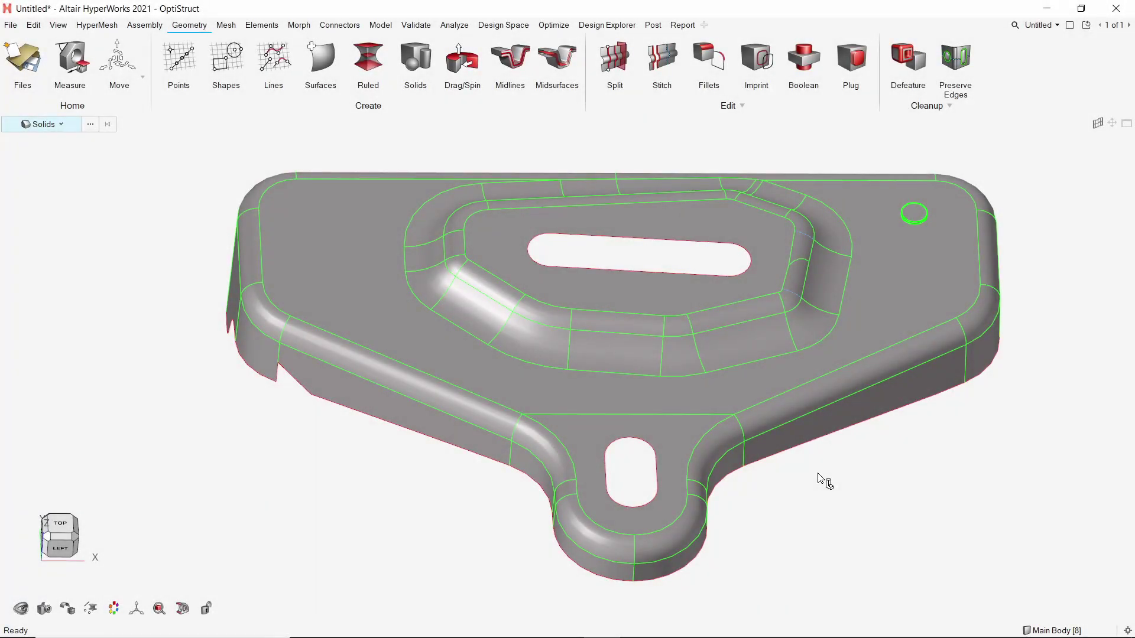
Step: Remove the angled cut from the bracket's side flange with Defeature Cuts by picking its slanted edge
left_click(909, 55)
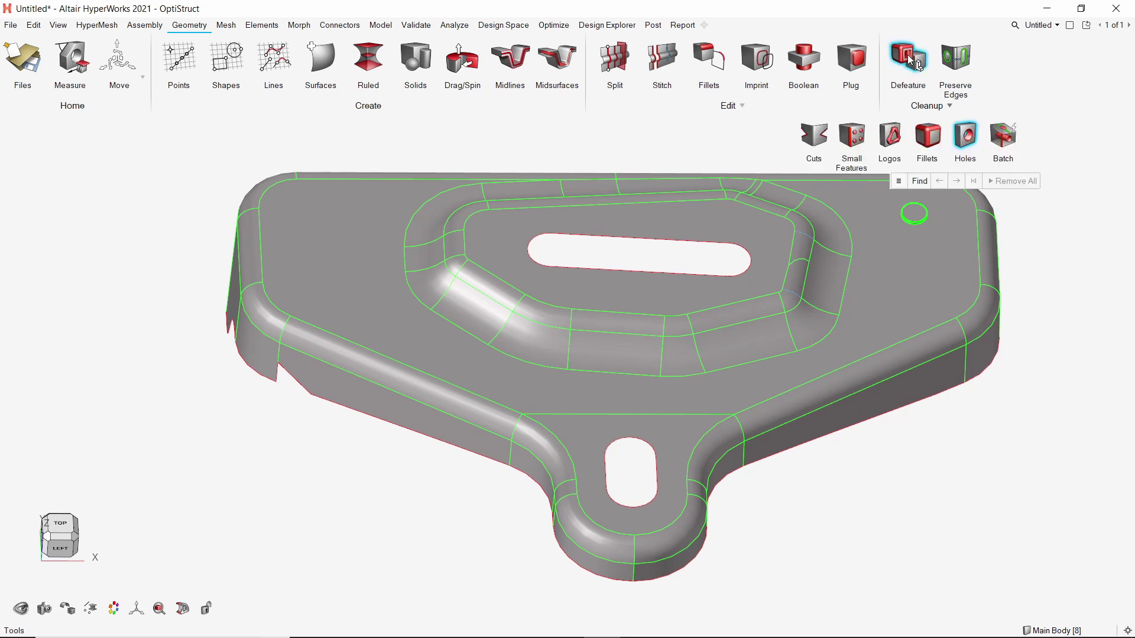
left_click(814, 135)
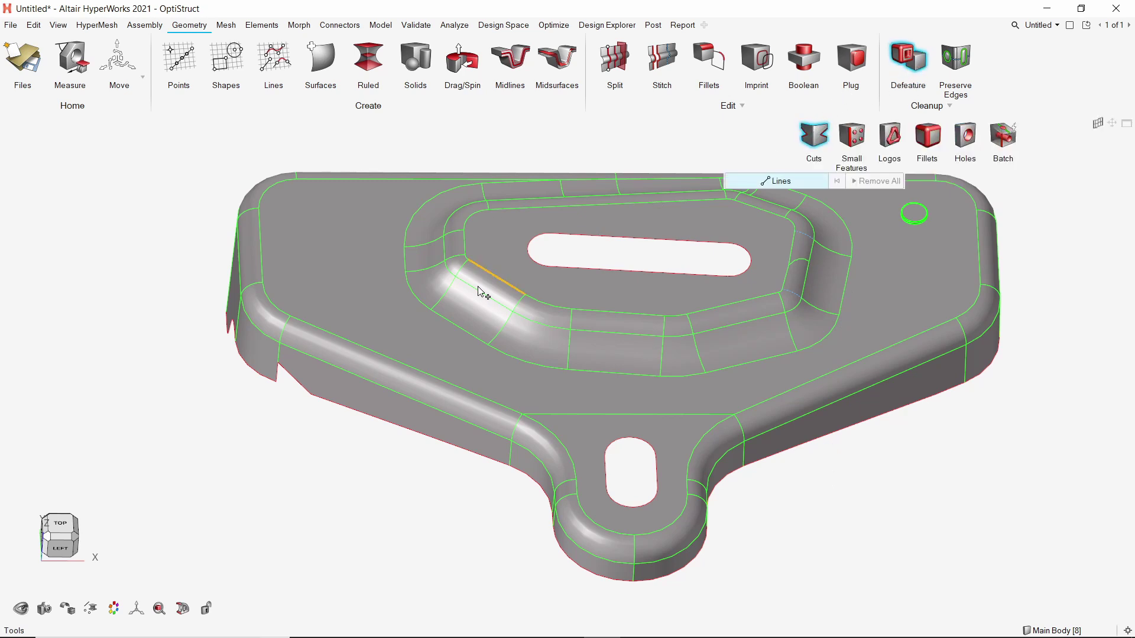
mouse_move(245, 436)
right_mouse_down()
mouse_move(324, 425)
mouse_move(392, 438)
mouse_move(443, 423)
mouse_move(422, 423)
right_mouse_up()
scroll(329, 387, "up", 4)
left_click(392, 354)
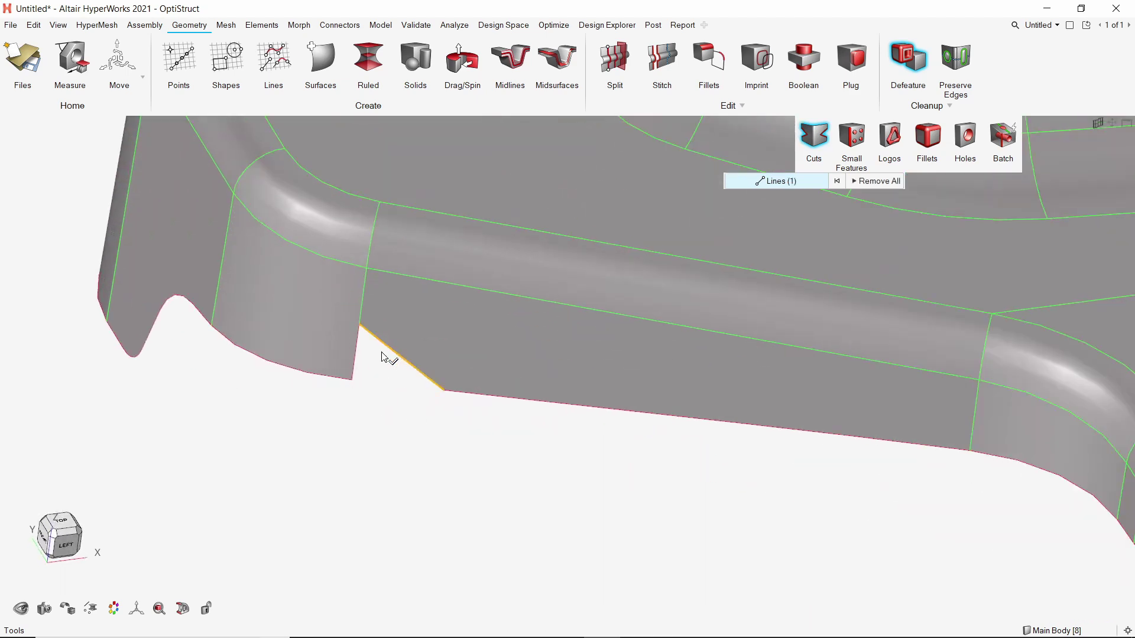
left_click(351, 360)
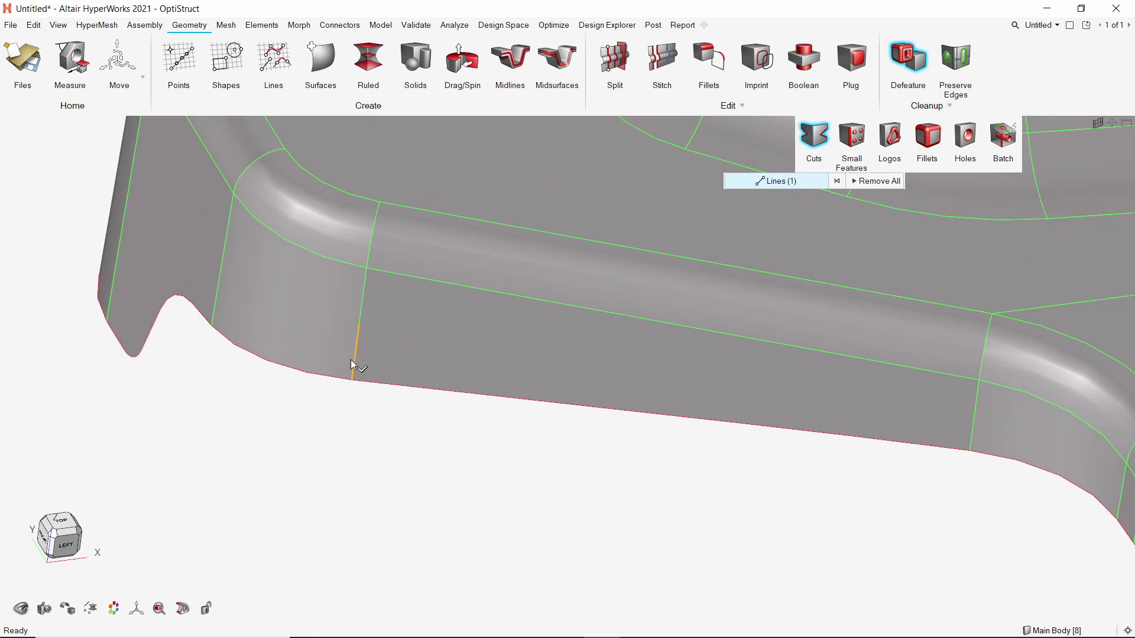
right_click(349, 436)
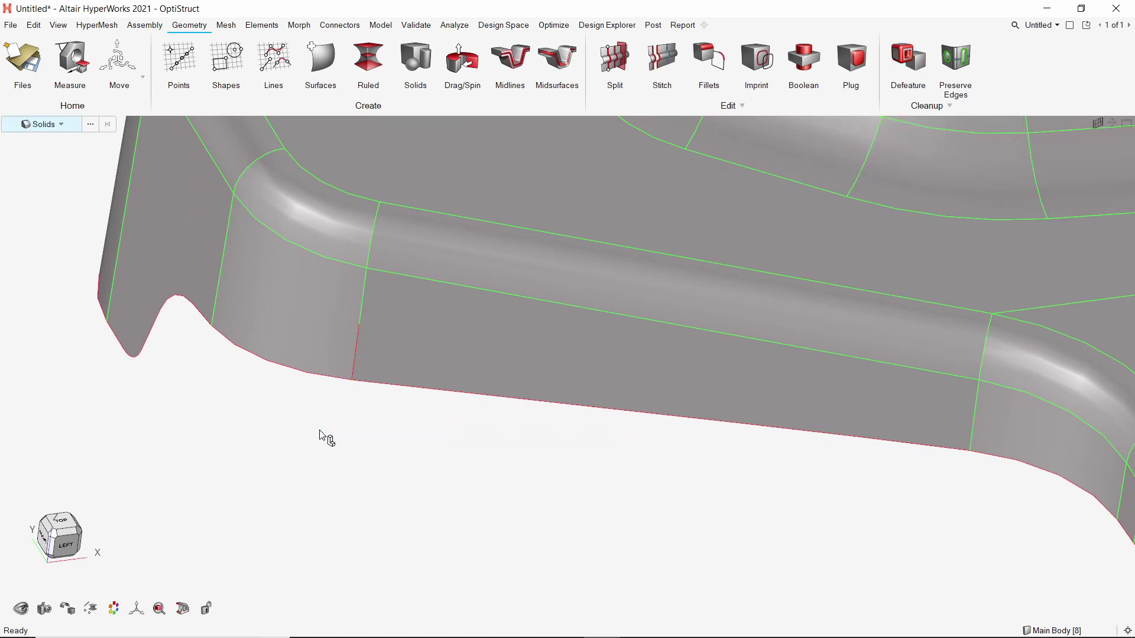
Step: Stitch the short free edge left at the removed cut in the side flange and leave the tool
left_click(661, 59)
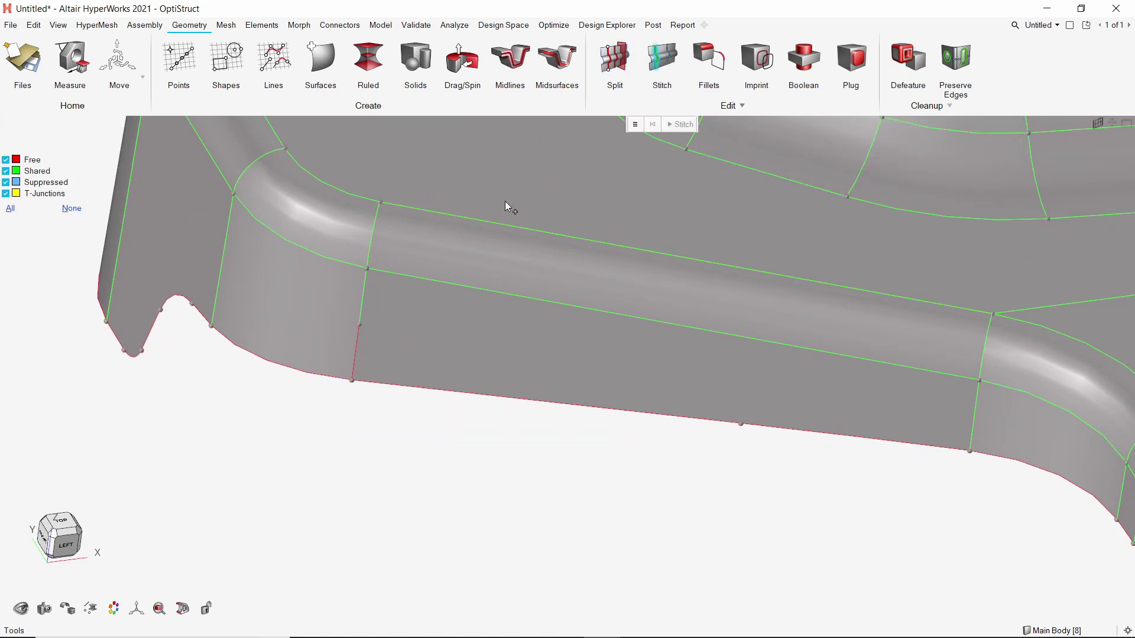
left_click(353, 360)
key("Escape")
Step: Remove the small disc-shaped solid near the bracket's corner with the Small Features defeature tool set to Solids
middle_click_drag(712, 243, 471, 337)
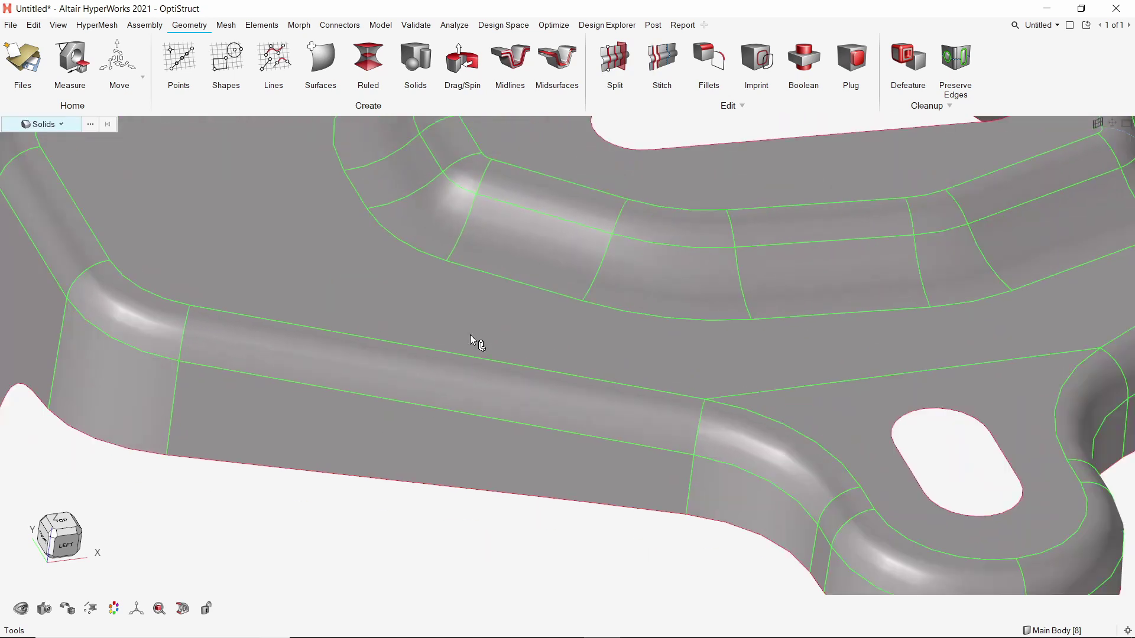
scroll(598, 269, "down", 2)
left_click(910, 69)
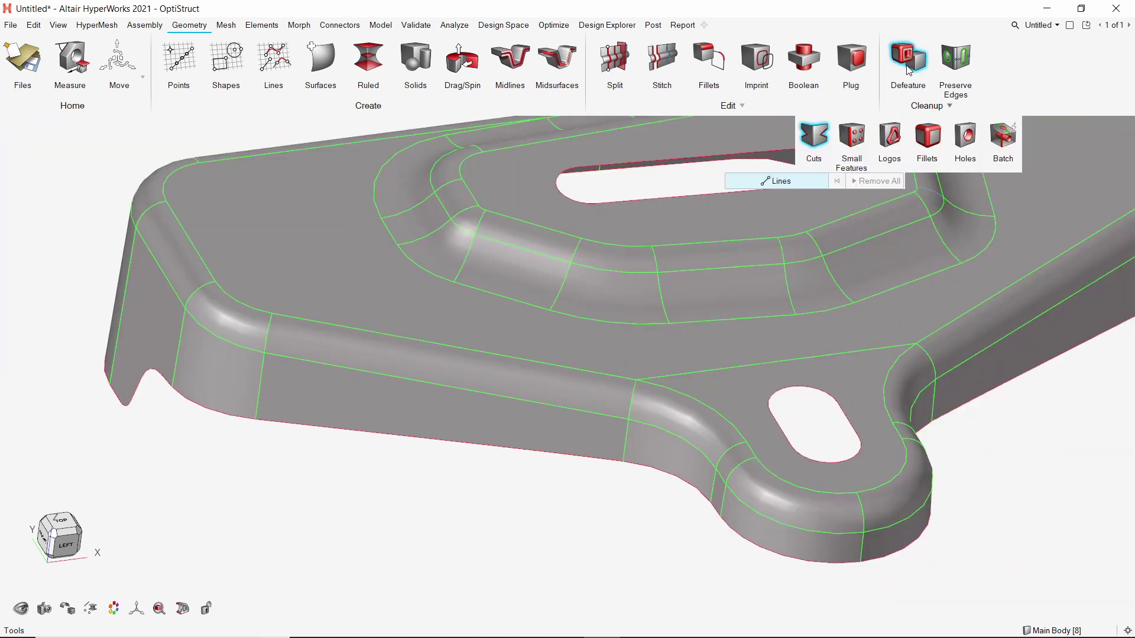
left_click(851, 136)
middle_click_drag(954, 195, 647, 333)
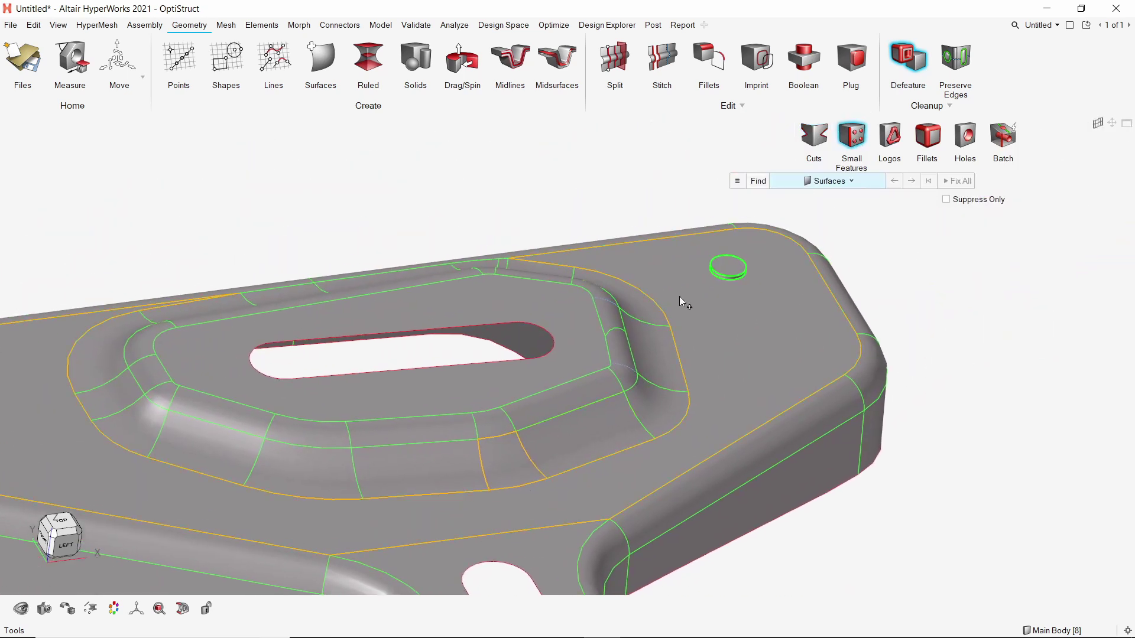
scroll(722, 276, "up", 3)
left_click(829, 181)
left_click(814, 197)
left_click(721, 251)
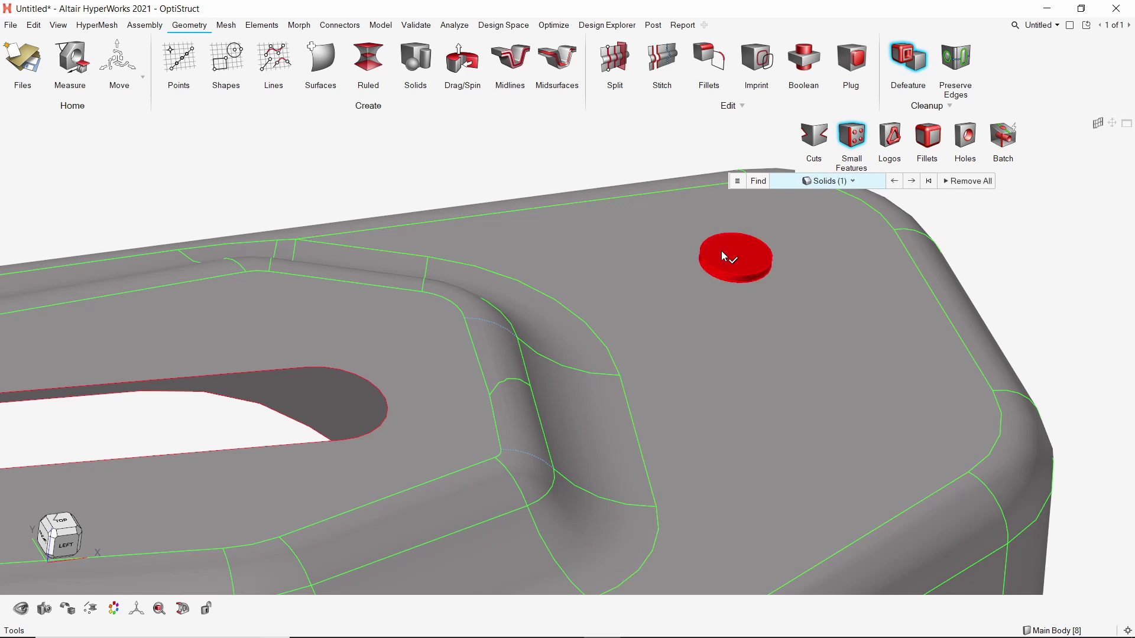
middle_click(721, 250)
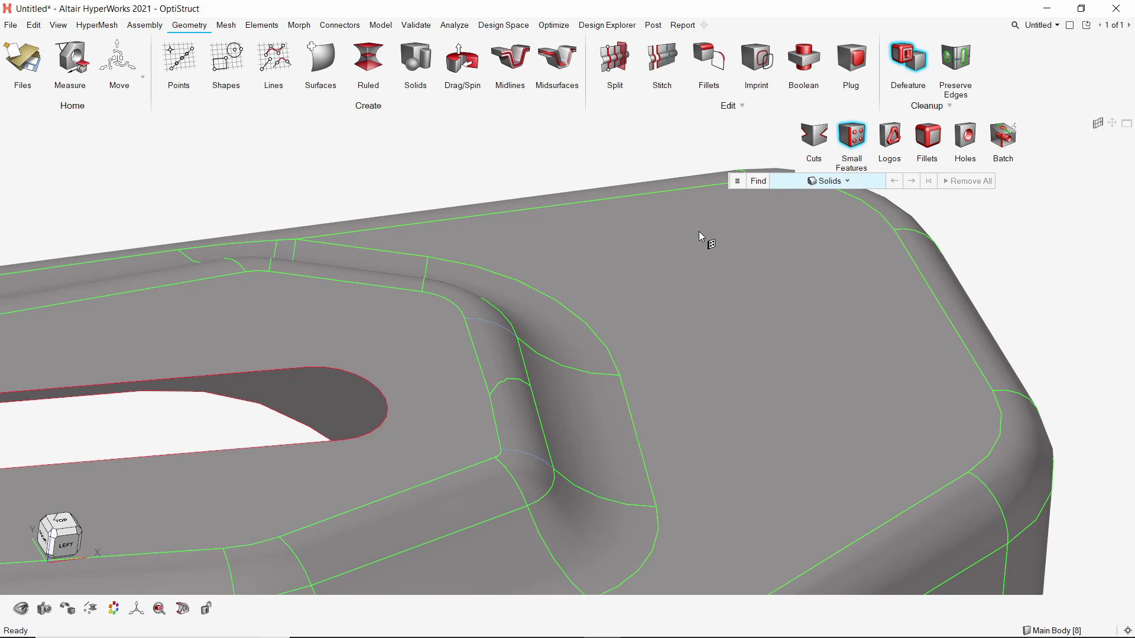
Step: Remove the loop of fillet surfaces around the inner rim of the central bead with Defeature Fillets
left_click(890, 137)
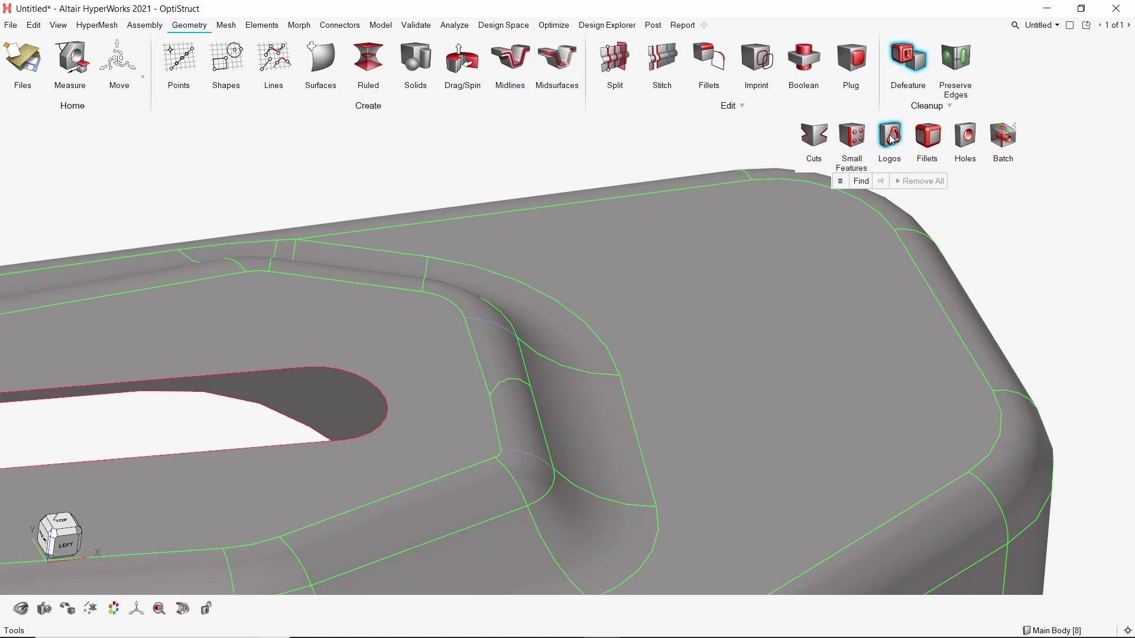
left_click(929, 138)
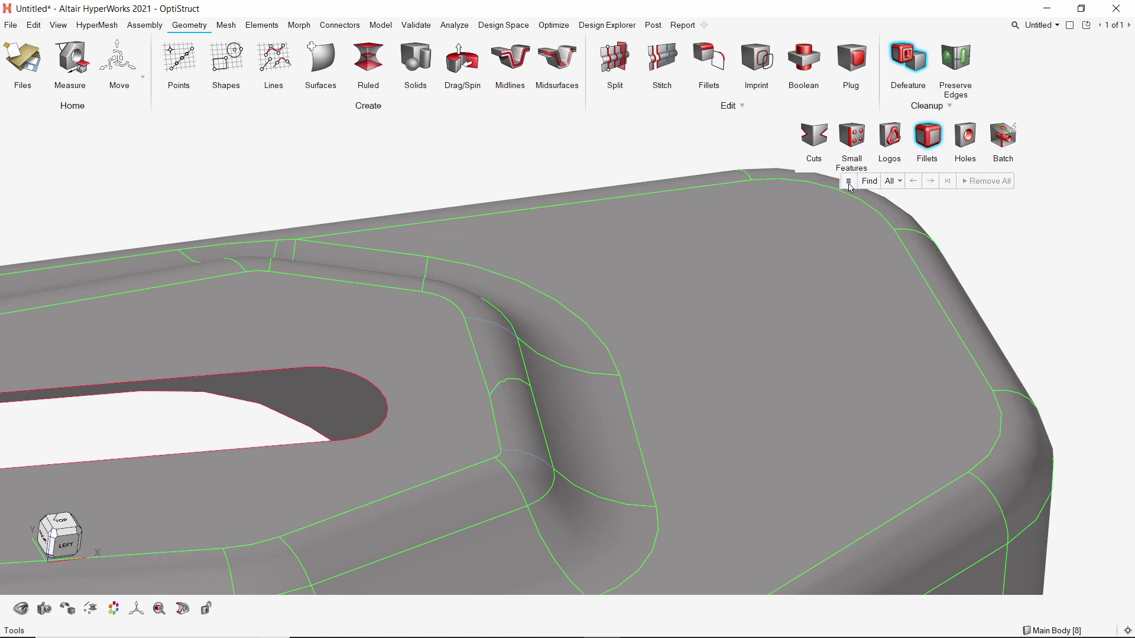
left_click(849, 182)
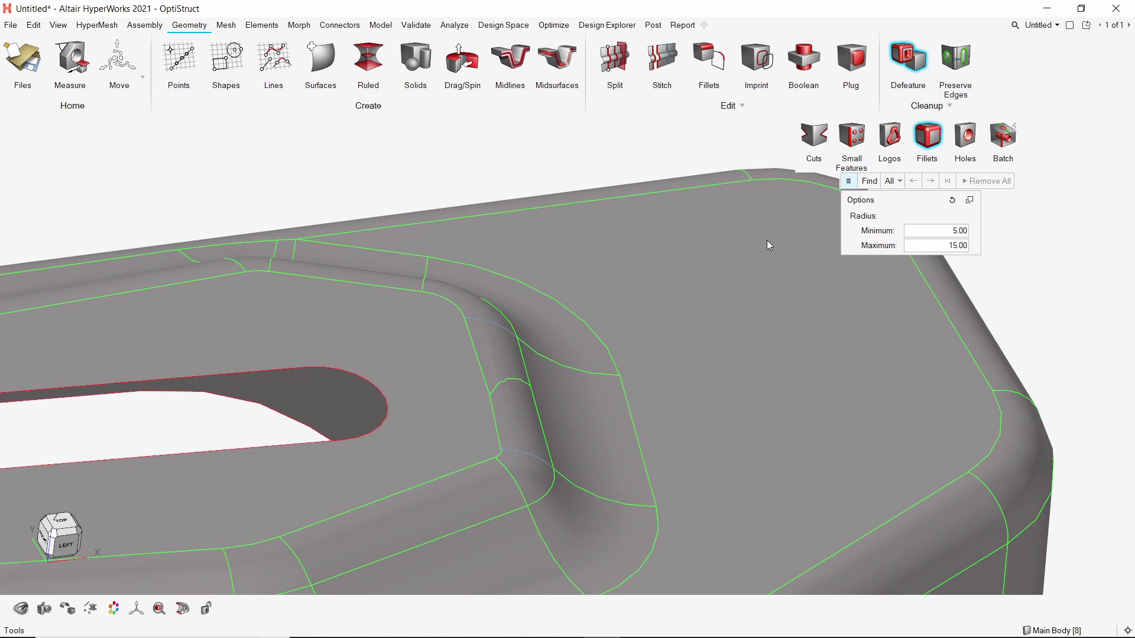
scroll(738, 266, "down", 3)
left_click(744, 283)
mouse_move(699, 325)
left_mouse_down()
mouse_move(560, 365)
mouse_move(359, 375)
mouse_move(277, 365)
mouse_move(196, 330)
left_mouse_up()
mouse_move(189, 253)
left_mouse_down()
mouse_move(453, 223)
mouse_move(588, 185)
mouse_move(715, 215)
mouse_move(720, 230)
left_mouse_up()
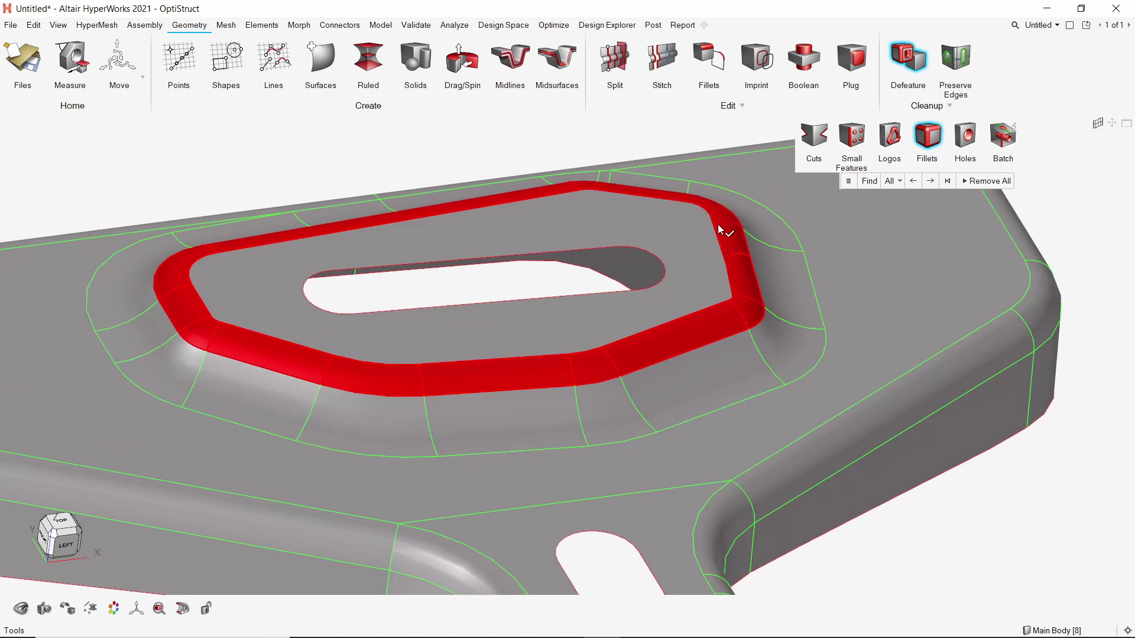
middle_click(720, 231)
Step: Remove the slotted hole in the bracket's rounded tab with Defeature Holes
left_click(965, 137)
middle_click_drag(741, 453, 769, 317)
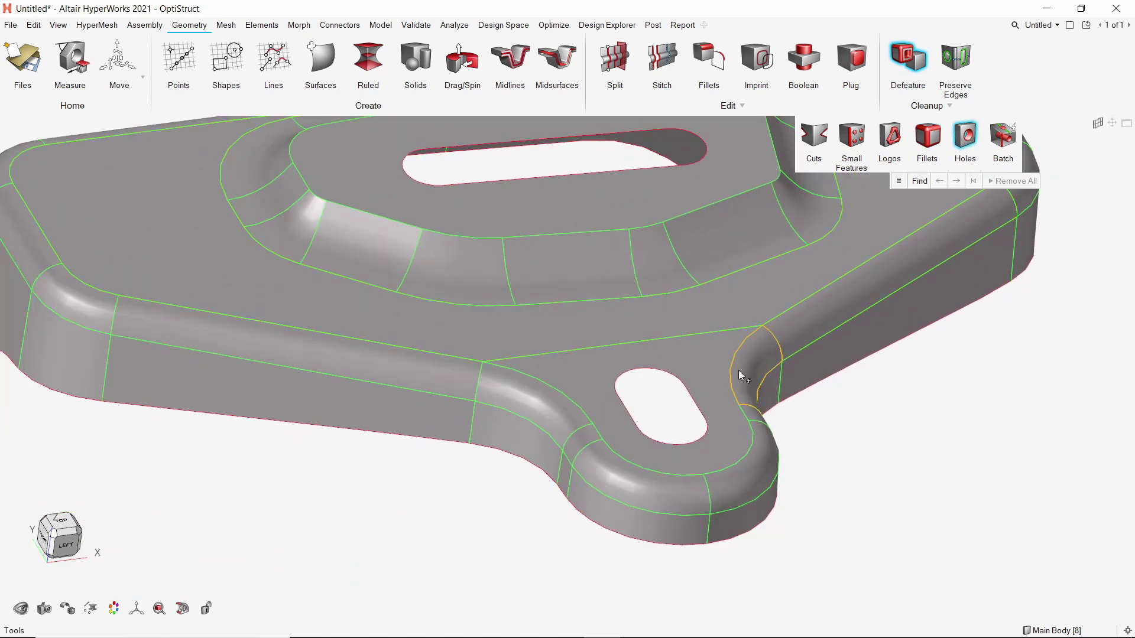
middle_click(752, 381)
Step: Remove the oval hole near the end of the bracket's long flange with Defeature Holes
scroll(760, 408, "down", 3)
right_click_drag(768, 435, 727, 438)
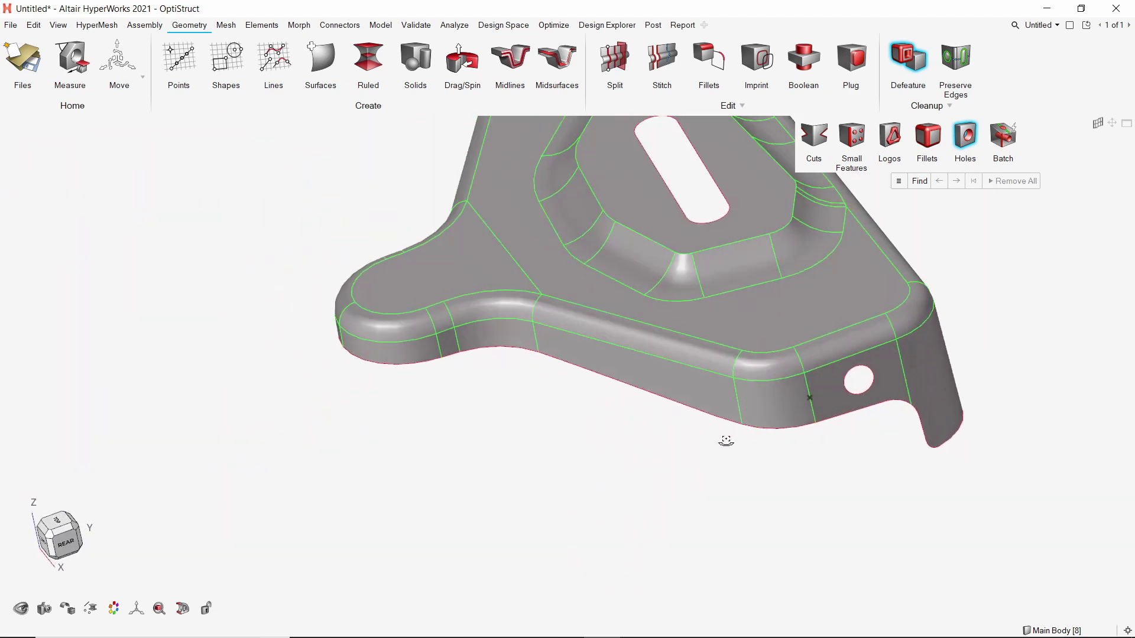
scroll(868, 380, "up", 3)
middle_click(881, 354)
scroll(882, 354, "down", 2)
right_click_drag(920, 337, 541, 427)
left_click(626, 404)
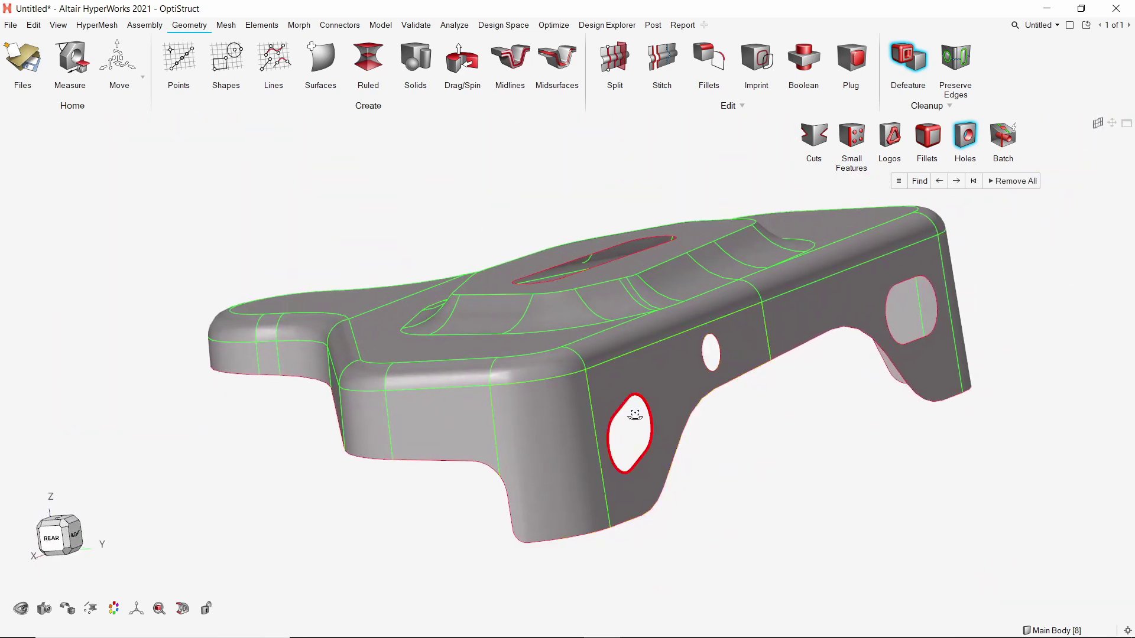
middle_click(626, 403)
right_click_drag(626, 403, 780, 416)
scroll(779, 410, "up", 3)
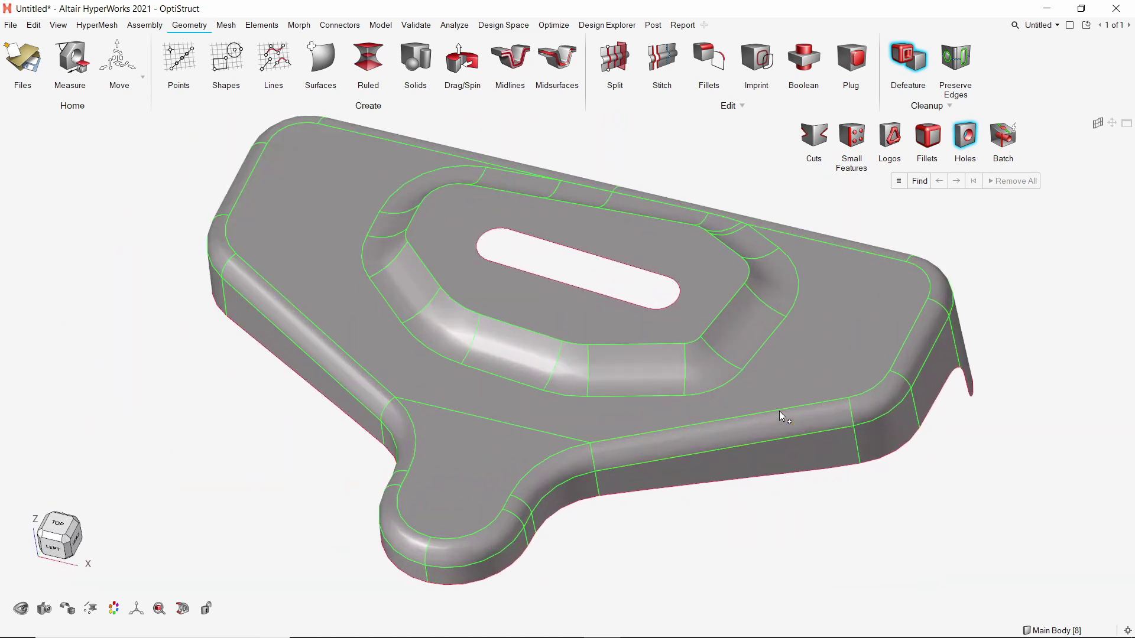
Step: Mark the four boundary edges of one corner face of the central bead as preserved edges
left_click(994, 148)
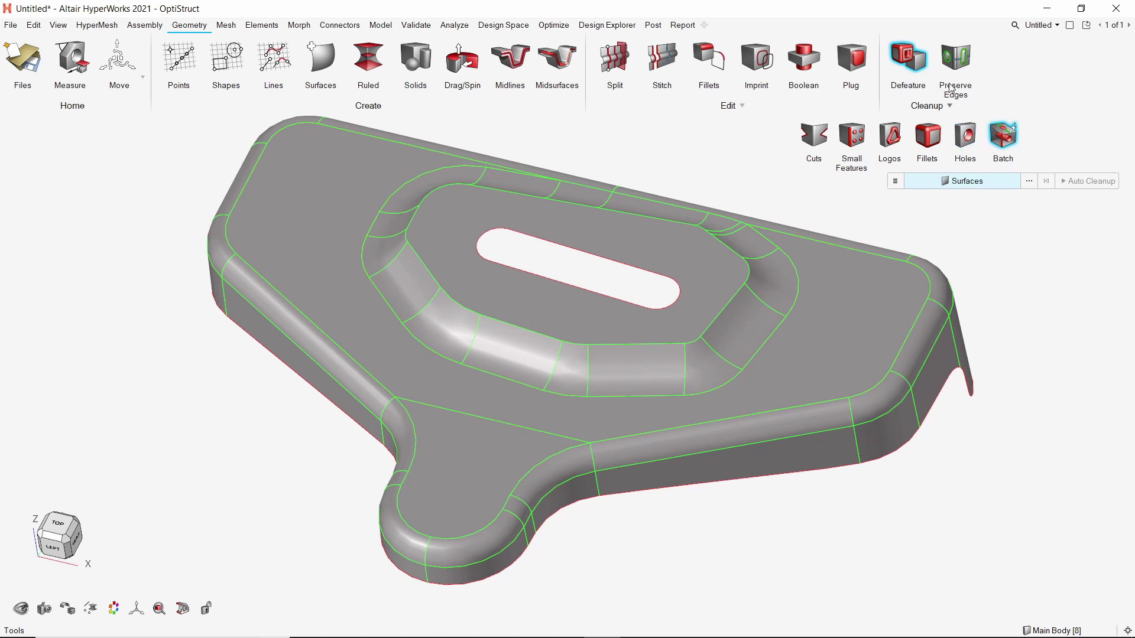
left_click(945, 64)
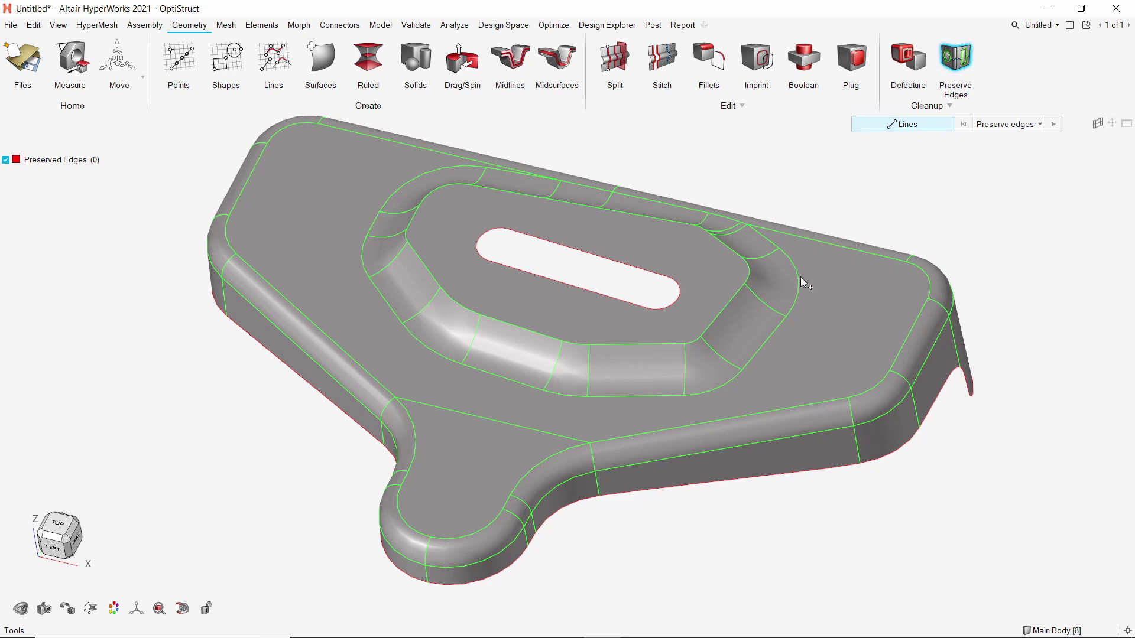
left_click(712, 388)
left_click(1055, 126)
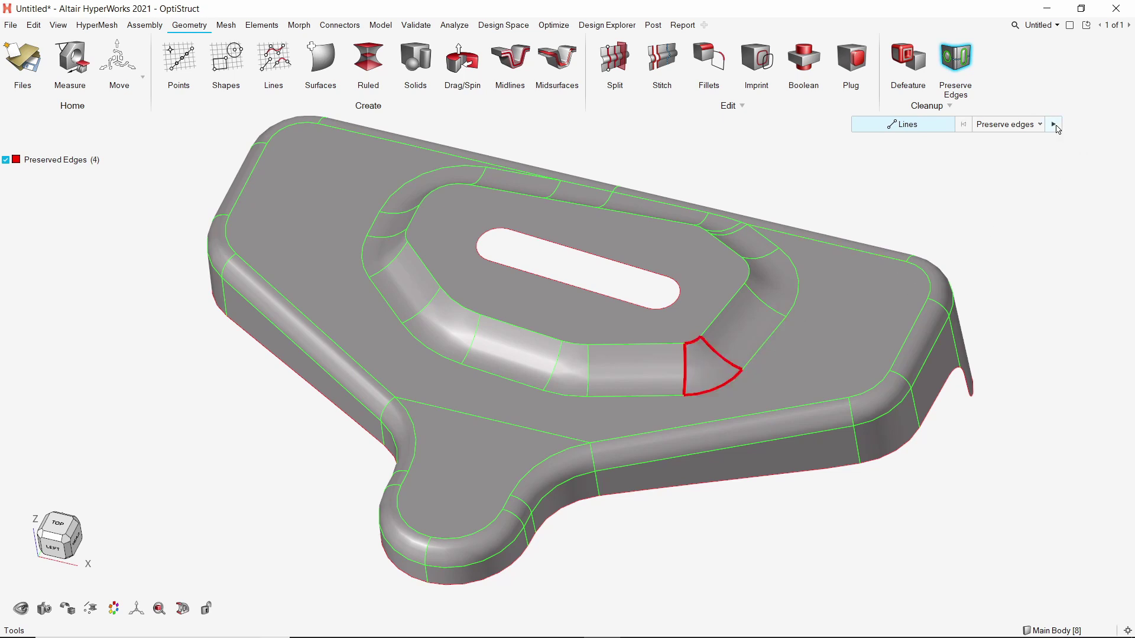